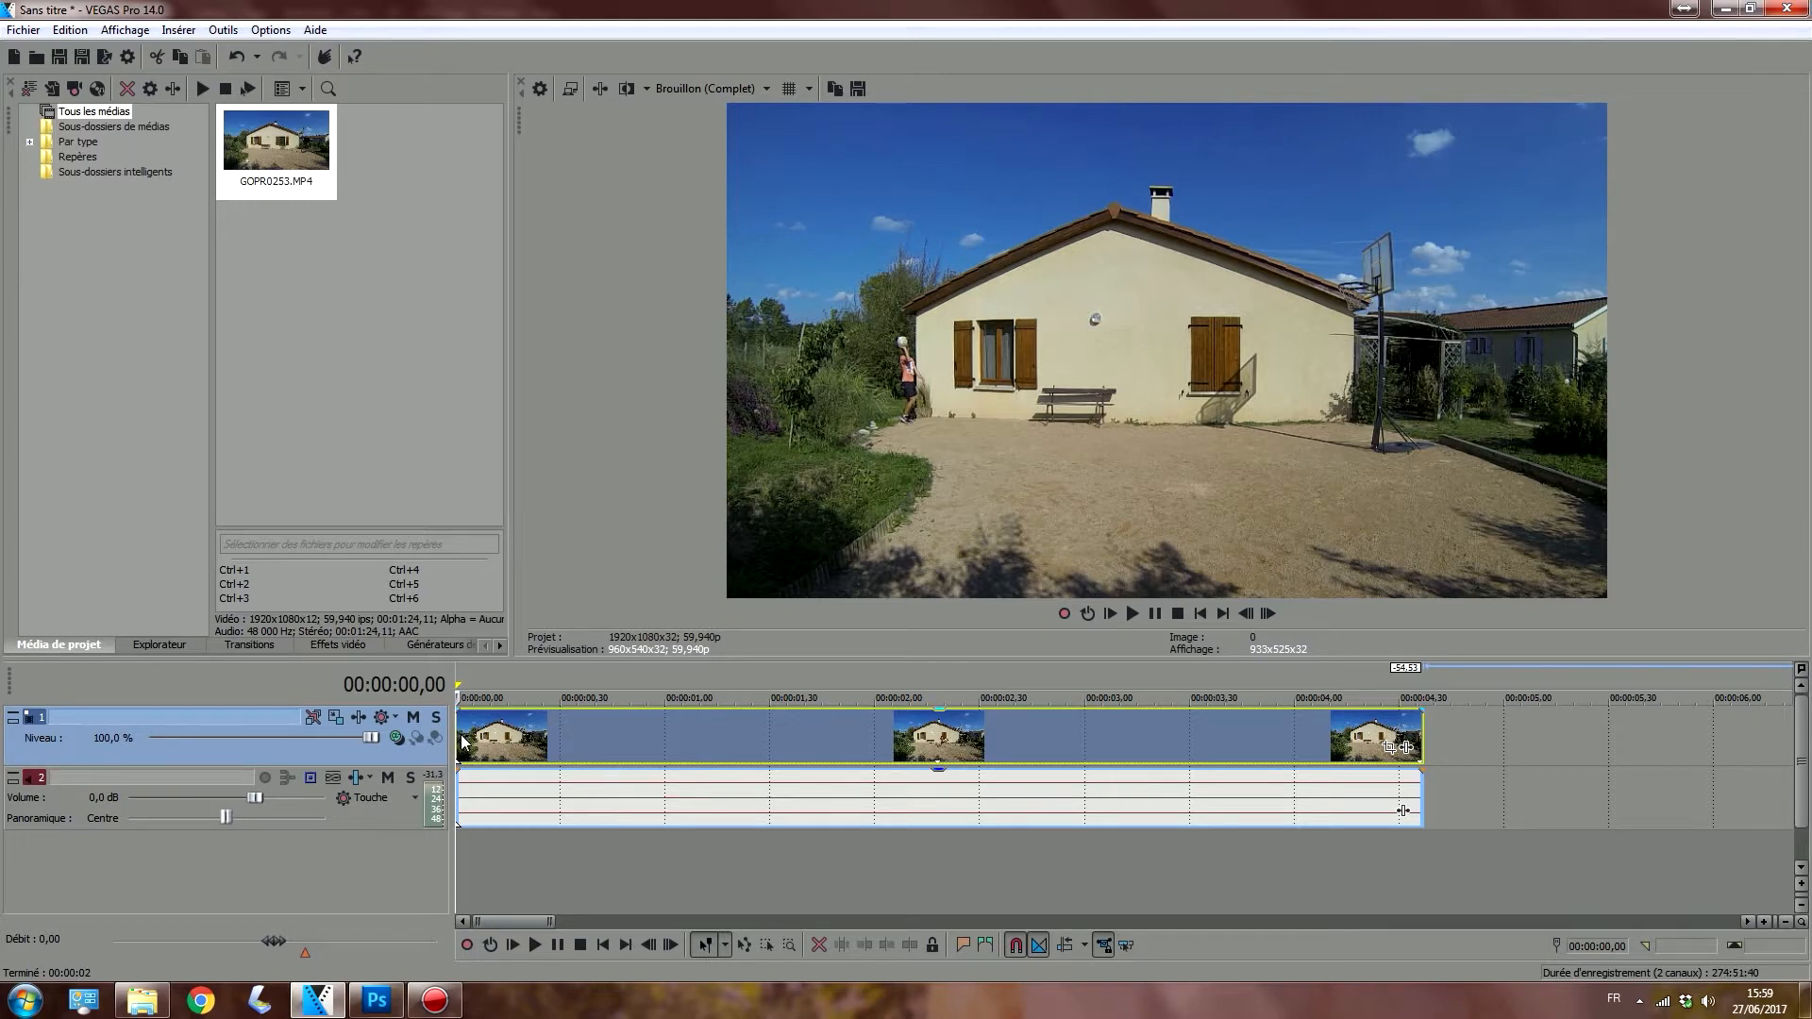
Step: Save a snapshot of the clip's first frame, at 00:00:00,00, as the JPEG file Image1 on the desktop
left_click(707, 737)
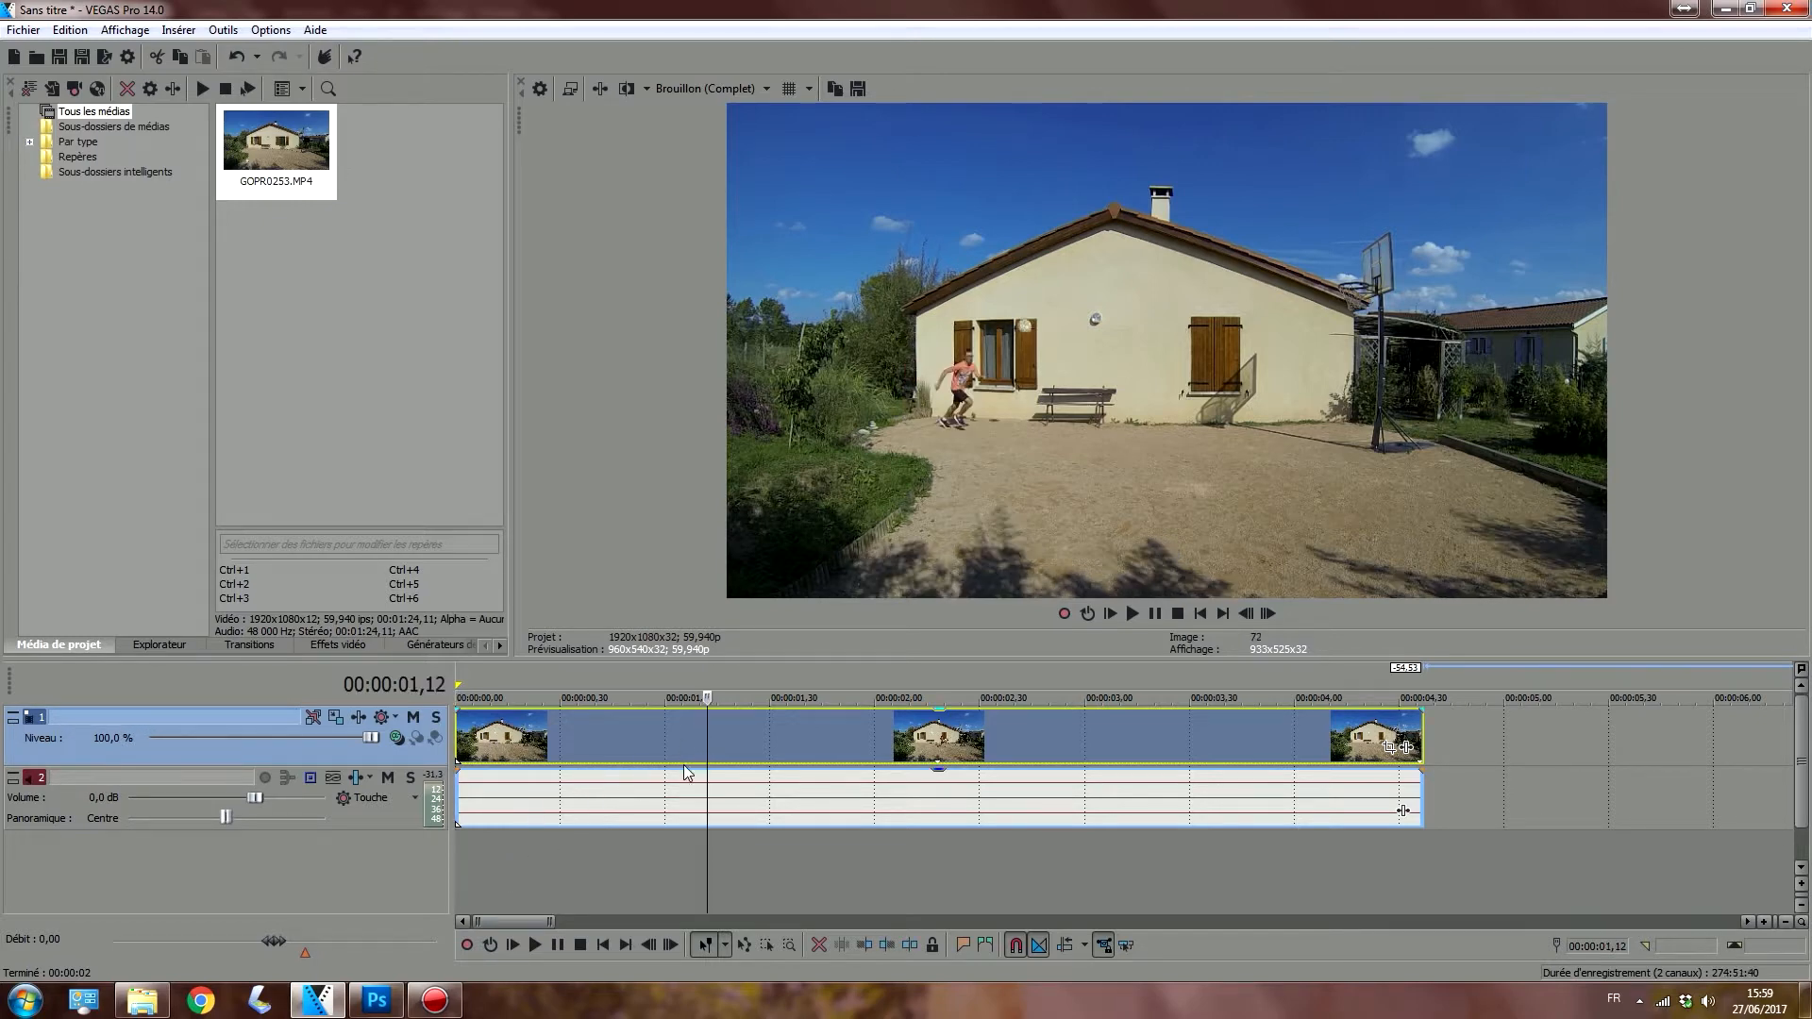
left_click(458, 729)
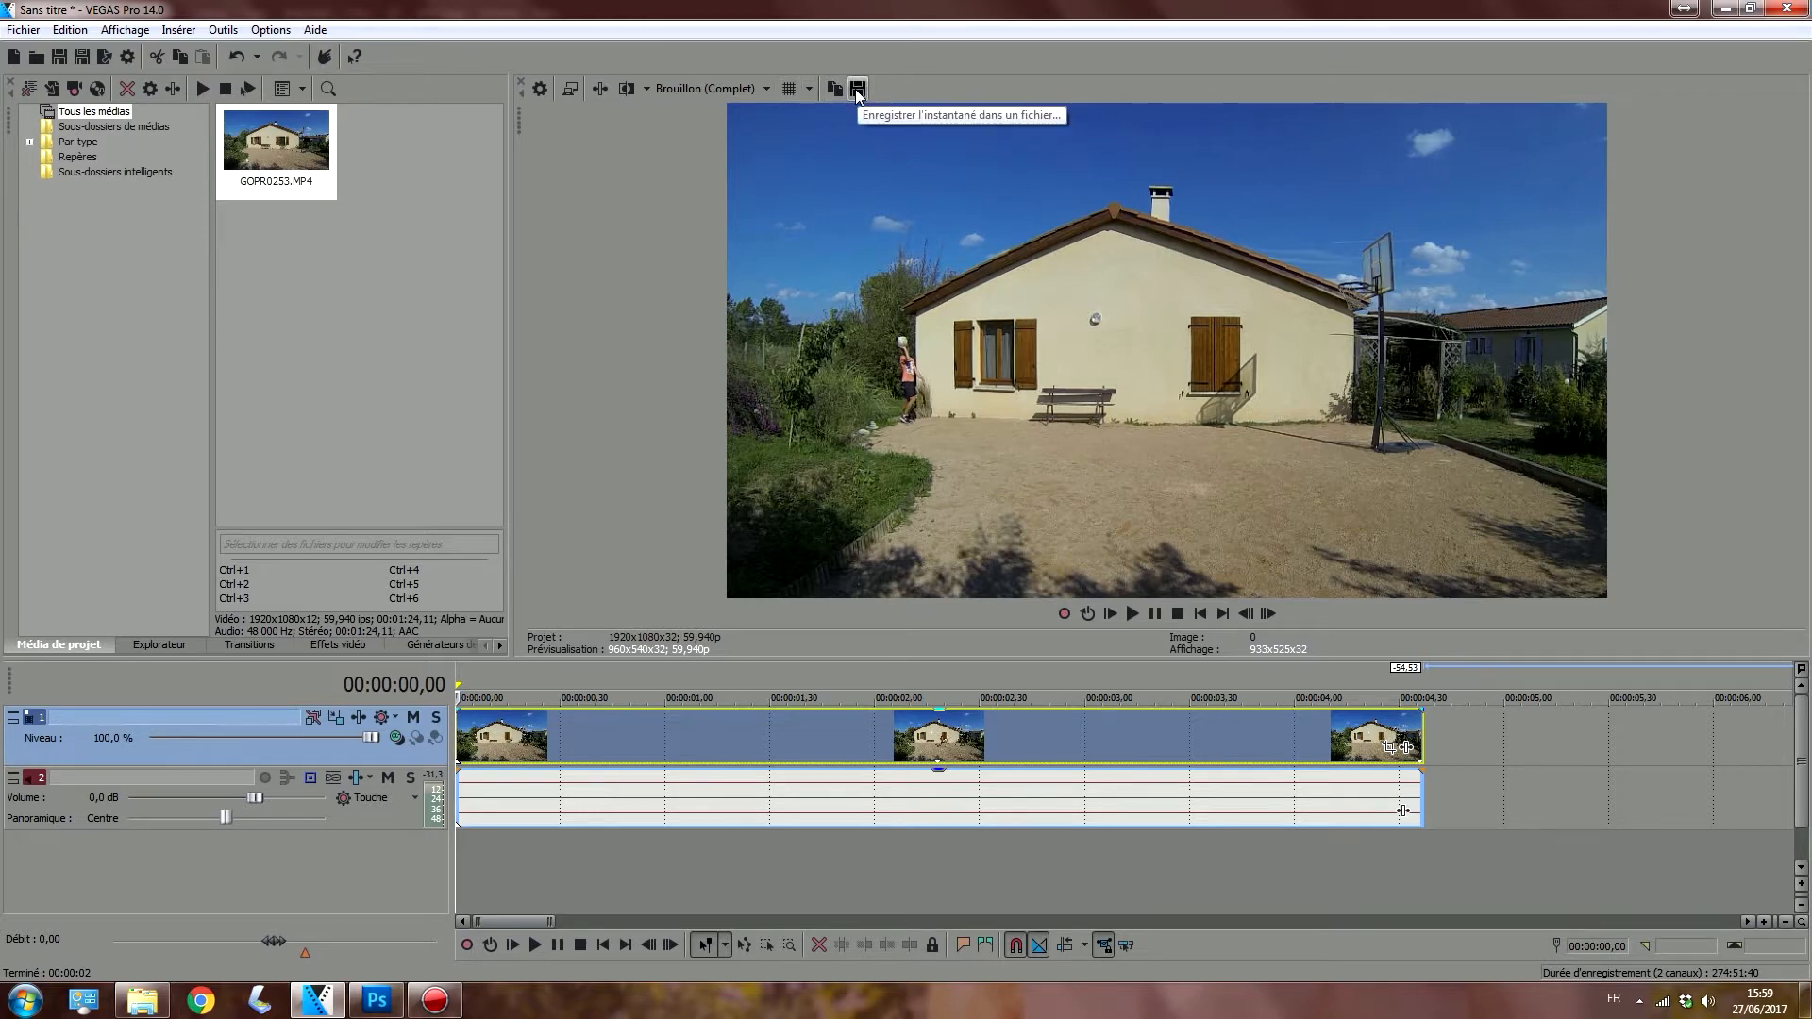
left_click(858, 89)
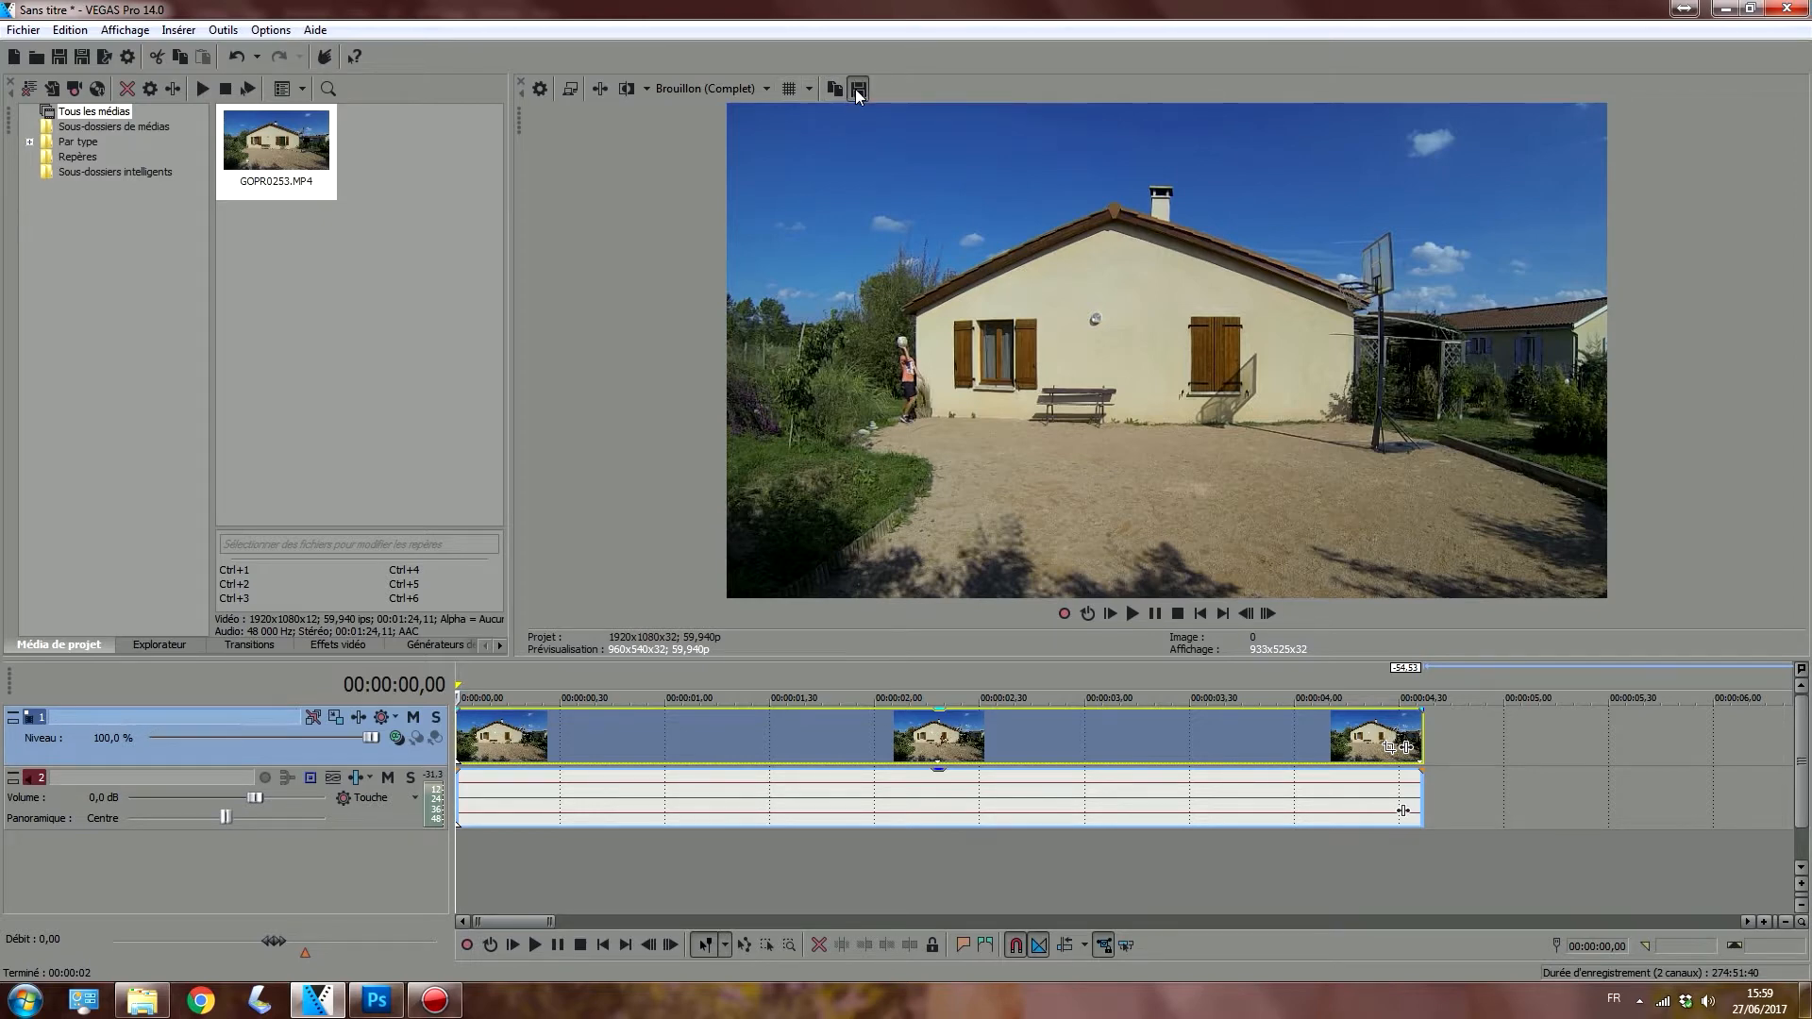
left_click(1099, 567)
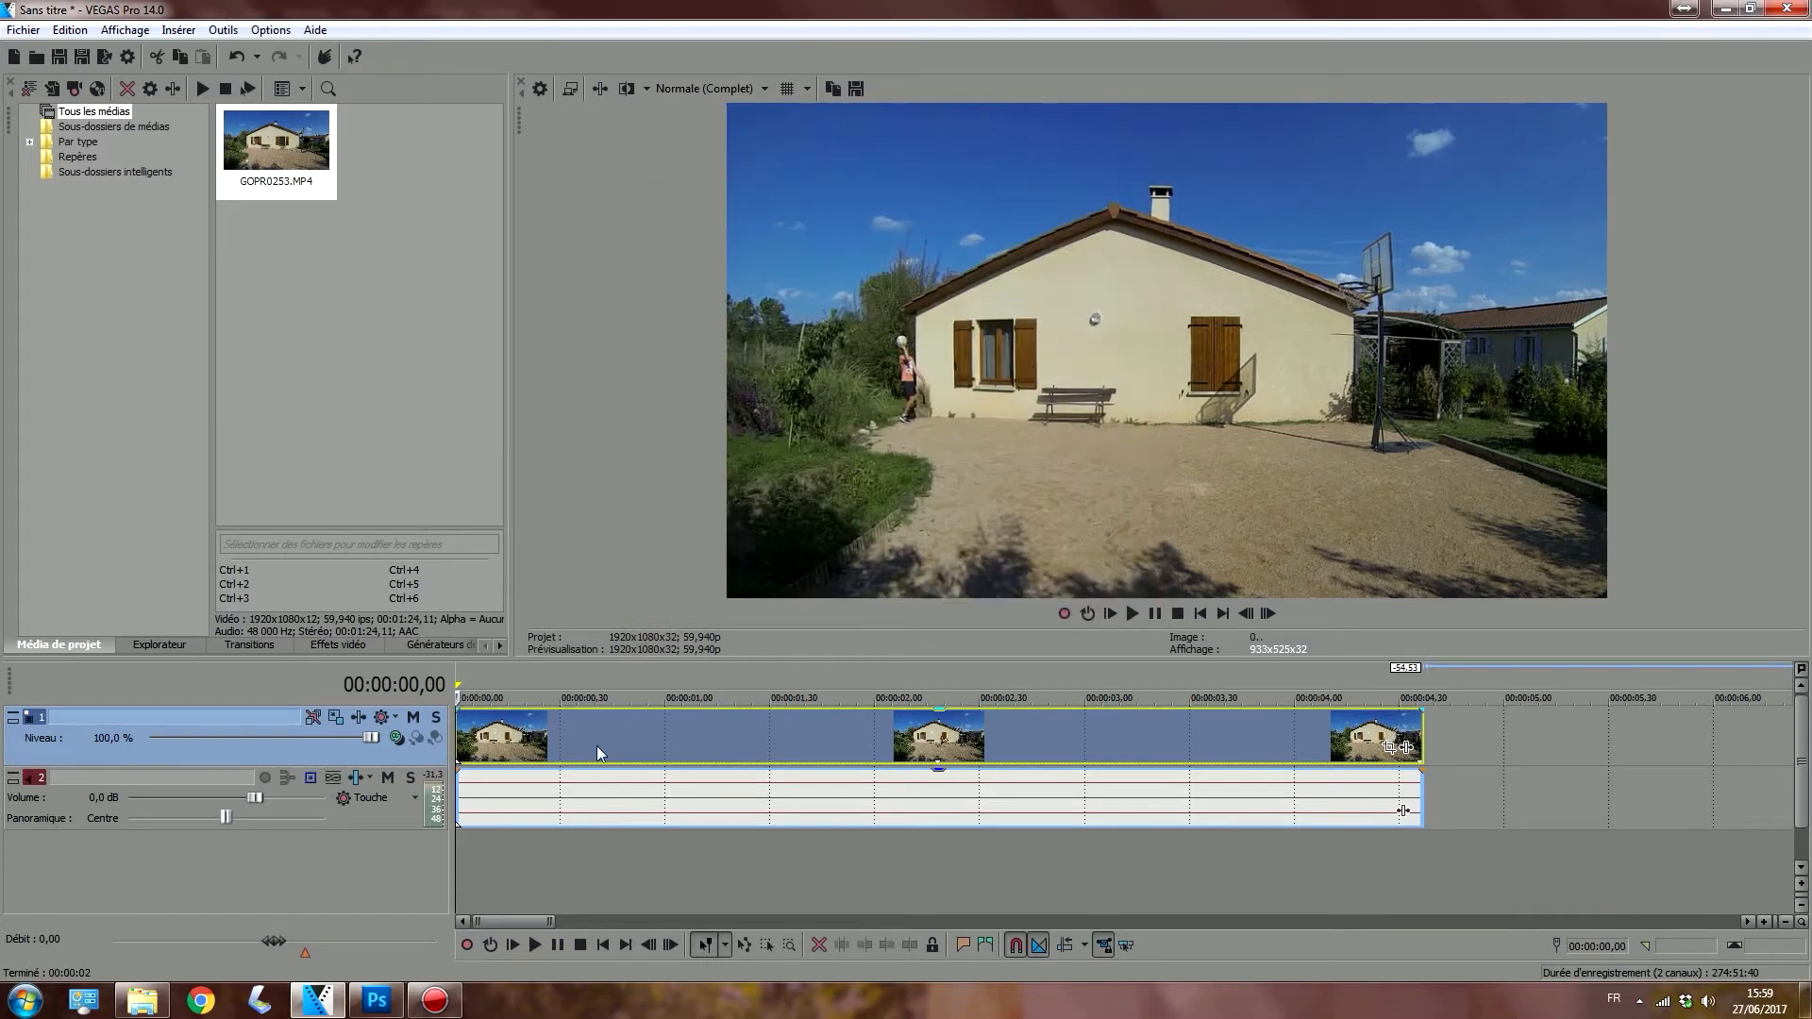
Step: Play the clip on to 00:00:01,07 and save that frame as the JPEG snapshot Image2 on the desktop
left_click(497, 731)
key("space")
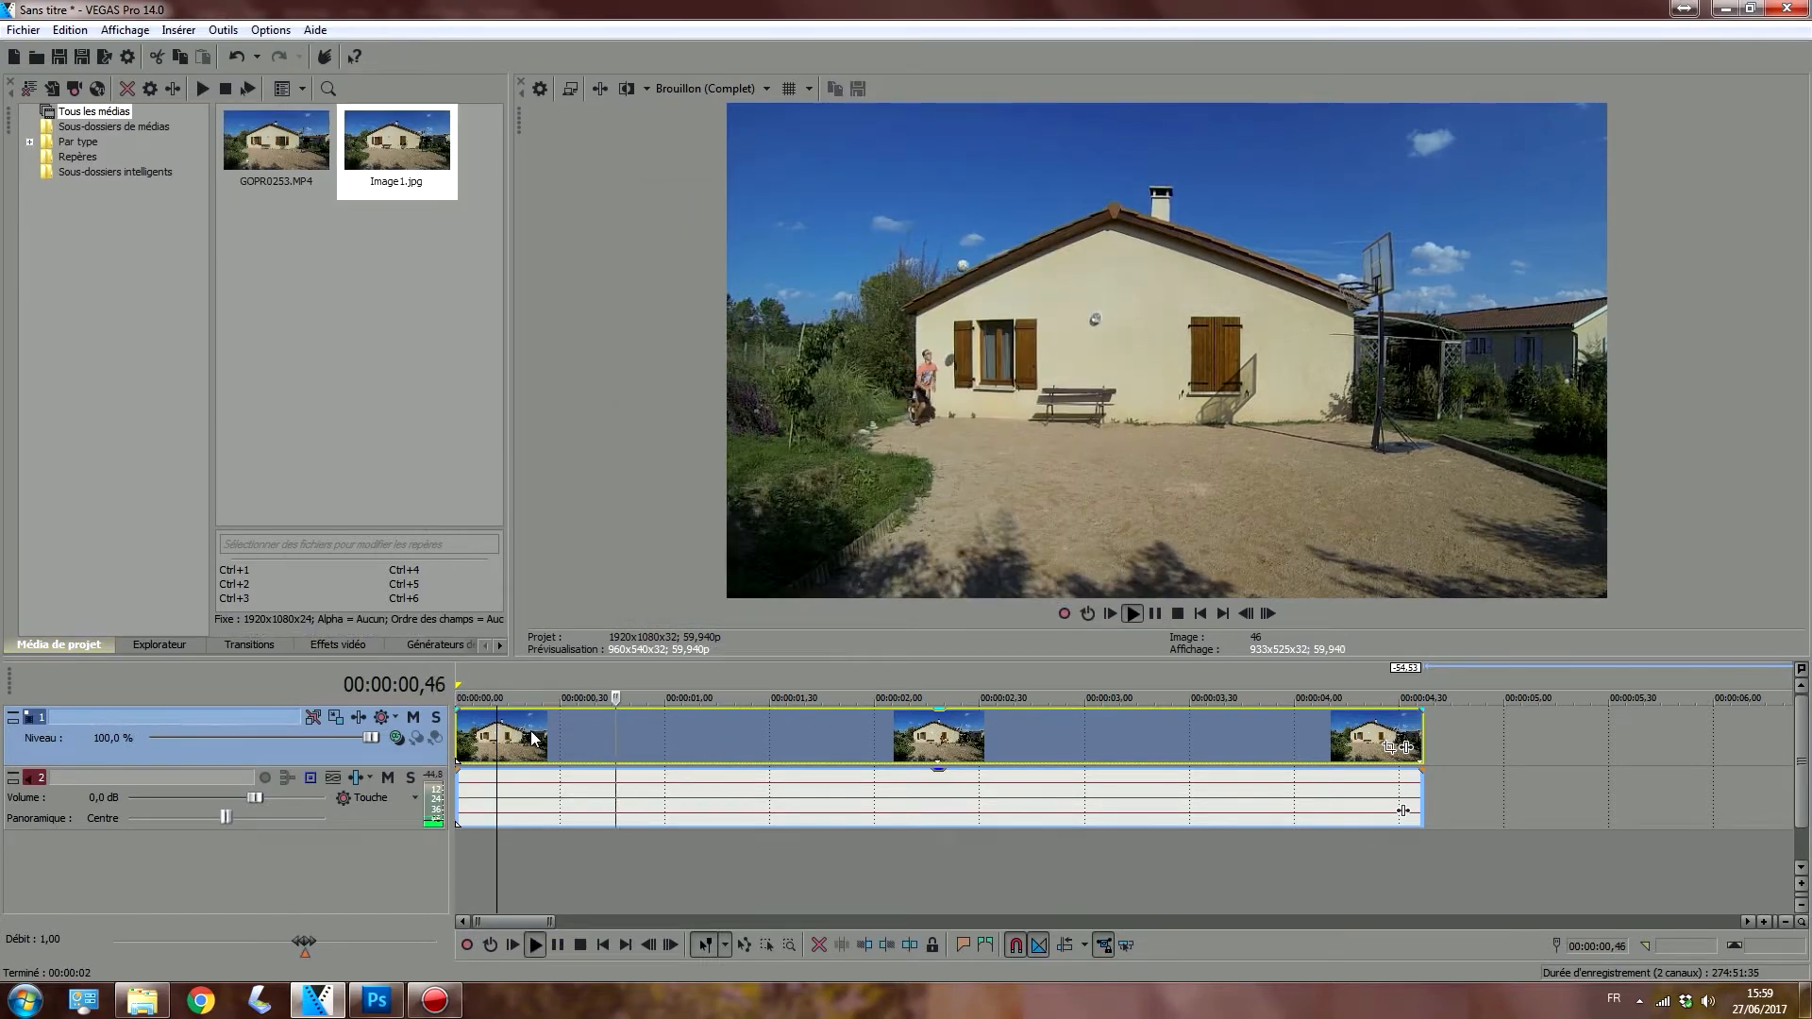
key("Return")
left_click(857, 88)
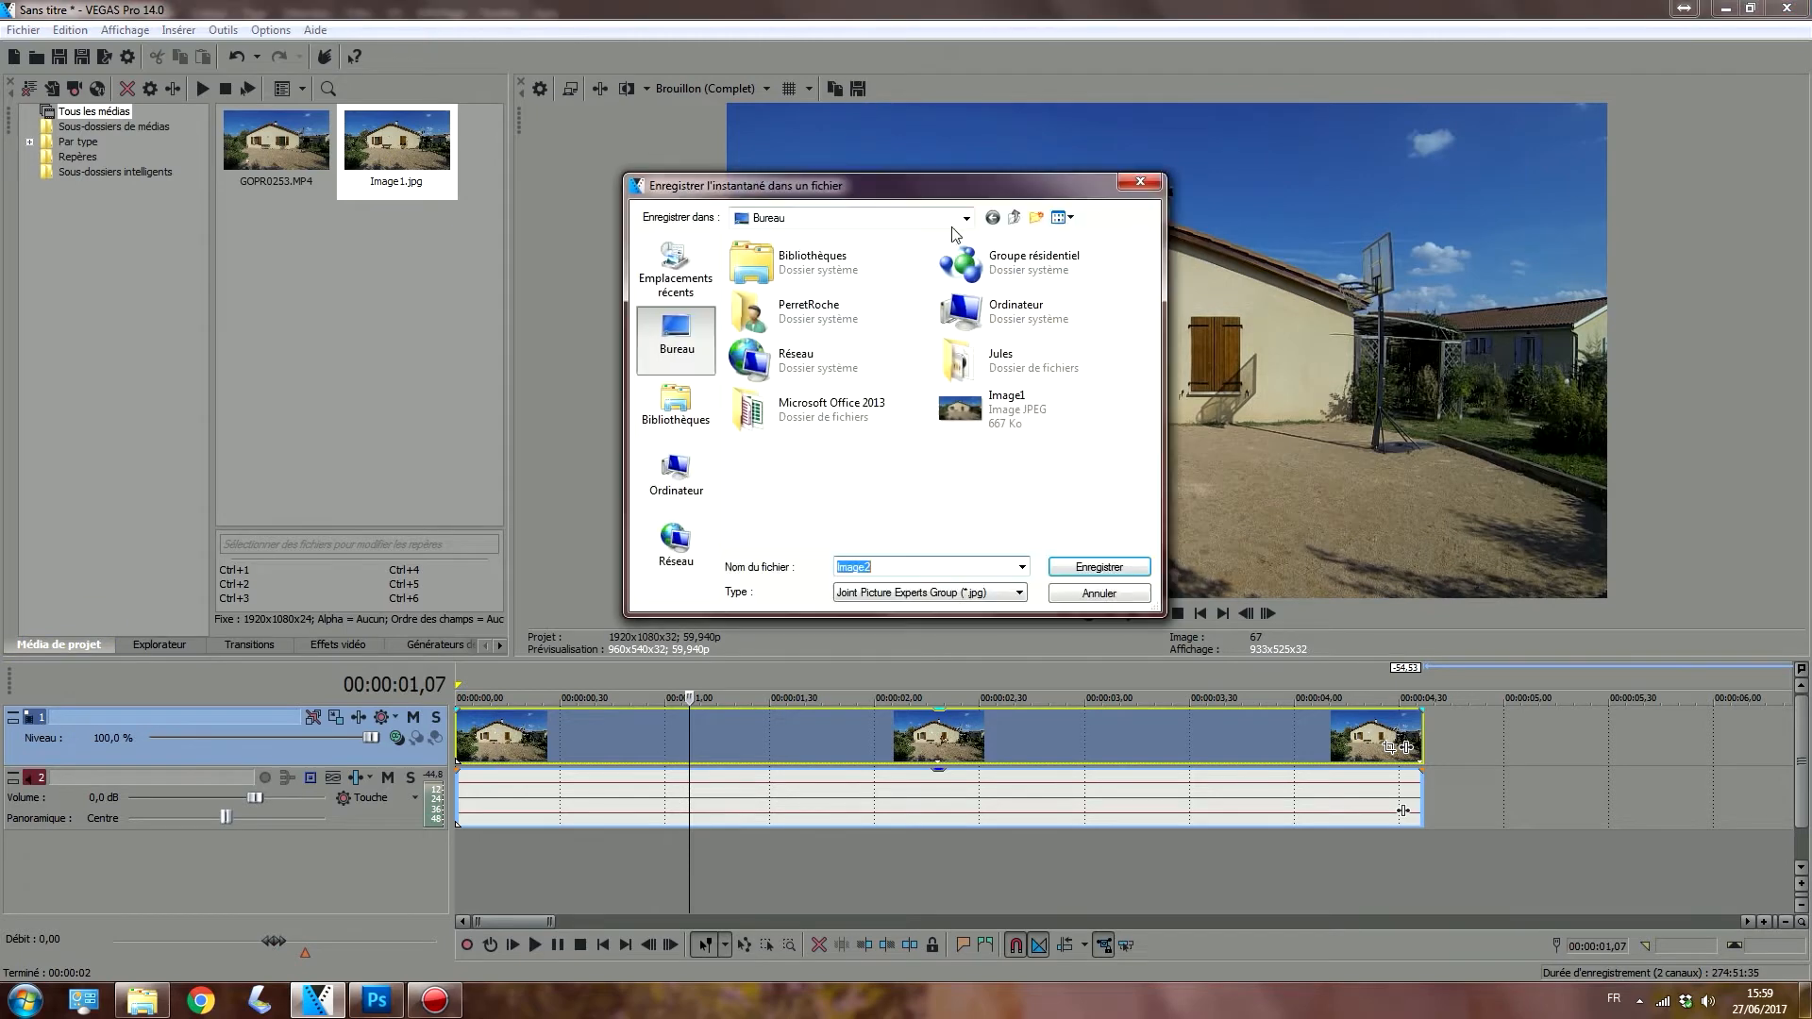
left_click(1069, 570)
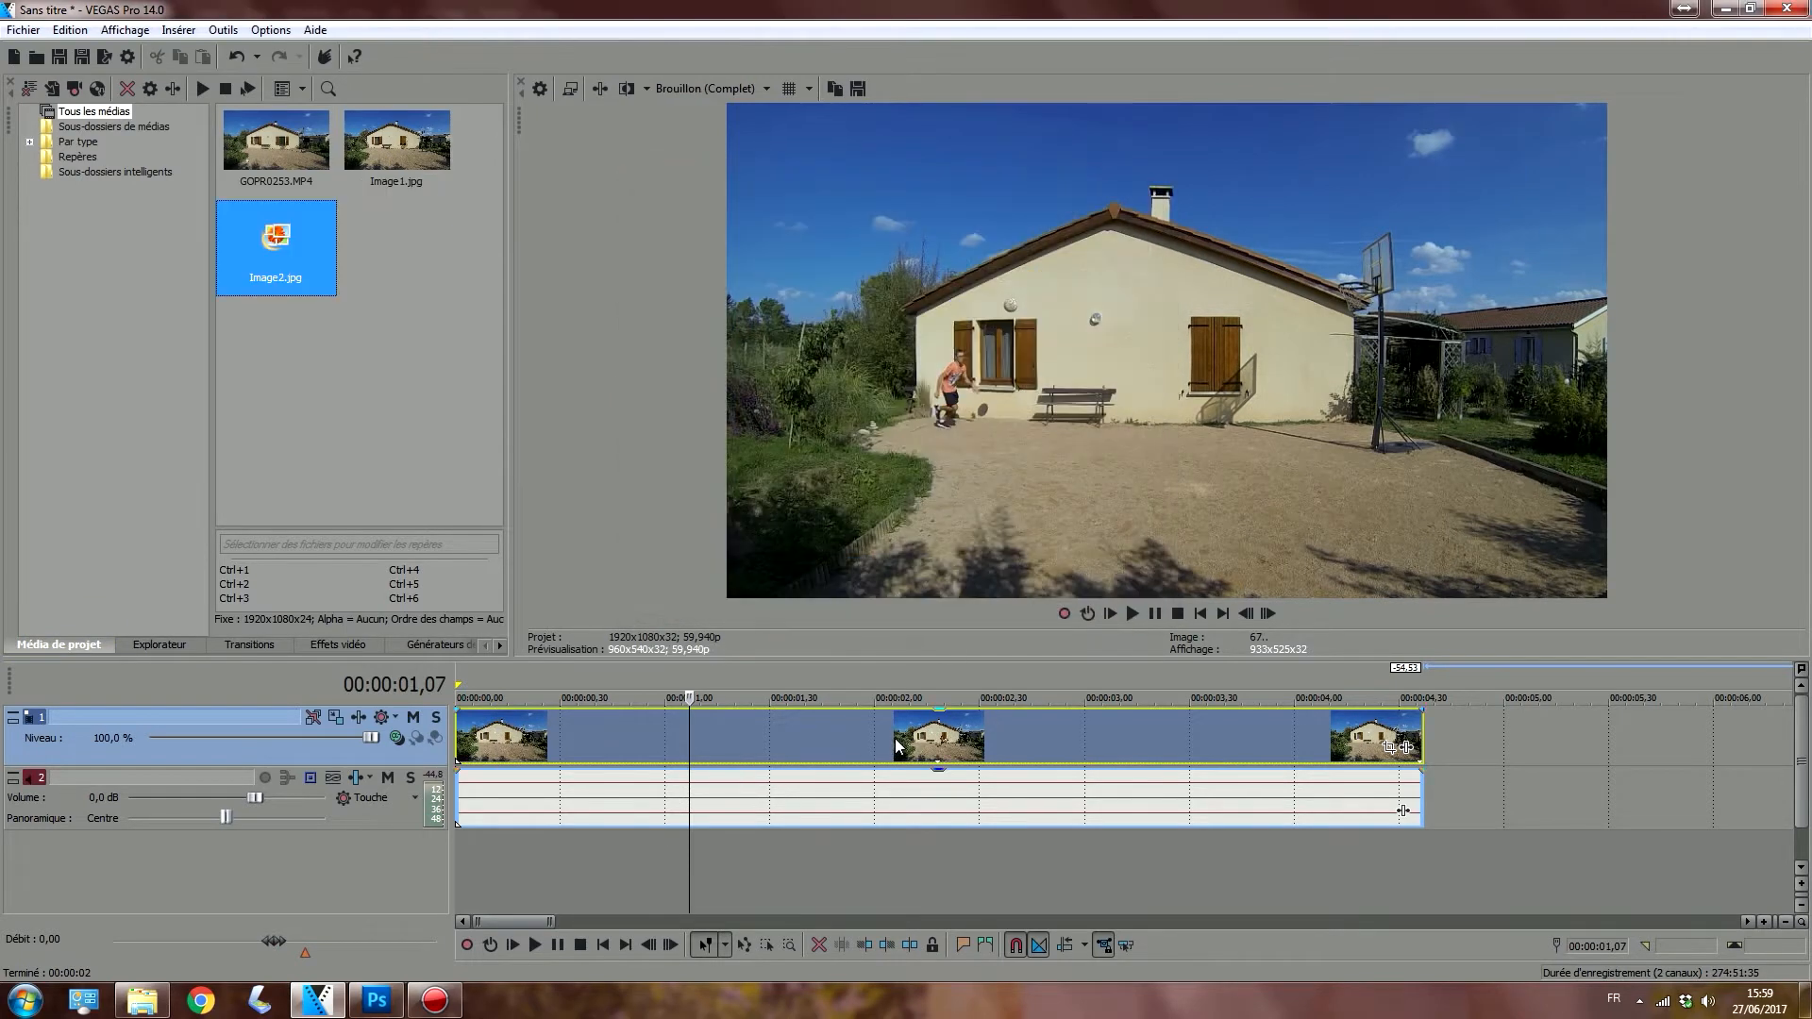
Step: Play the clip on to 00:00:01,47 and save that frame as the JPEG snapshot Image3 on the desktop
left_click(714, 746)
key("space")
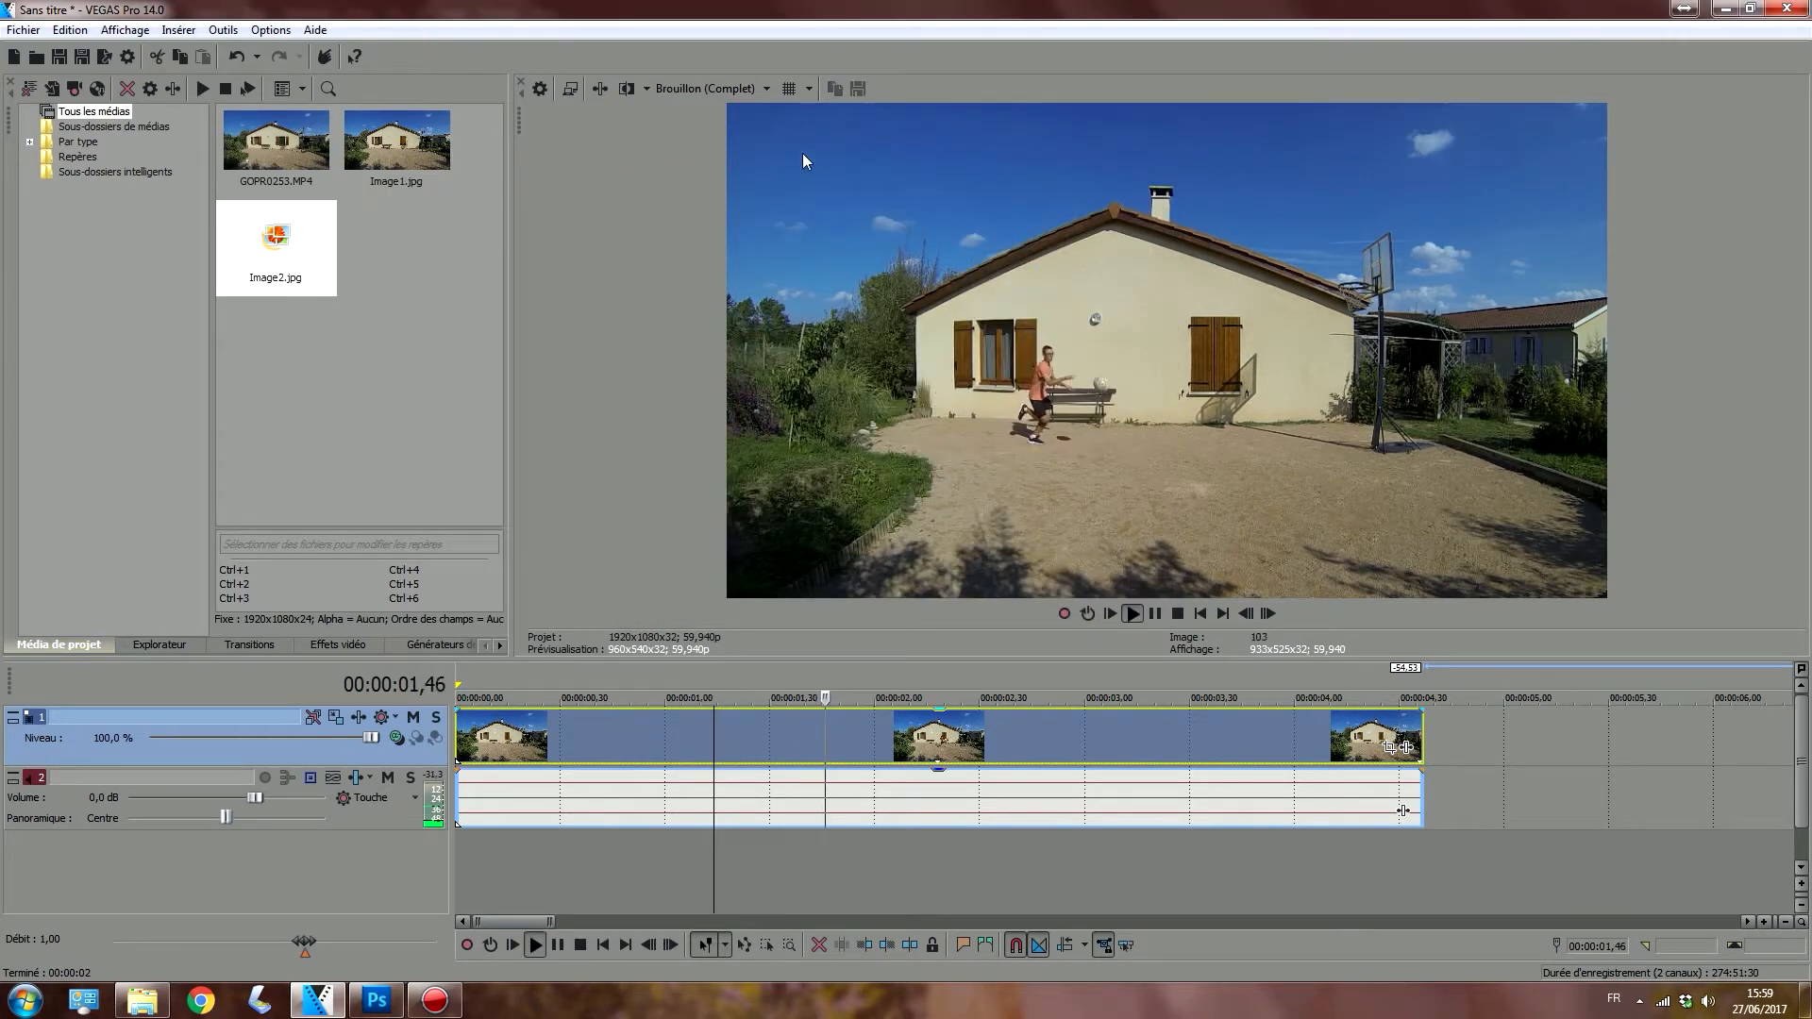
key("Return")
left_click(858, 88)
left_click(1057, 572)
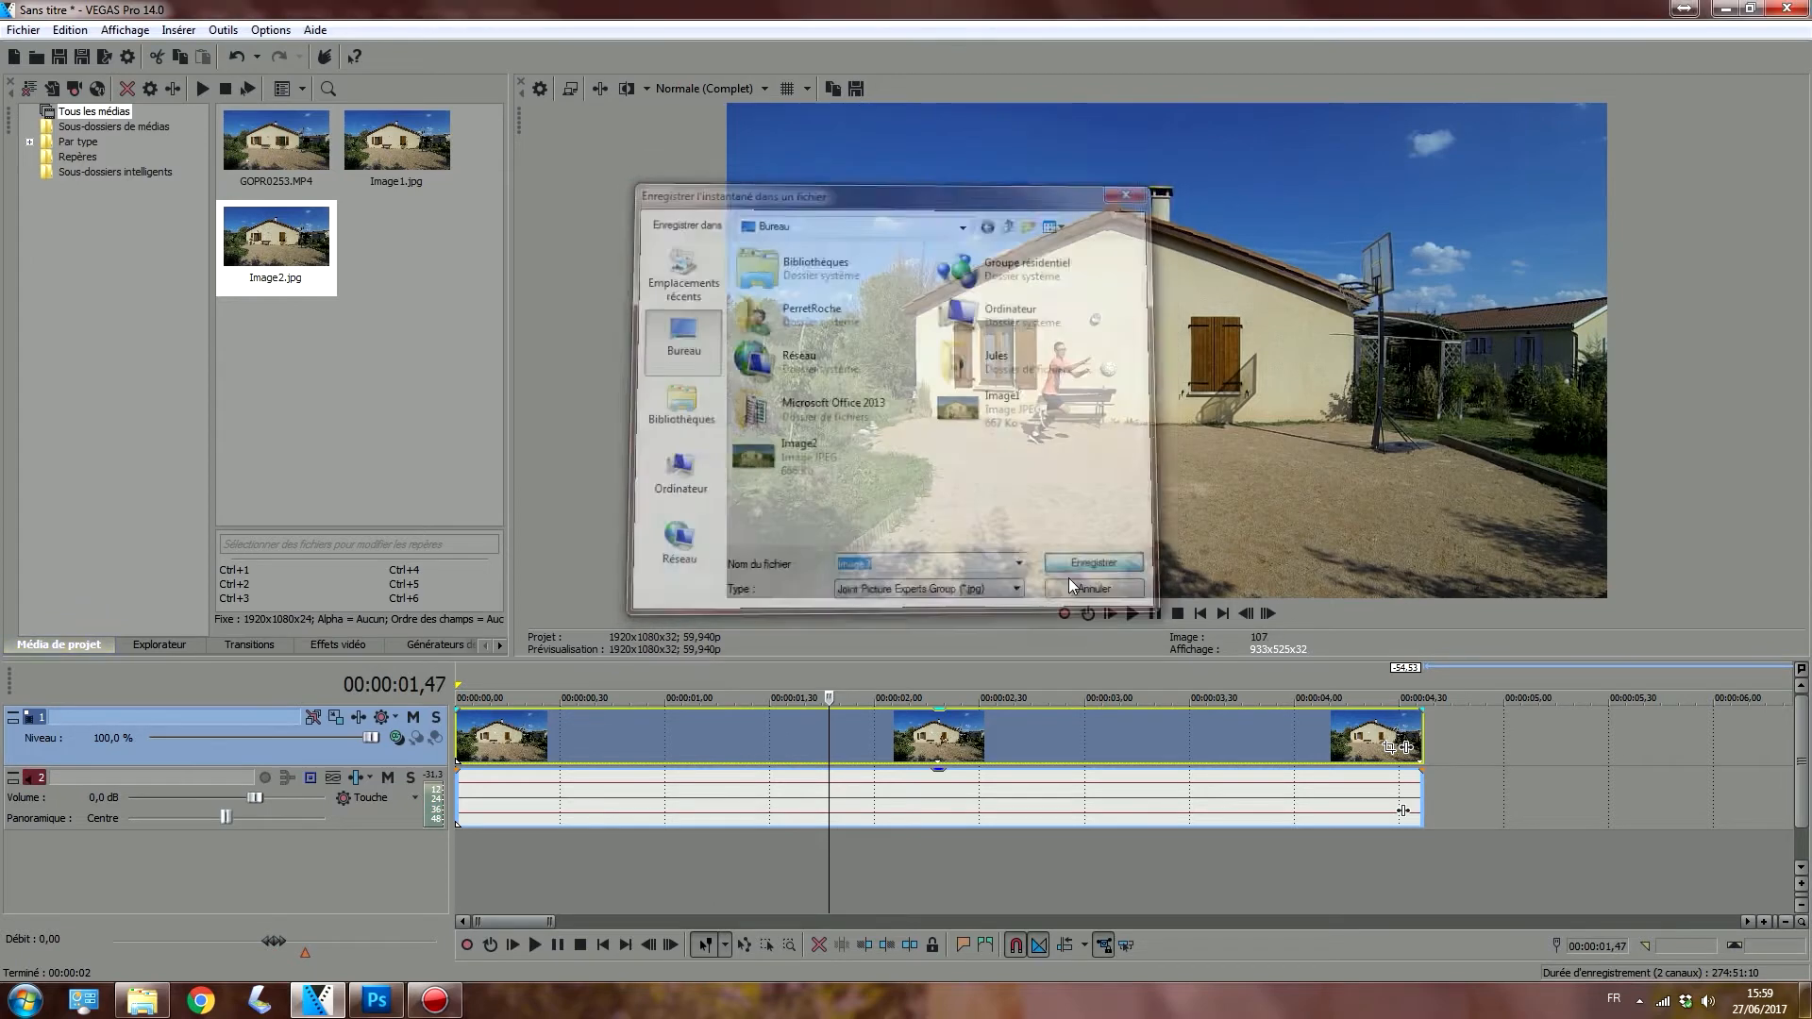
Step: Play the clip on to the basket shot and look up the numbered stills in Windows Explorer's Tuto folder
left_click(959, 748)
key("space")
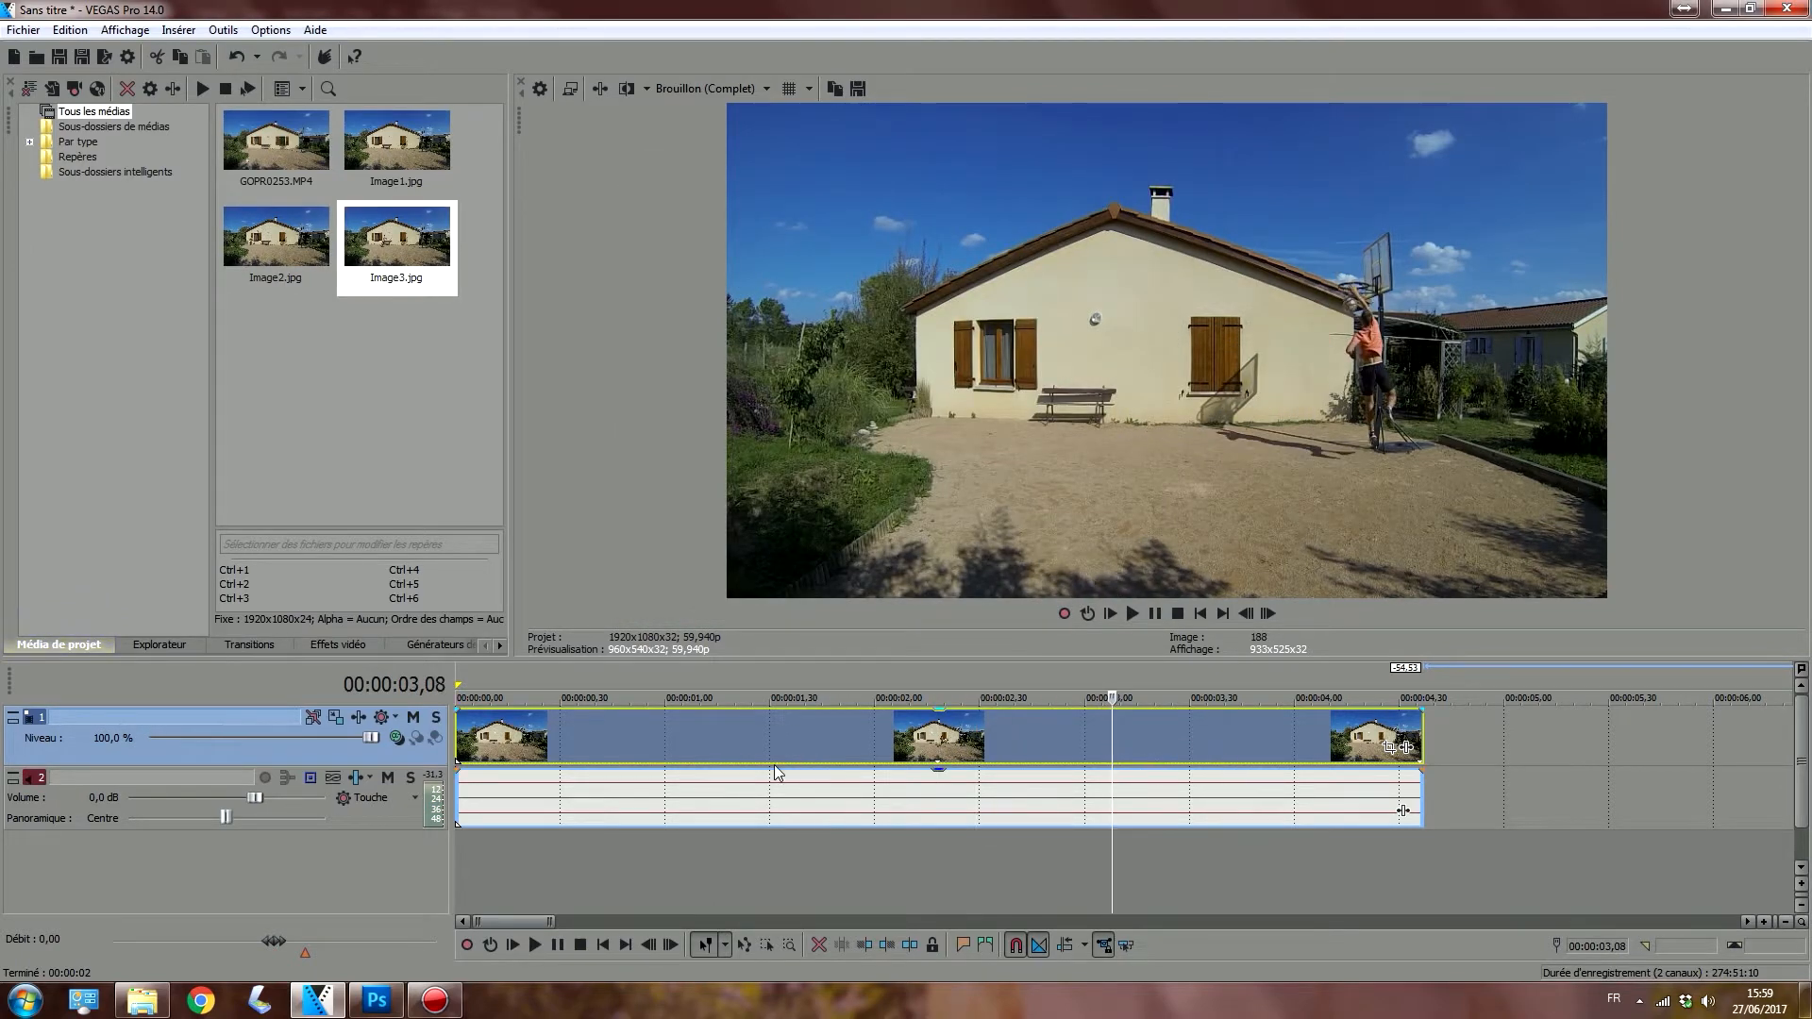
left_click(142, 1001)
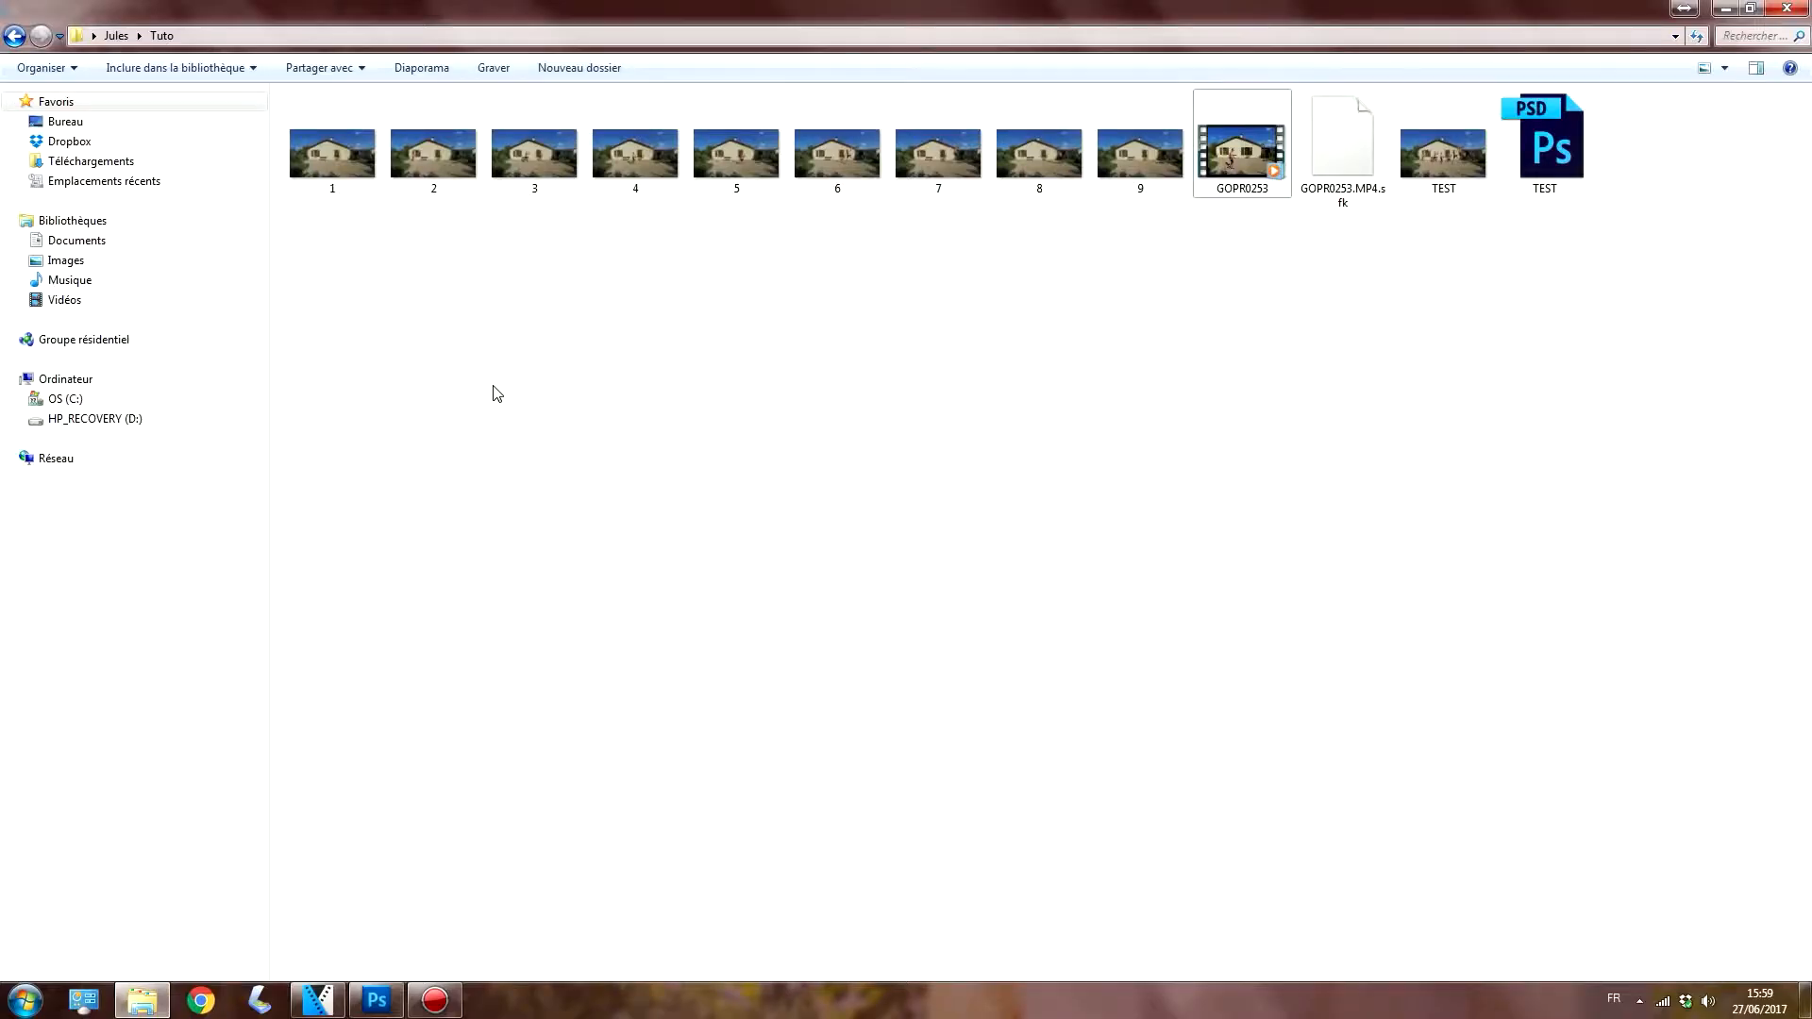
left_click_drag(332, 226, 1114, 215)
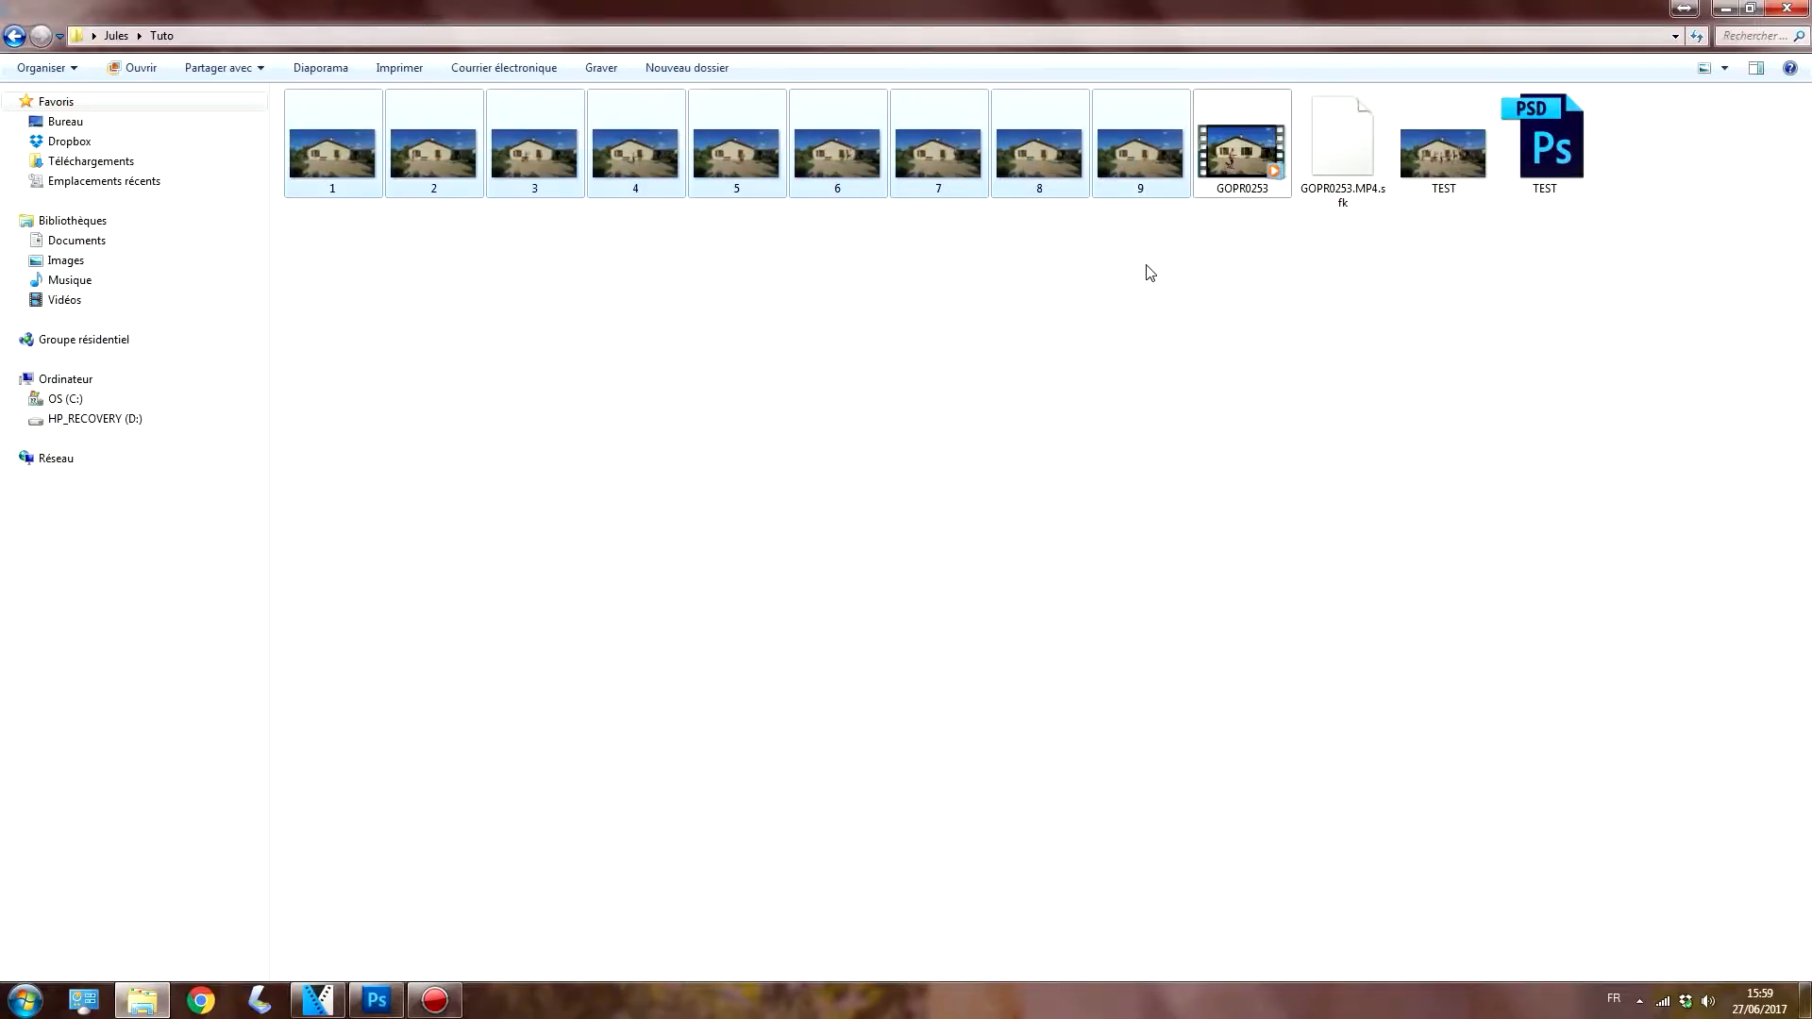
left_click(1149, 271)
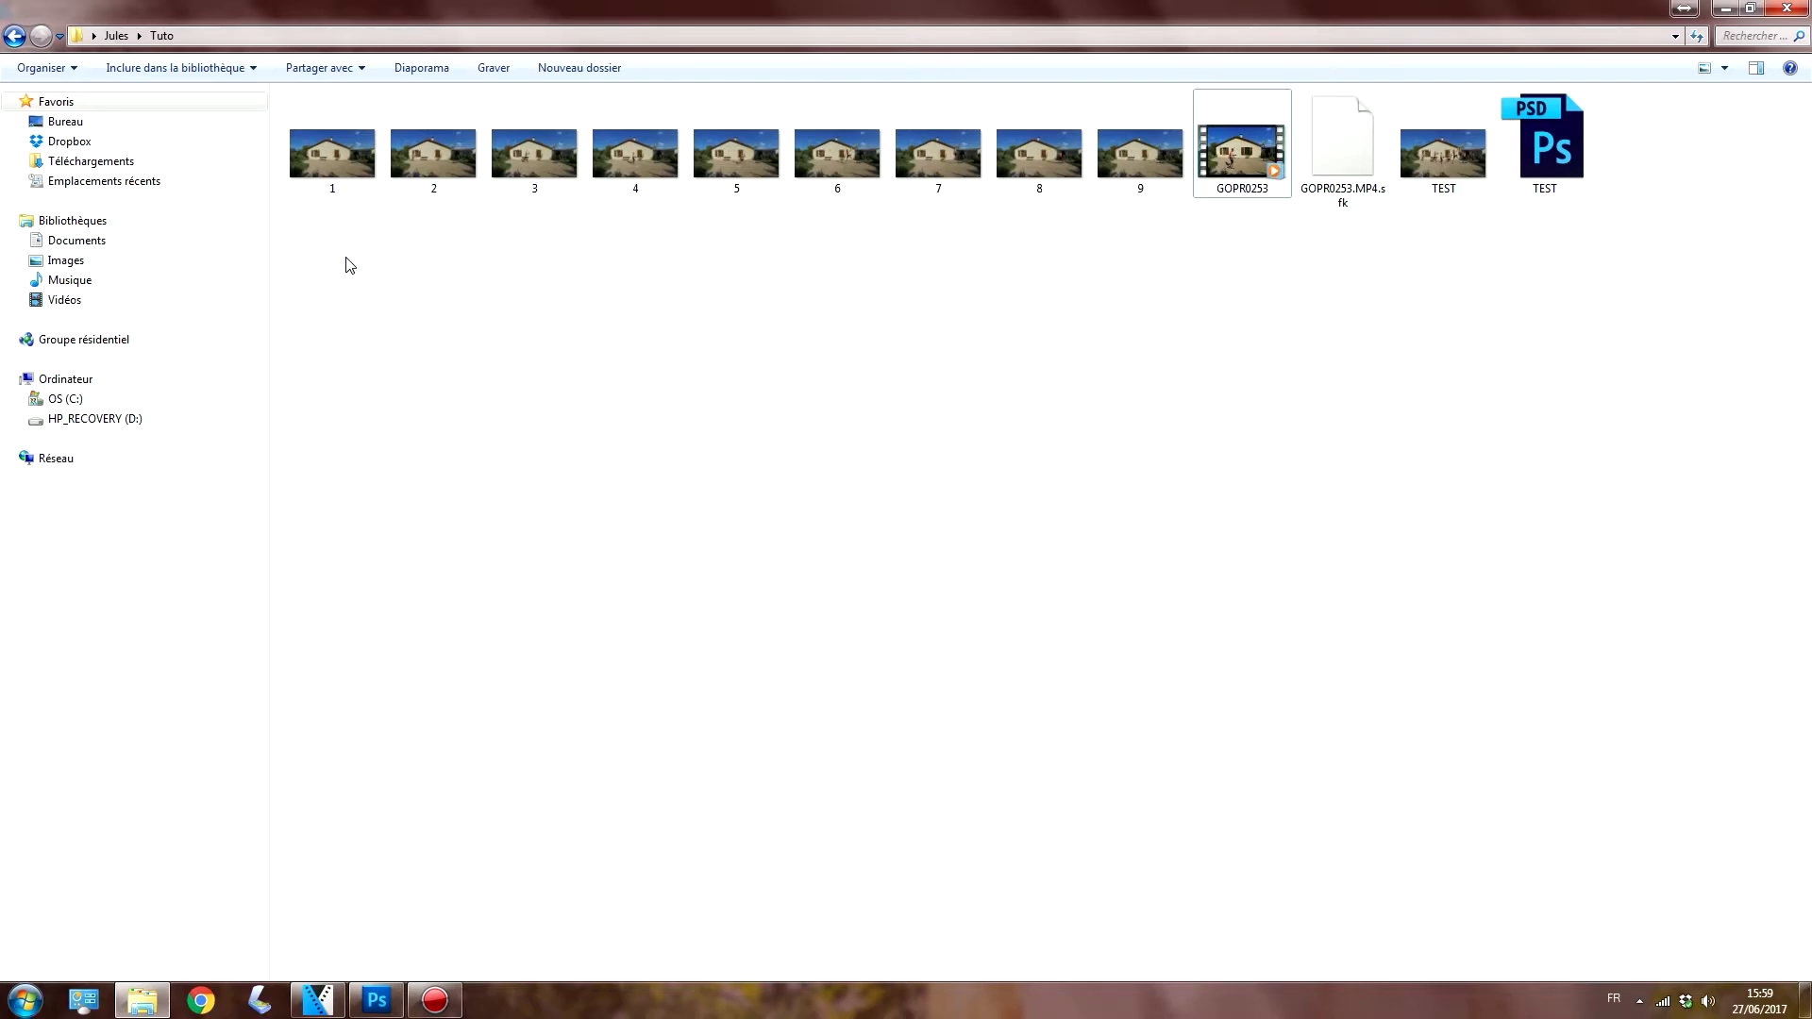
Step: View stills 1 to 9 one after another in the photo viewer, close it and select all nine files
double_click(332, 151)
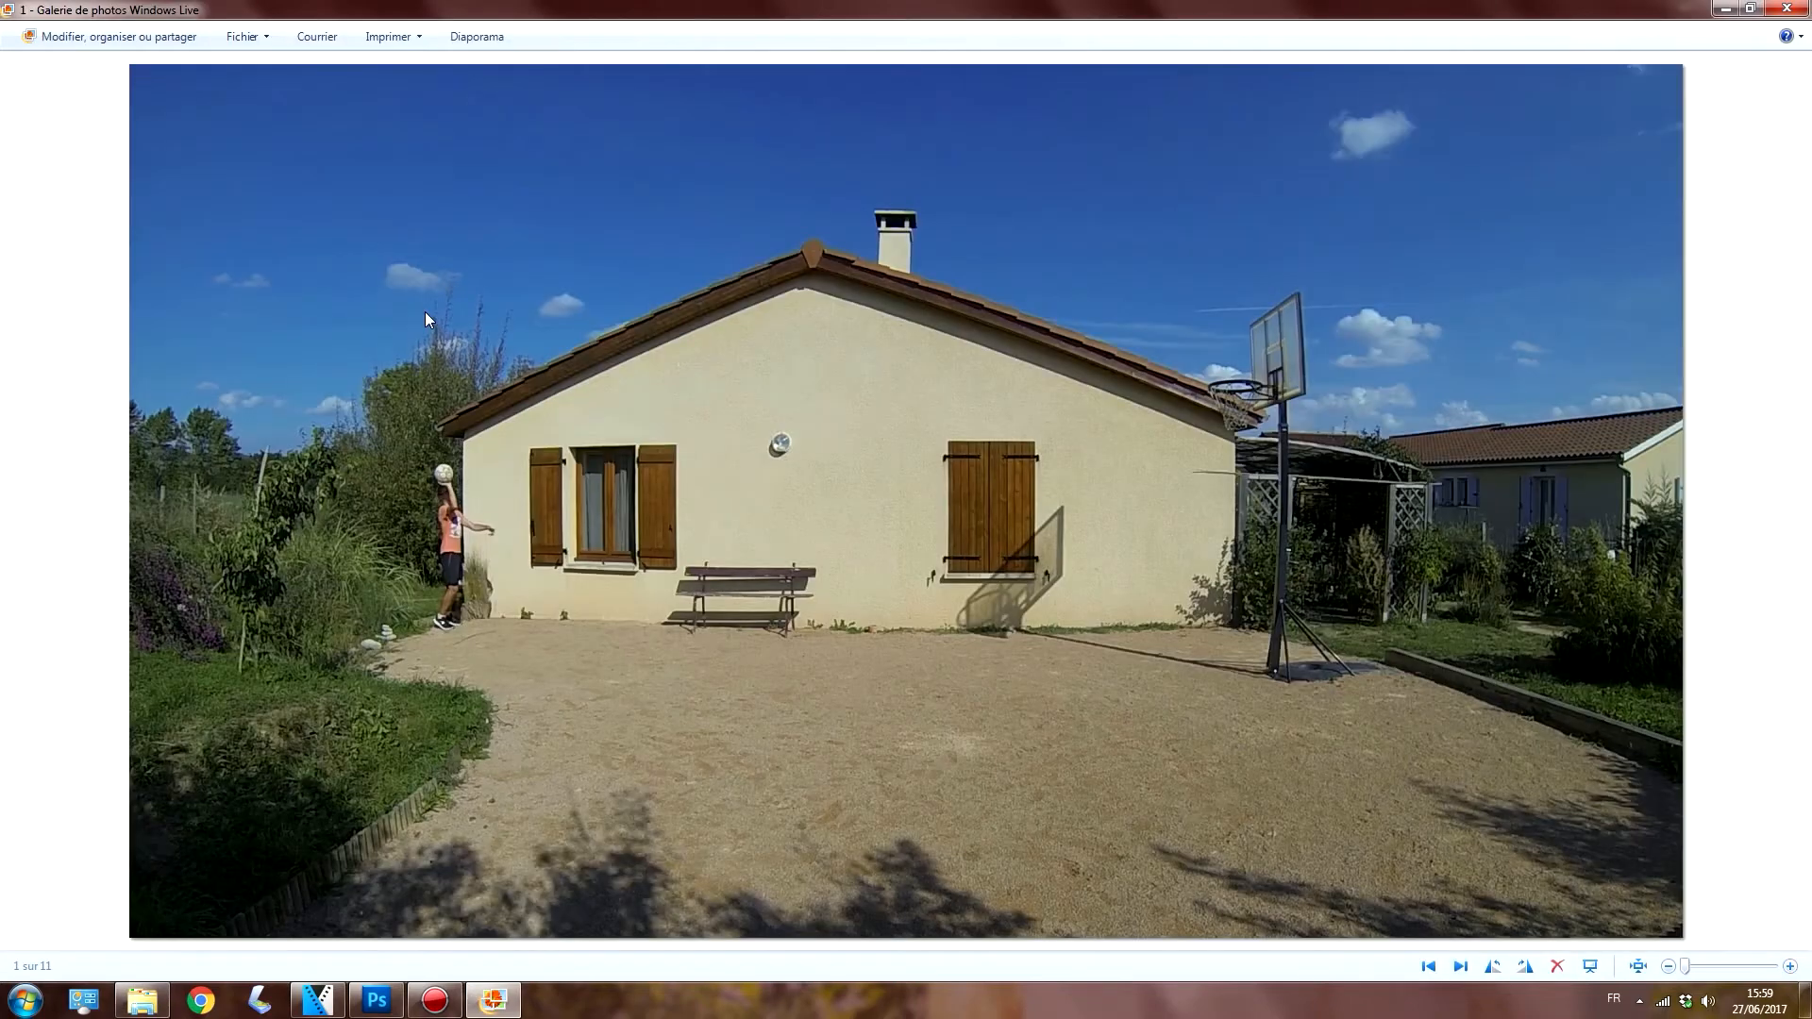
key("Right")
key("Right")
key("Right")
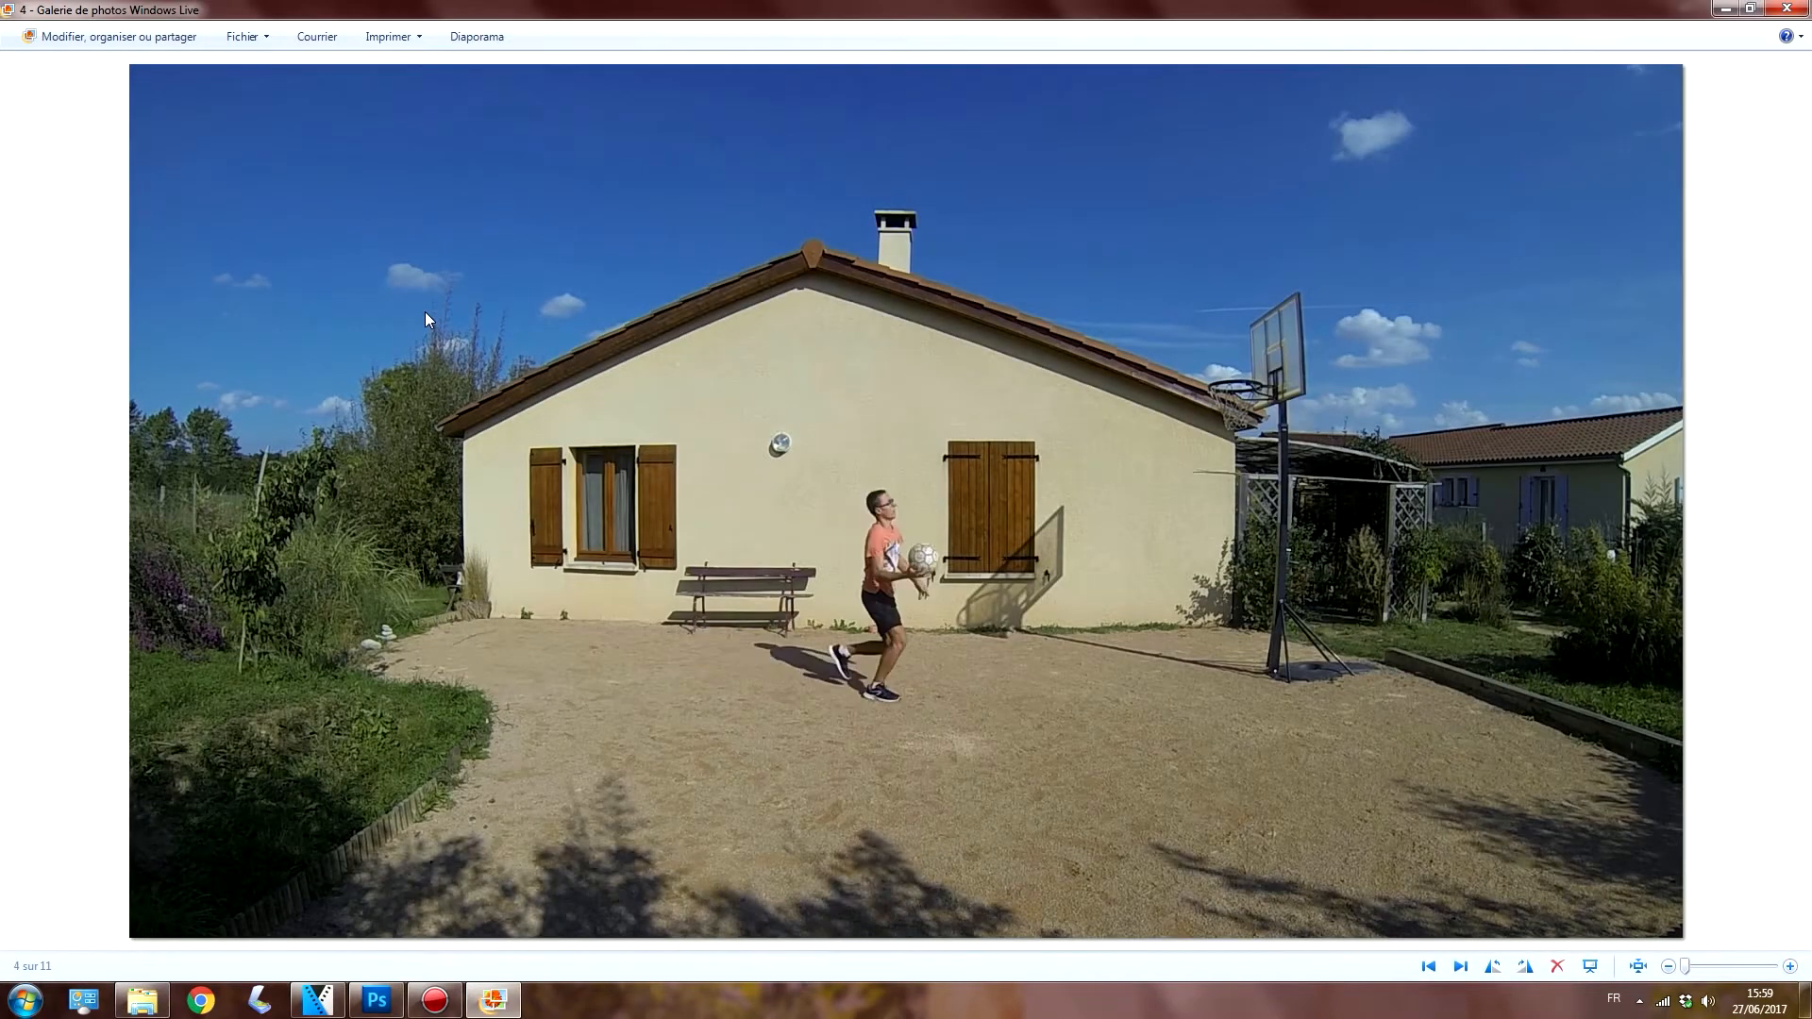
key("Right")
key("Right")
key("Right")
key("Right")
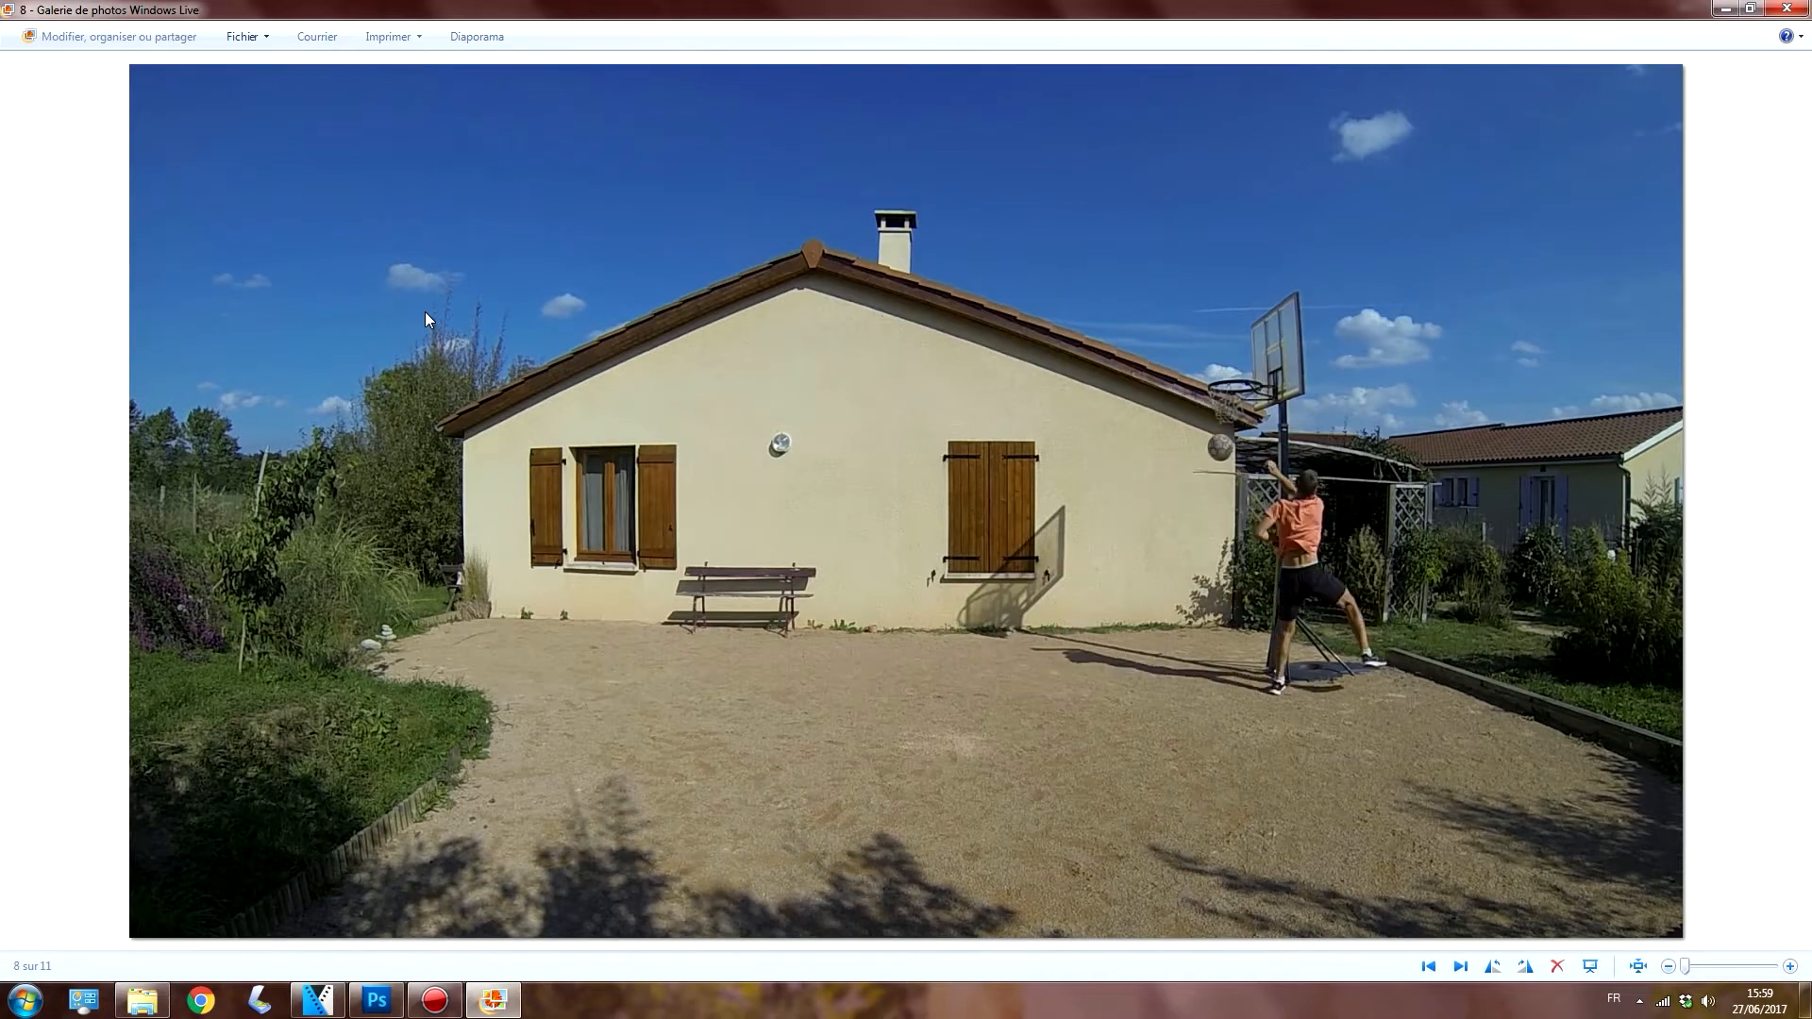
key("Right")
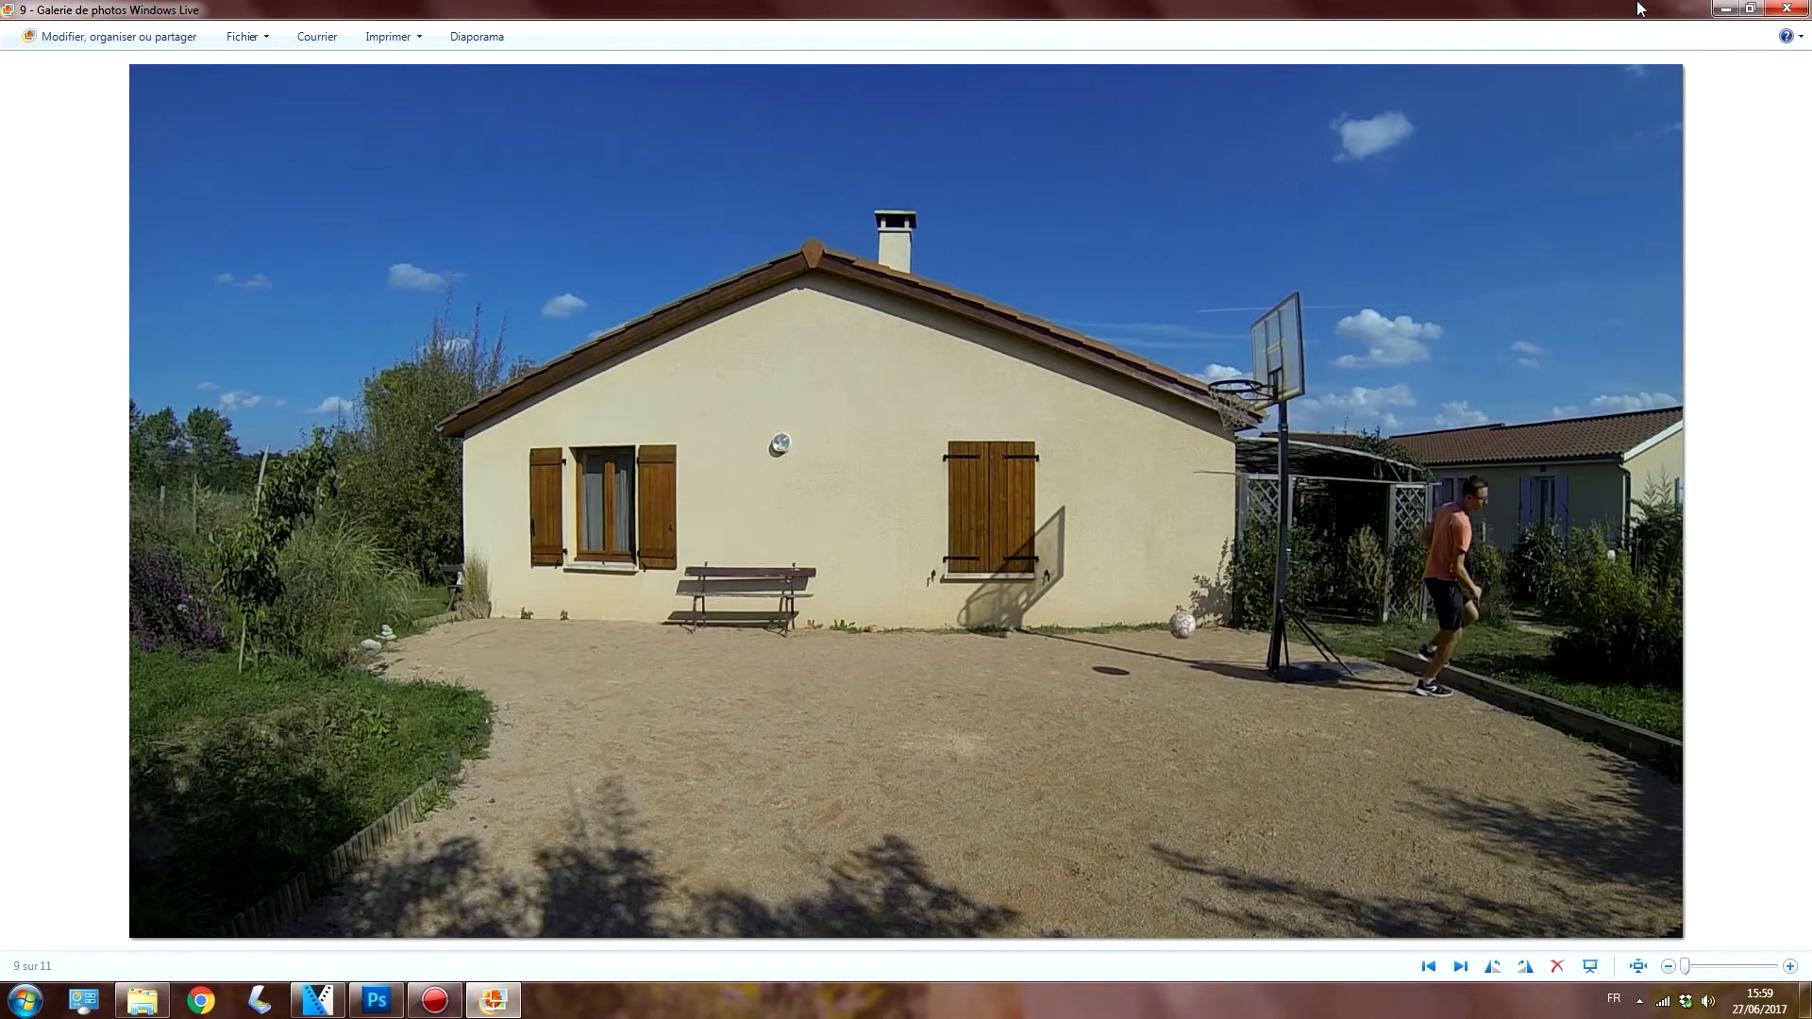
left_click(1786, 9)
left_click_drag(1159, 289, 319, 117)
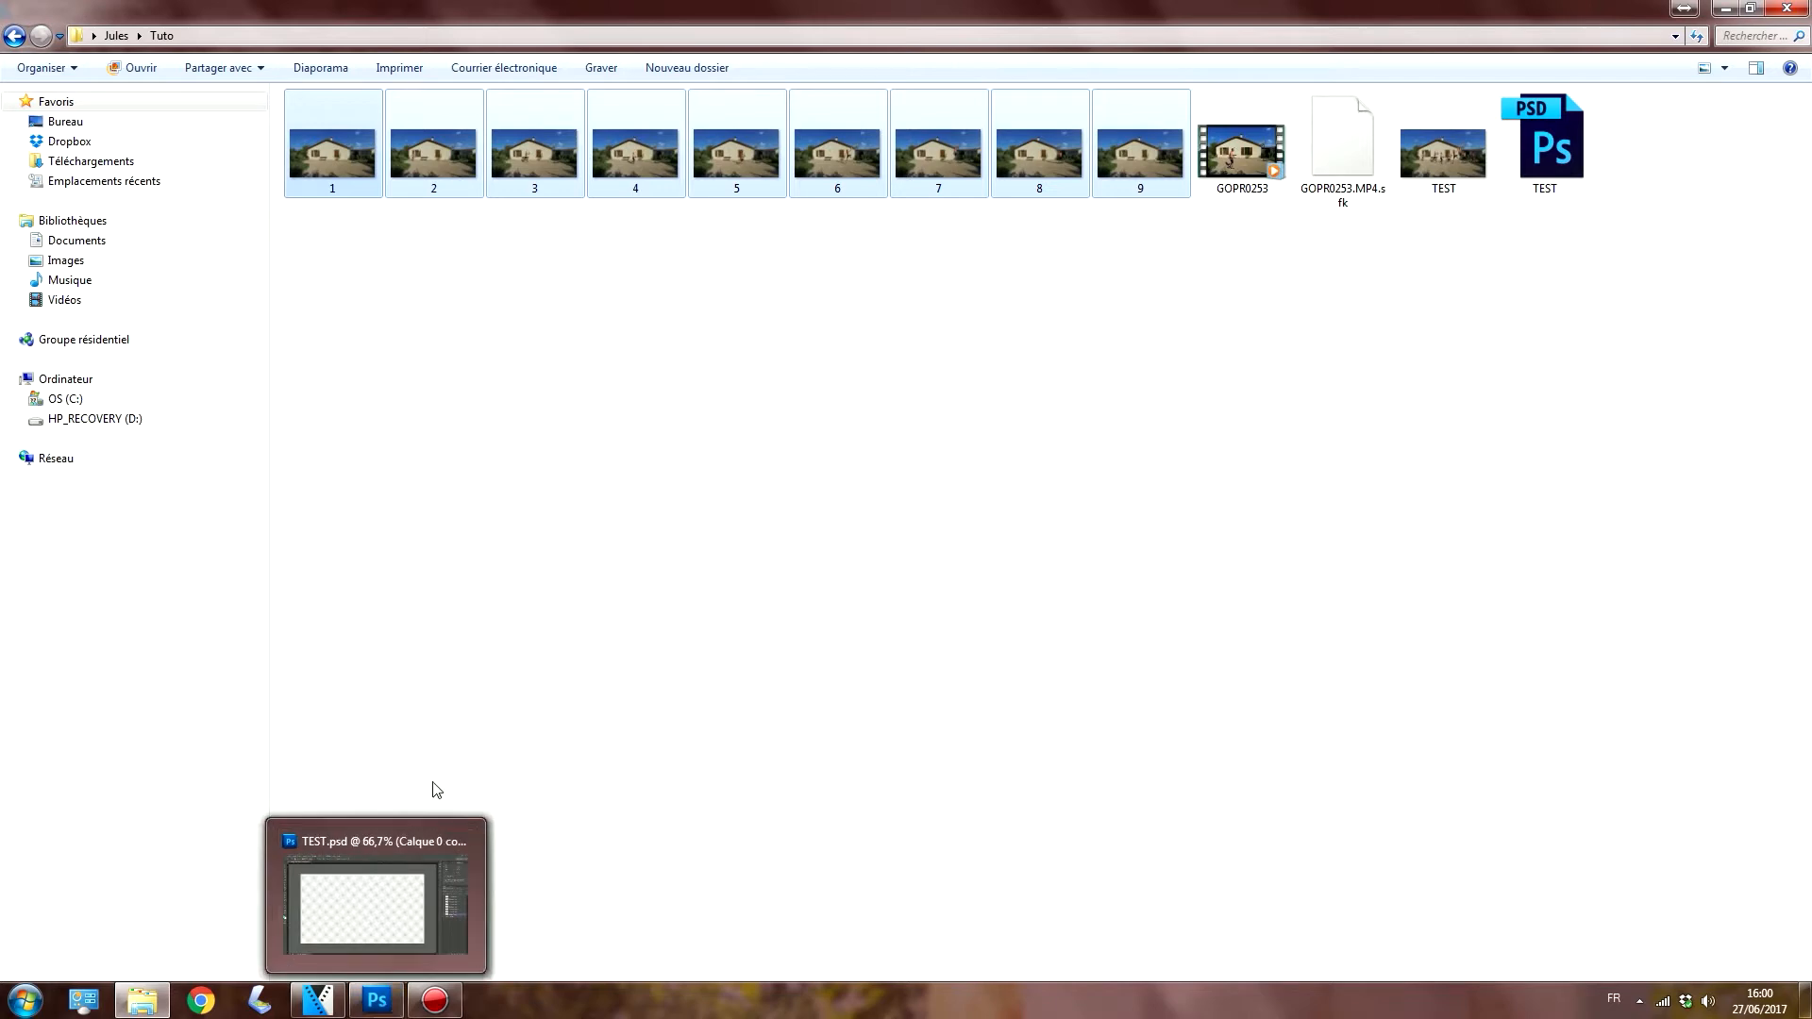
Step: Switch to Photoshop and create a new 1920 × 1080 pixel RGB document at 72 pixels/inch with a transparent background
left_click(379, 999)
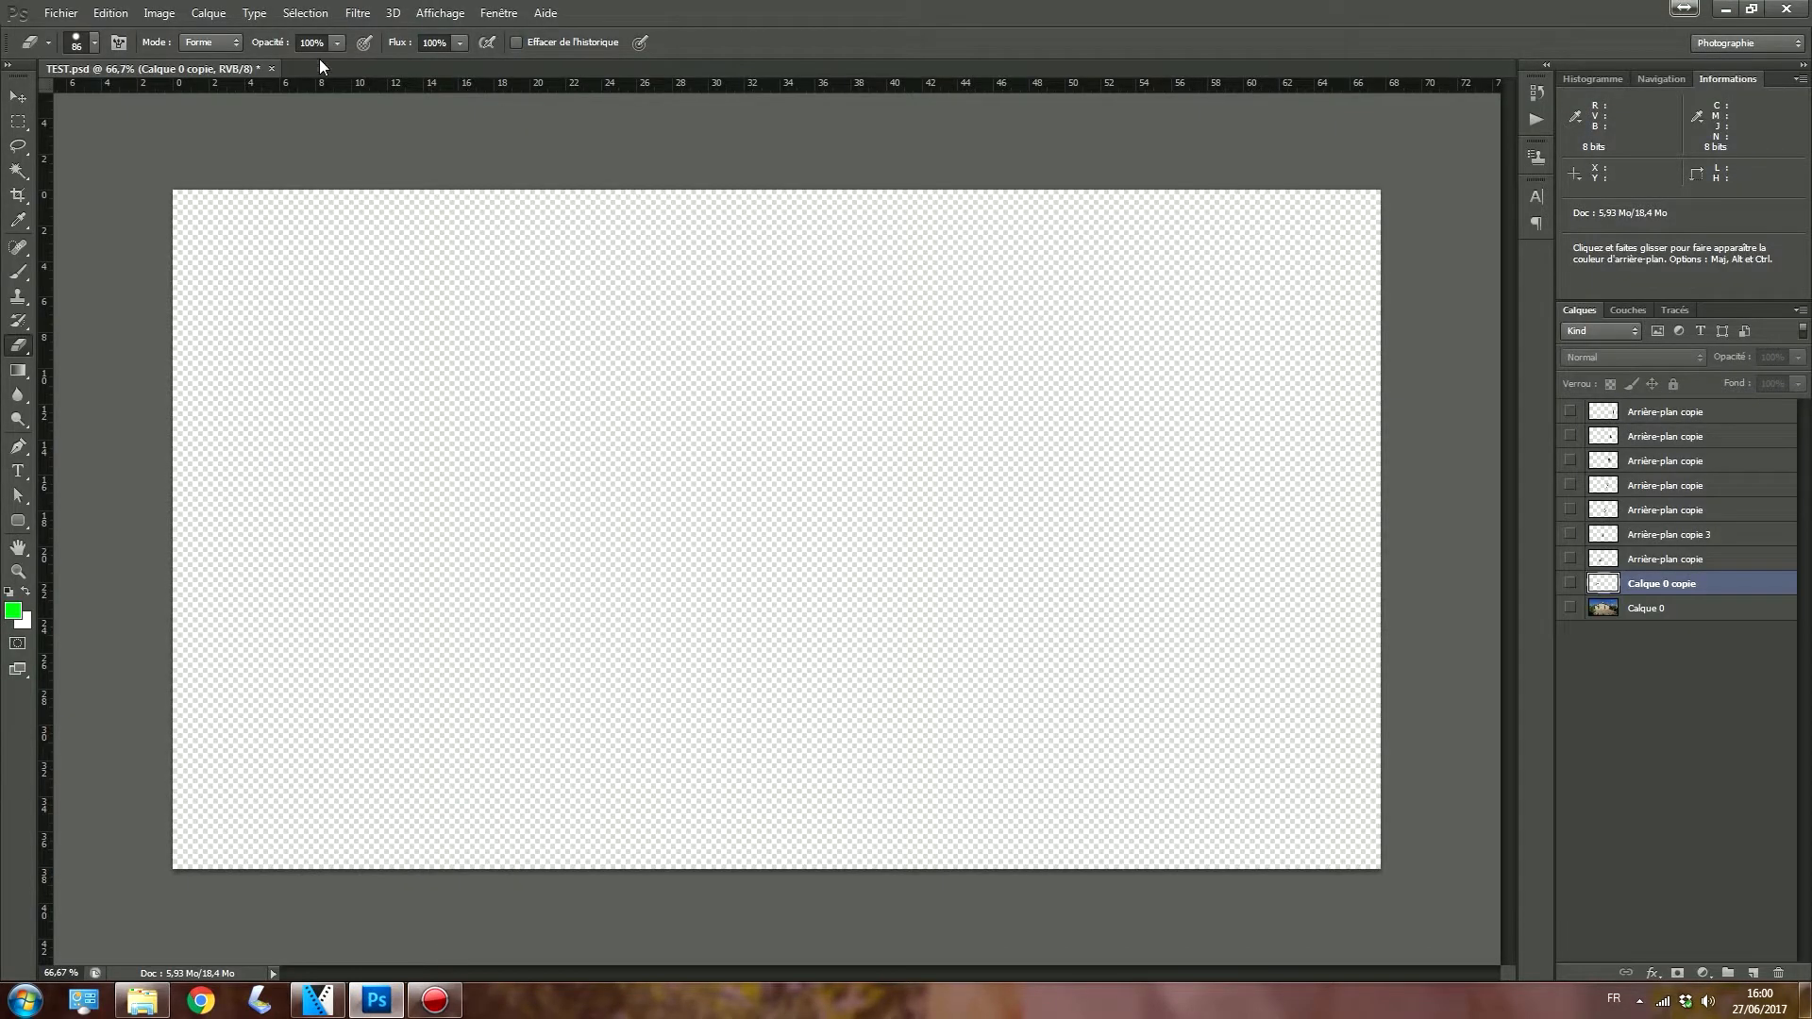
left_click(60, 13)
left_click(71, 33)
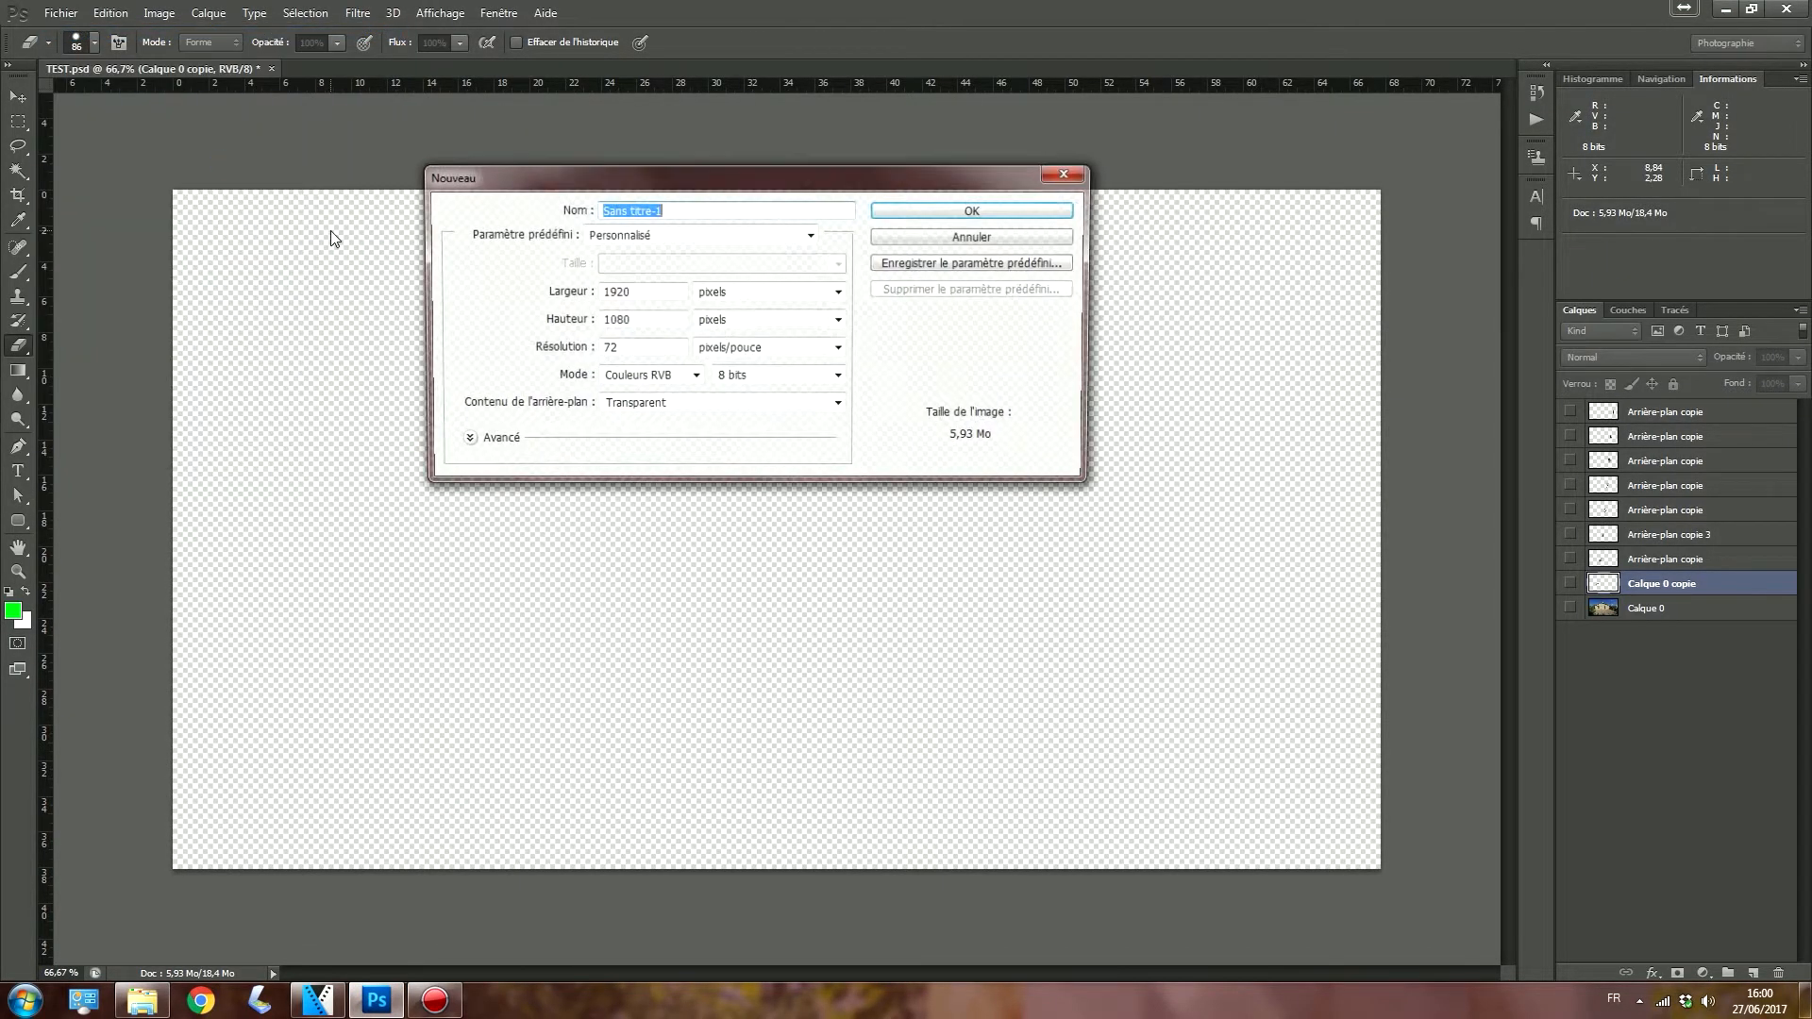
left_click(930, 211)
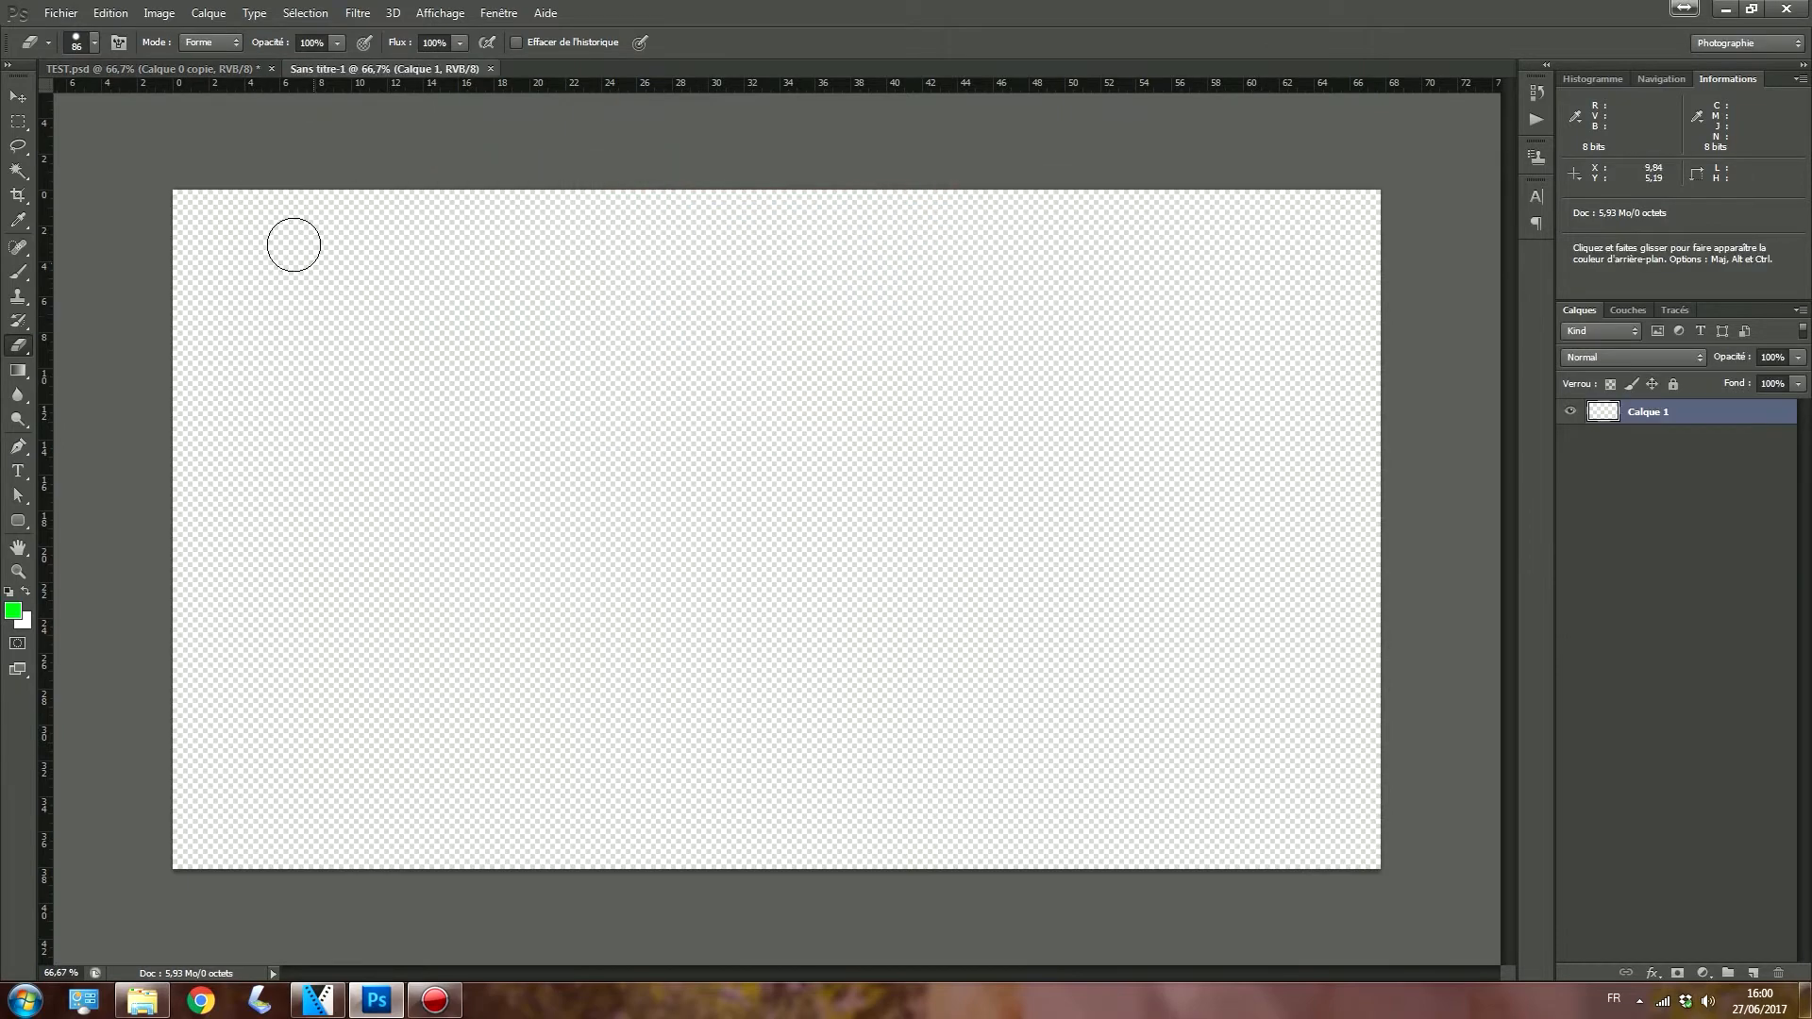
Step: Place image 1 from the Tuto folder at full size in the new document and activate the Eraser tool
left_click(52, 8)
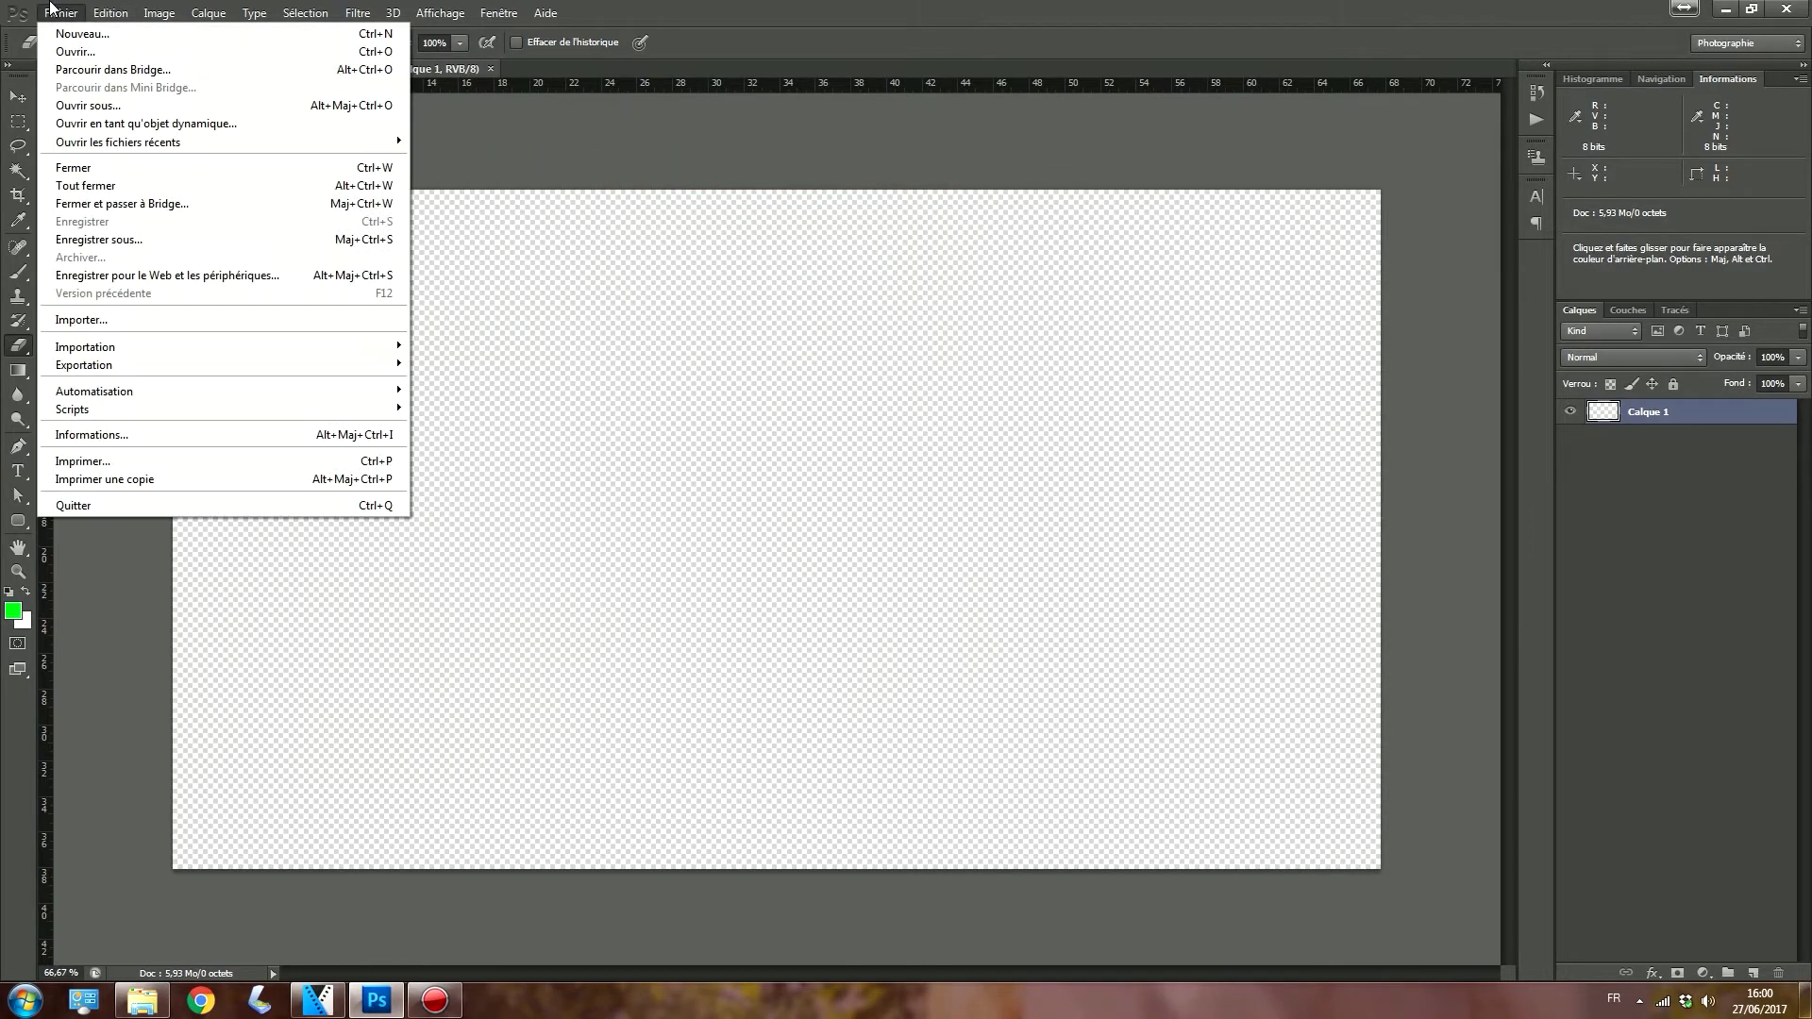
left_click(70, 317)
left_click(156, 106)
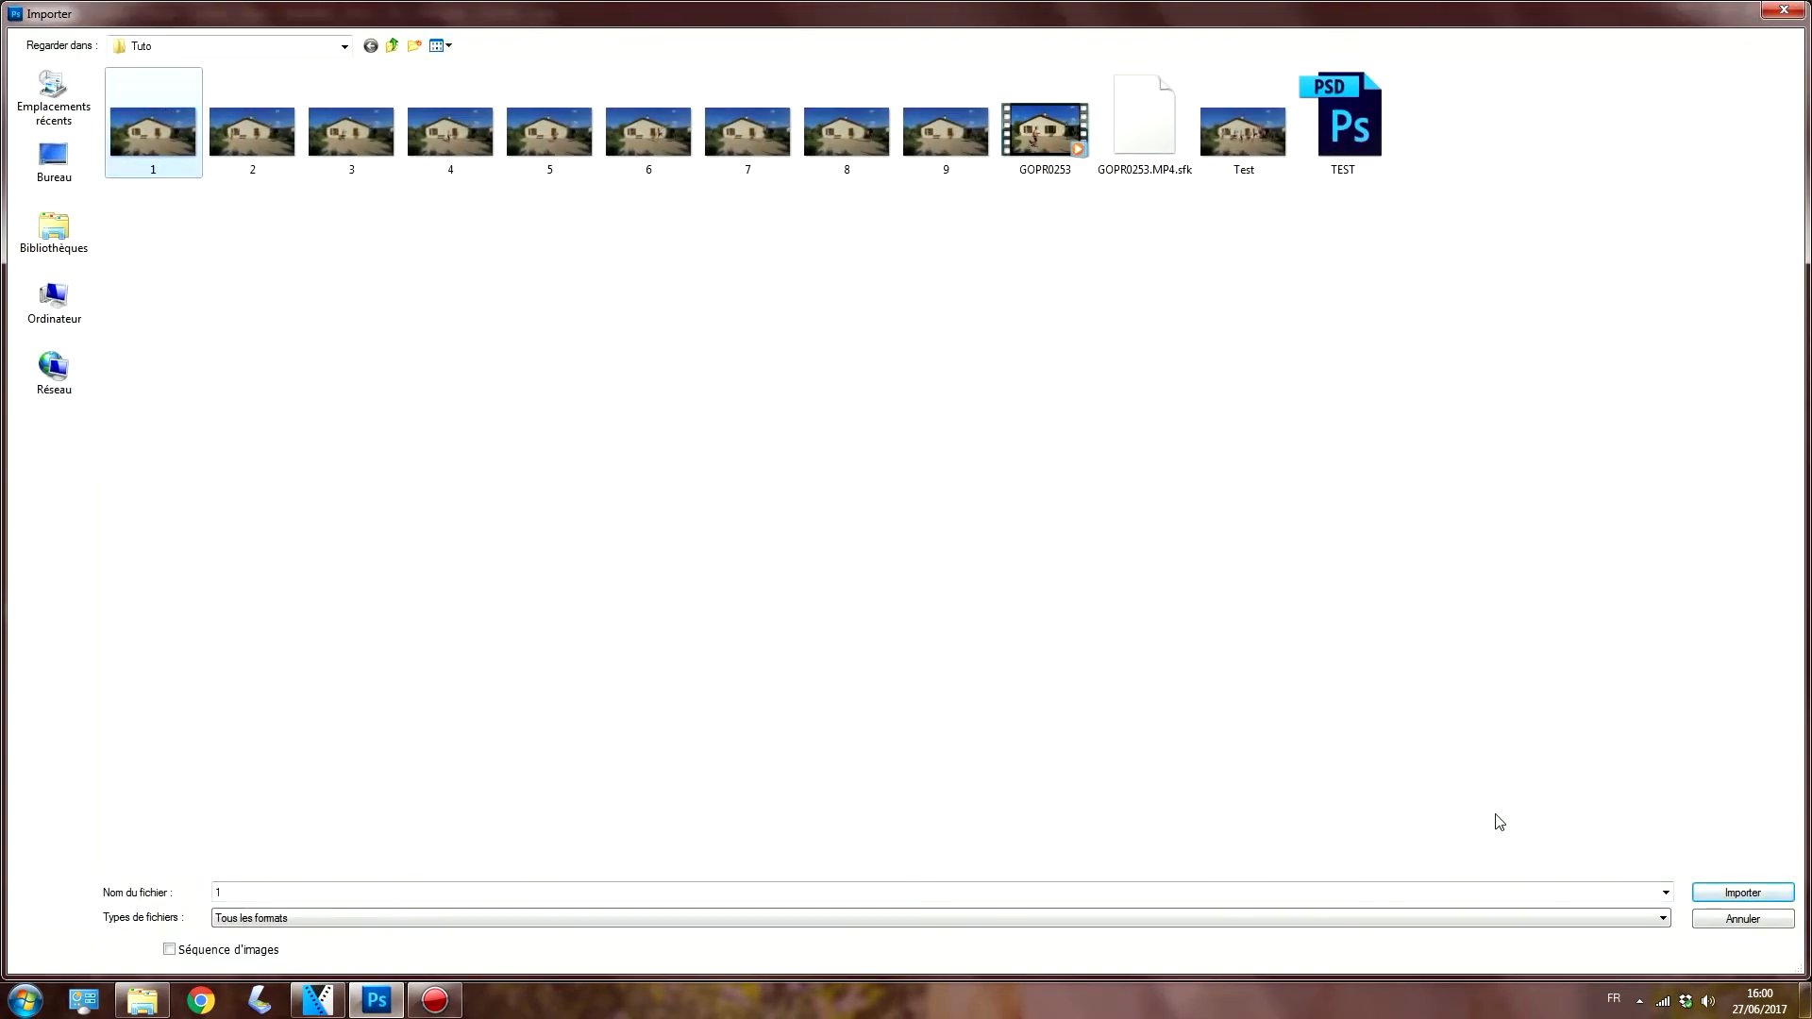
left_click(1742, 893)
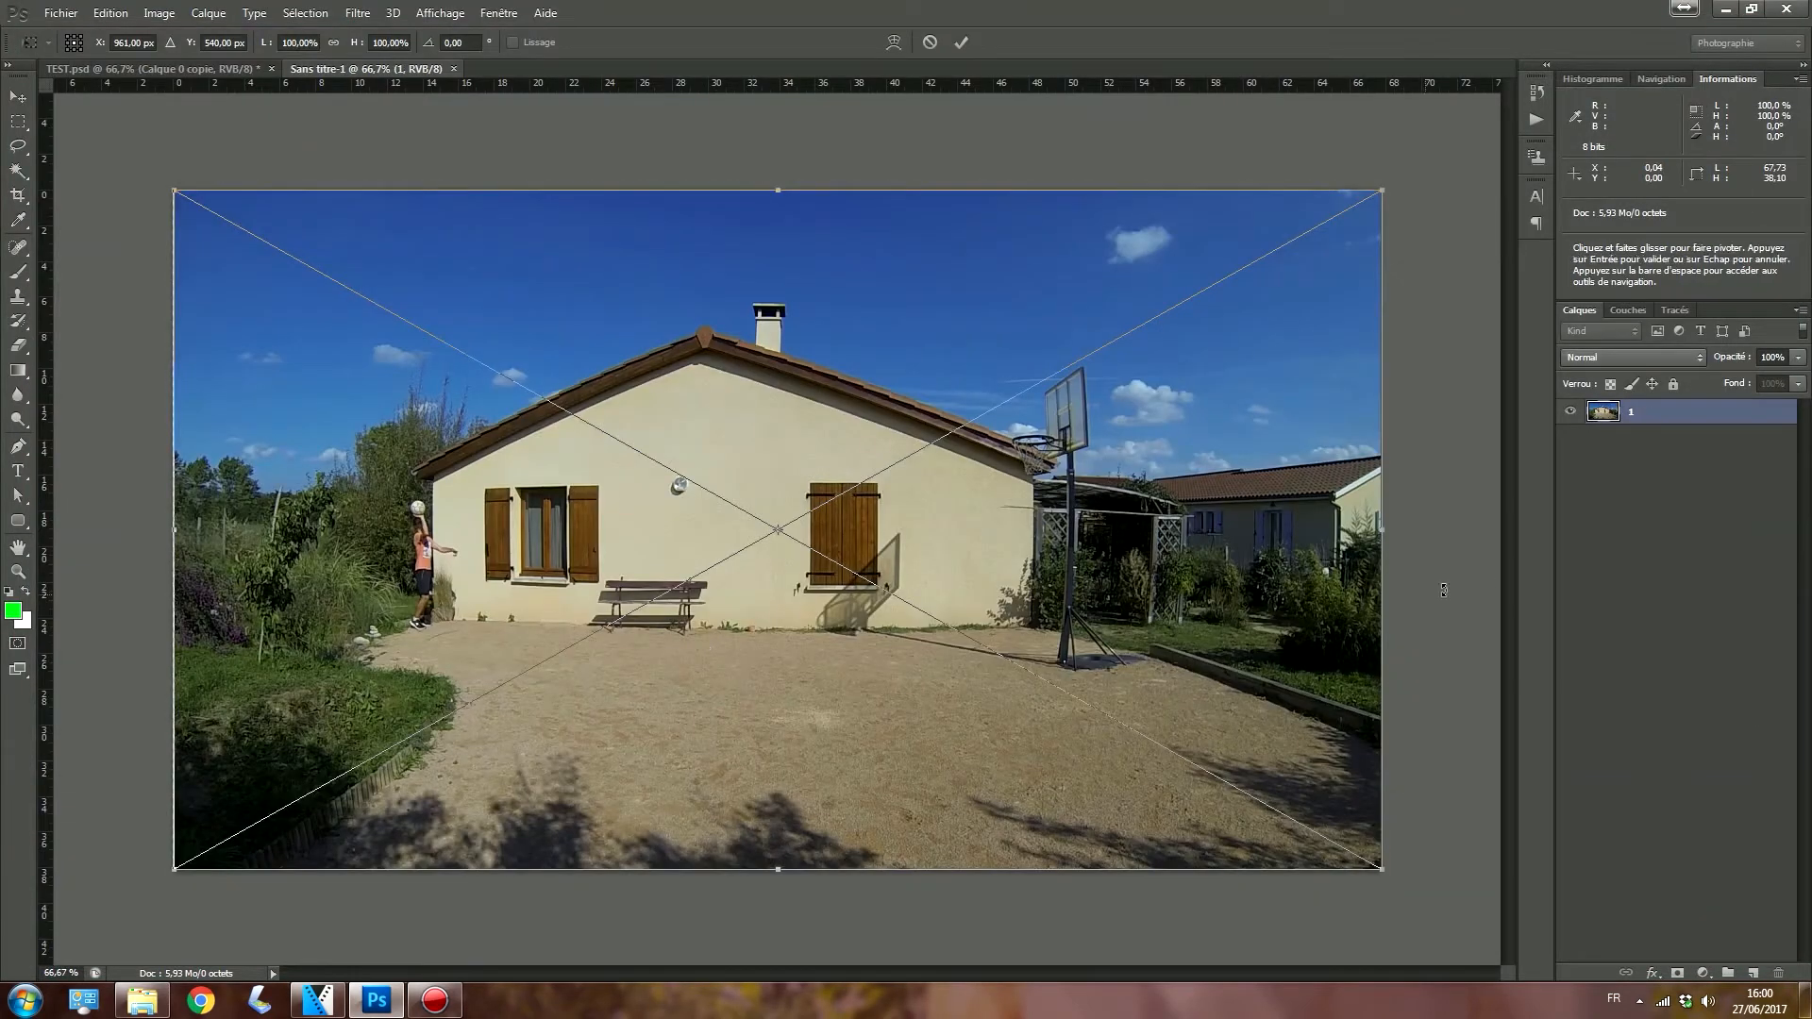
key("Return")
key("e")
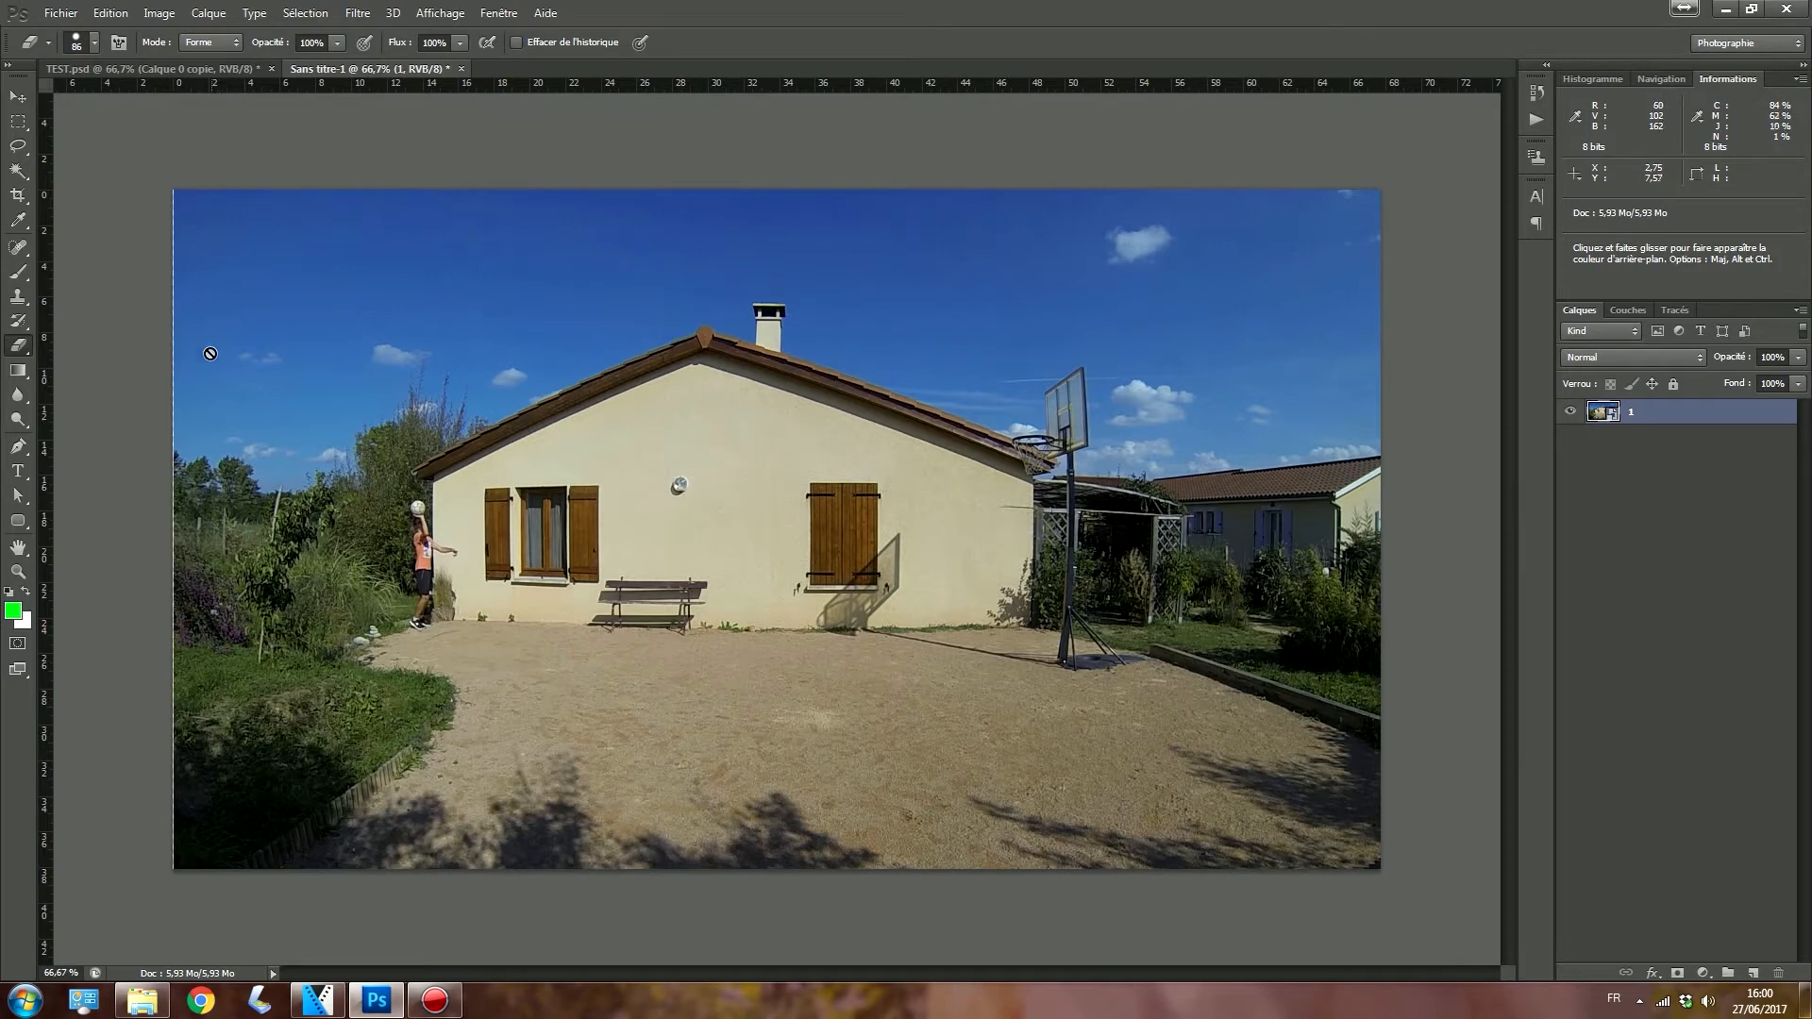
Step: Place images 2 to 9 from the Tuto folder in order as layers above image 1
left_click(61, 12)
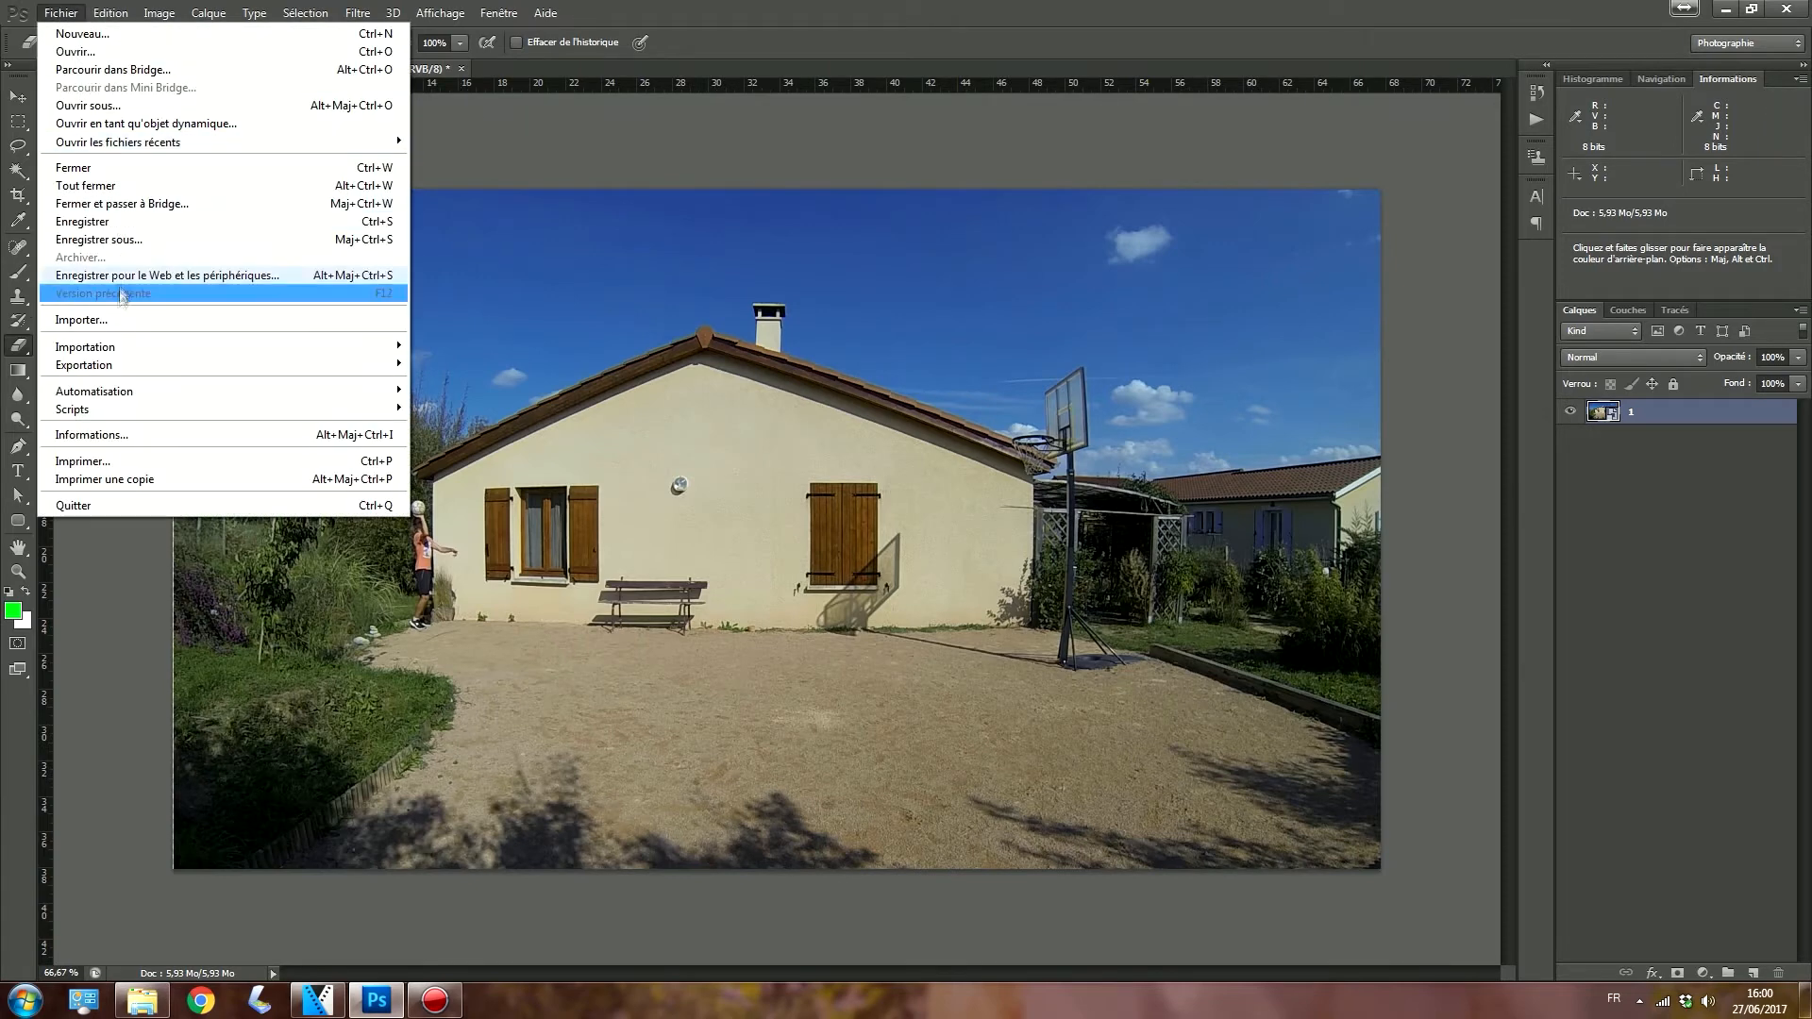
left_click(81, 319)
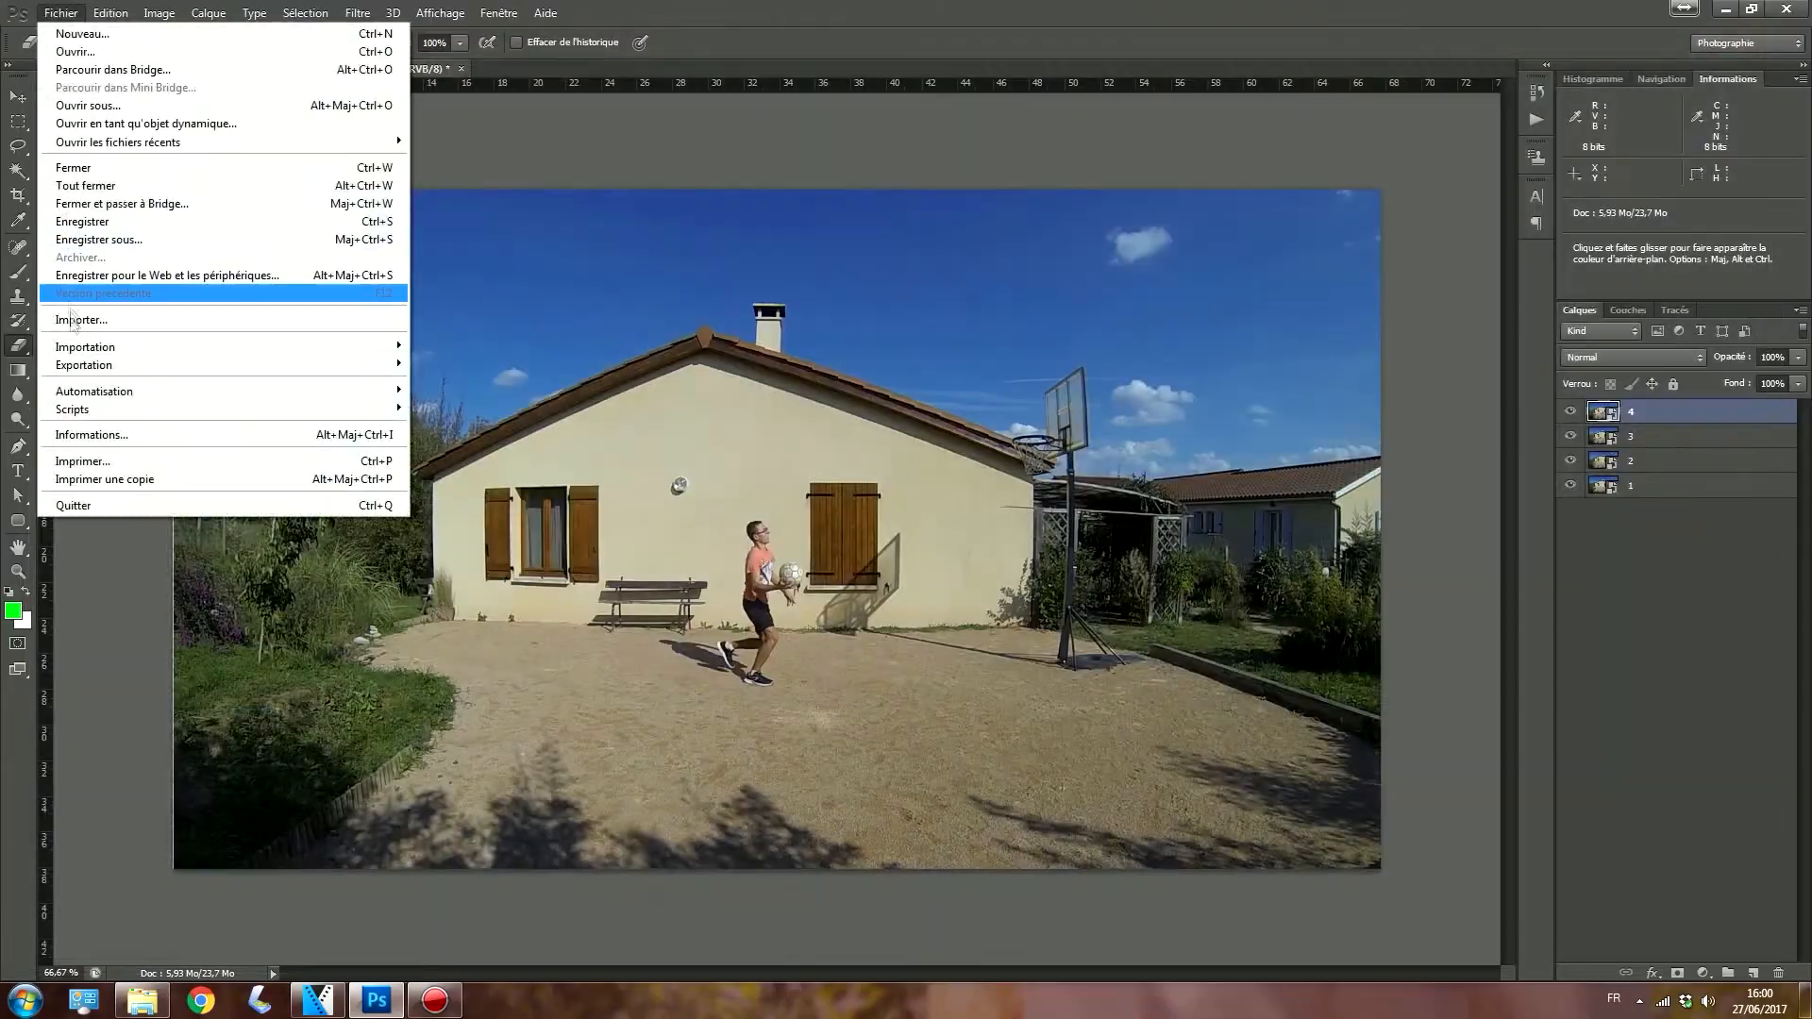
left_click(72, 319)
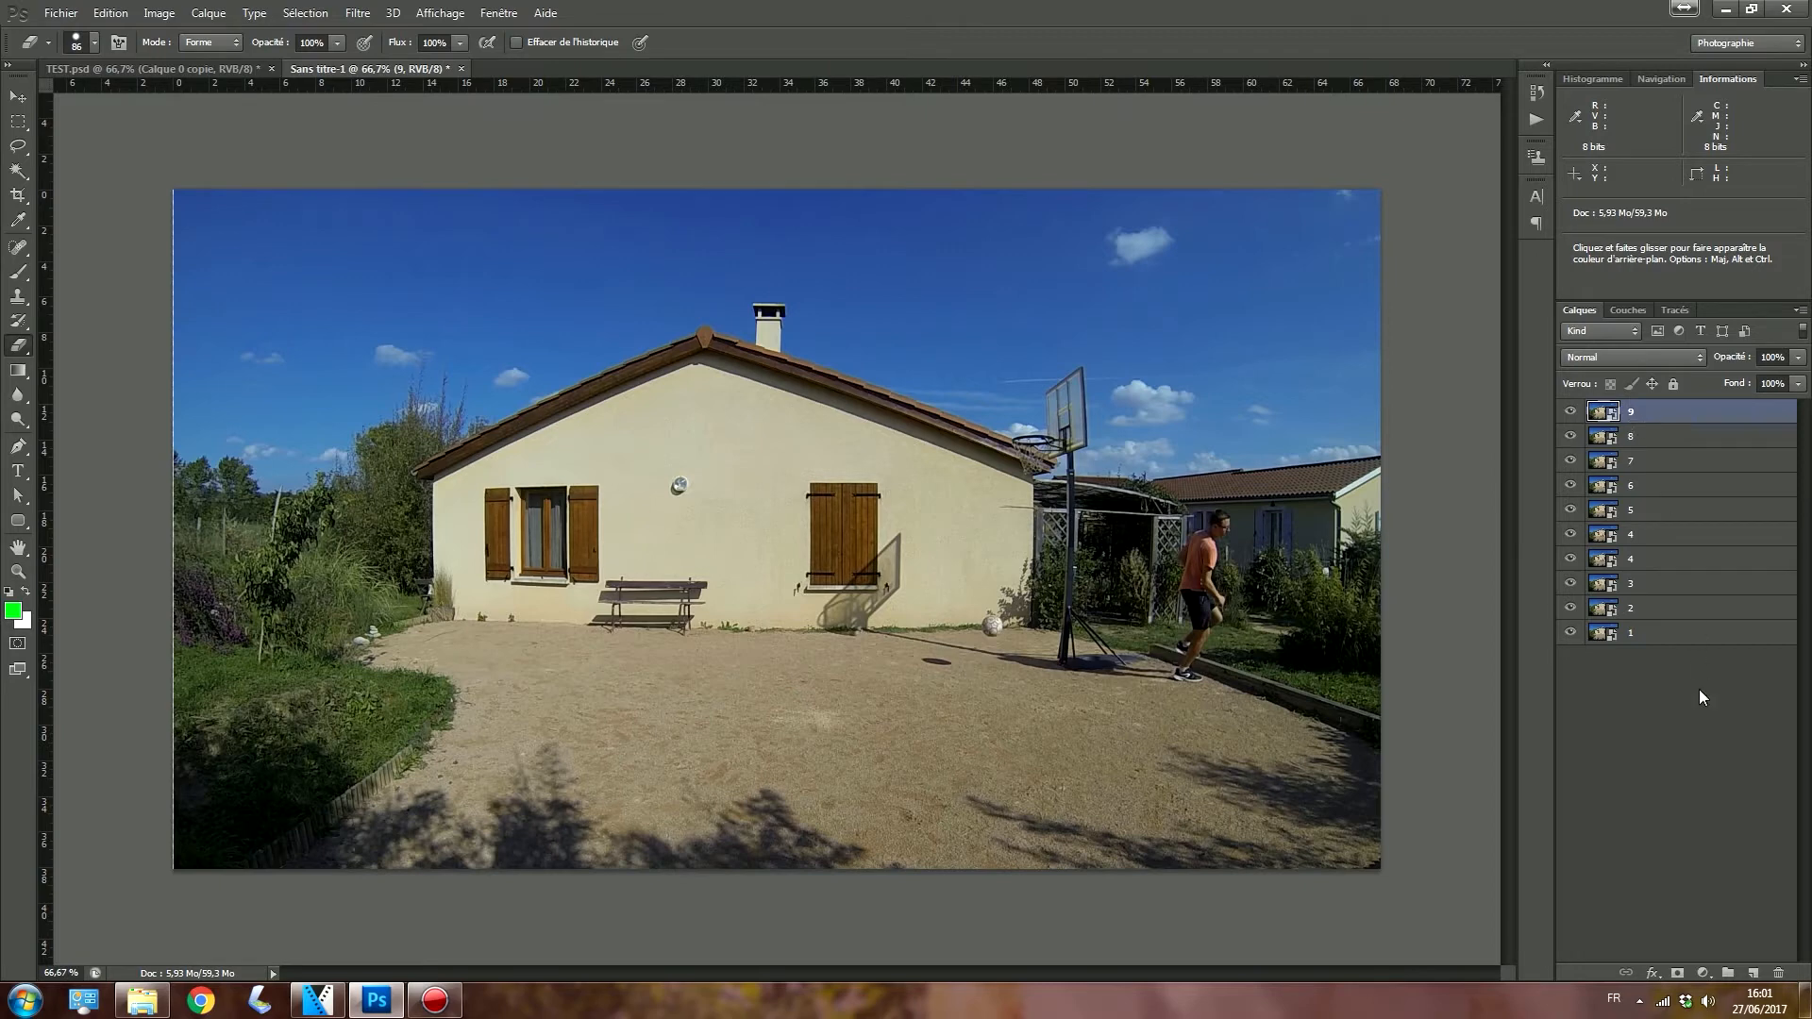
Step: Hide the stacked layers above layer 1 and show them again one by one to examine how they cover each other
left_click(1623, 642)
left_click(1641, 616)
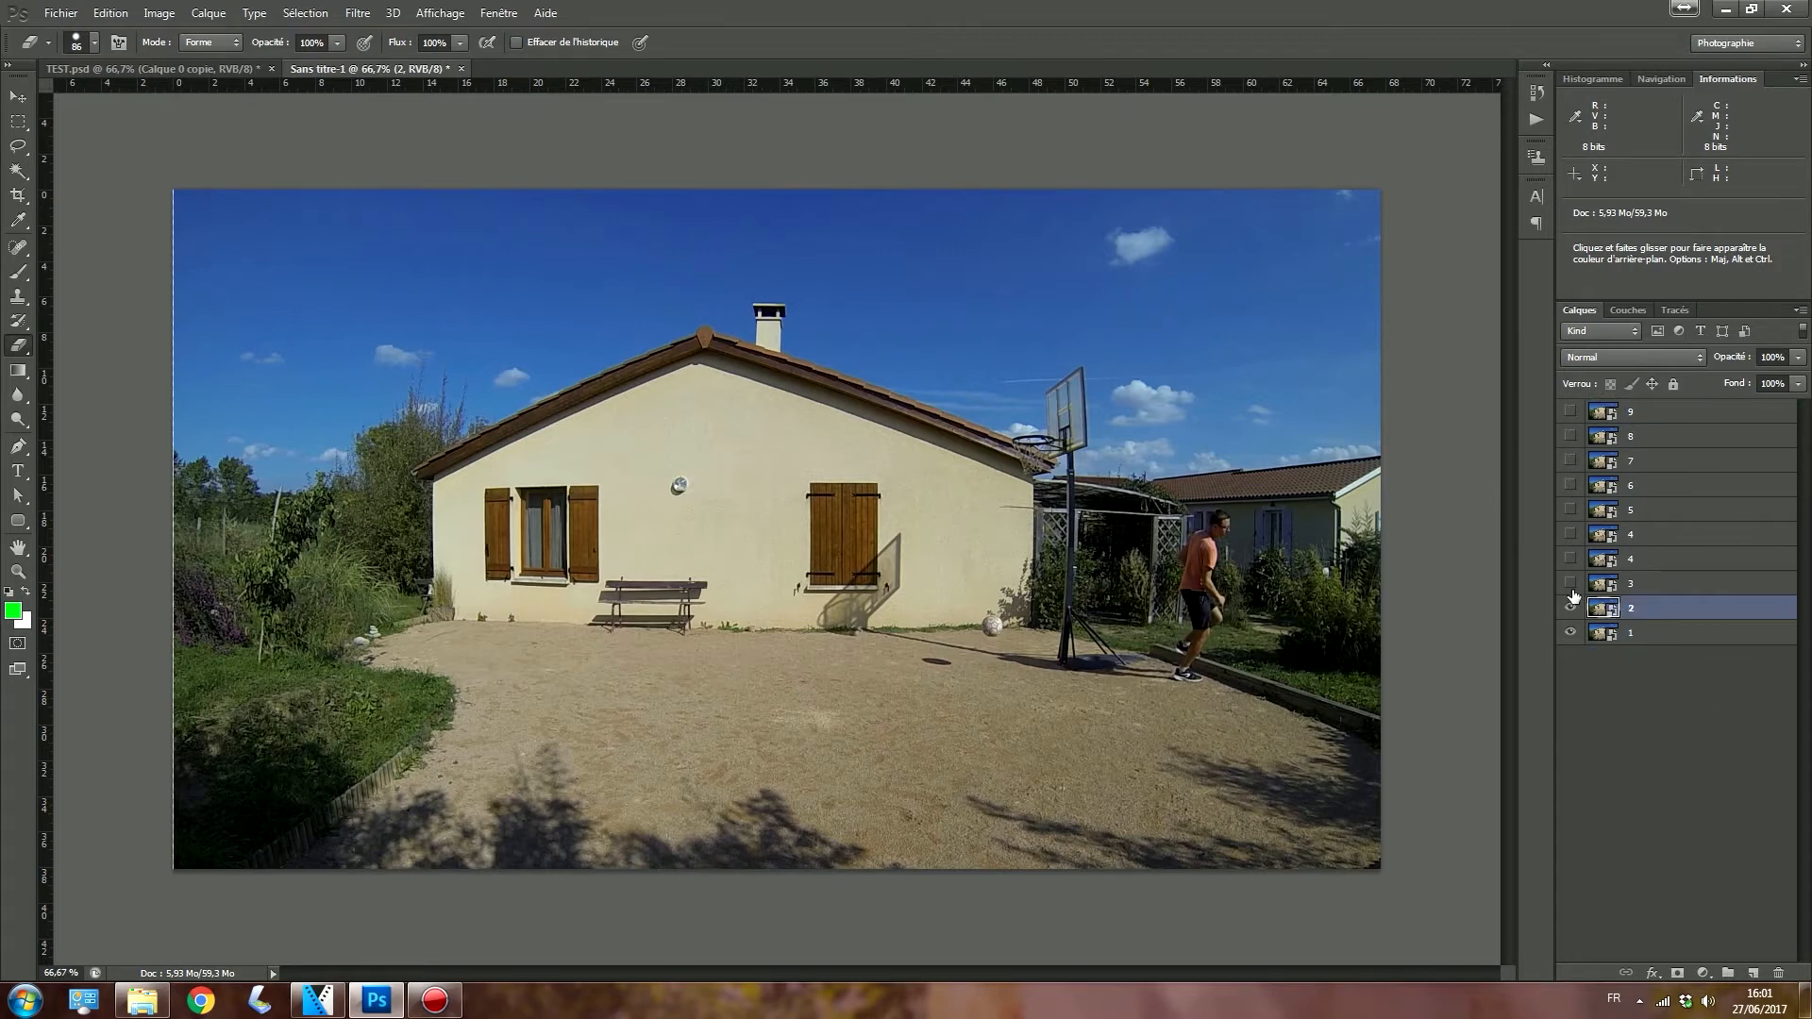
left_click(1571, 608)
left_click(1570, 609)
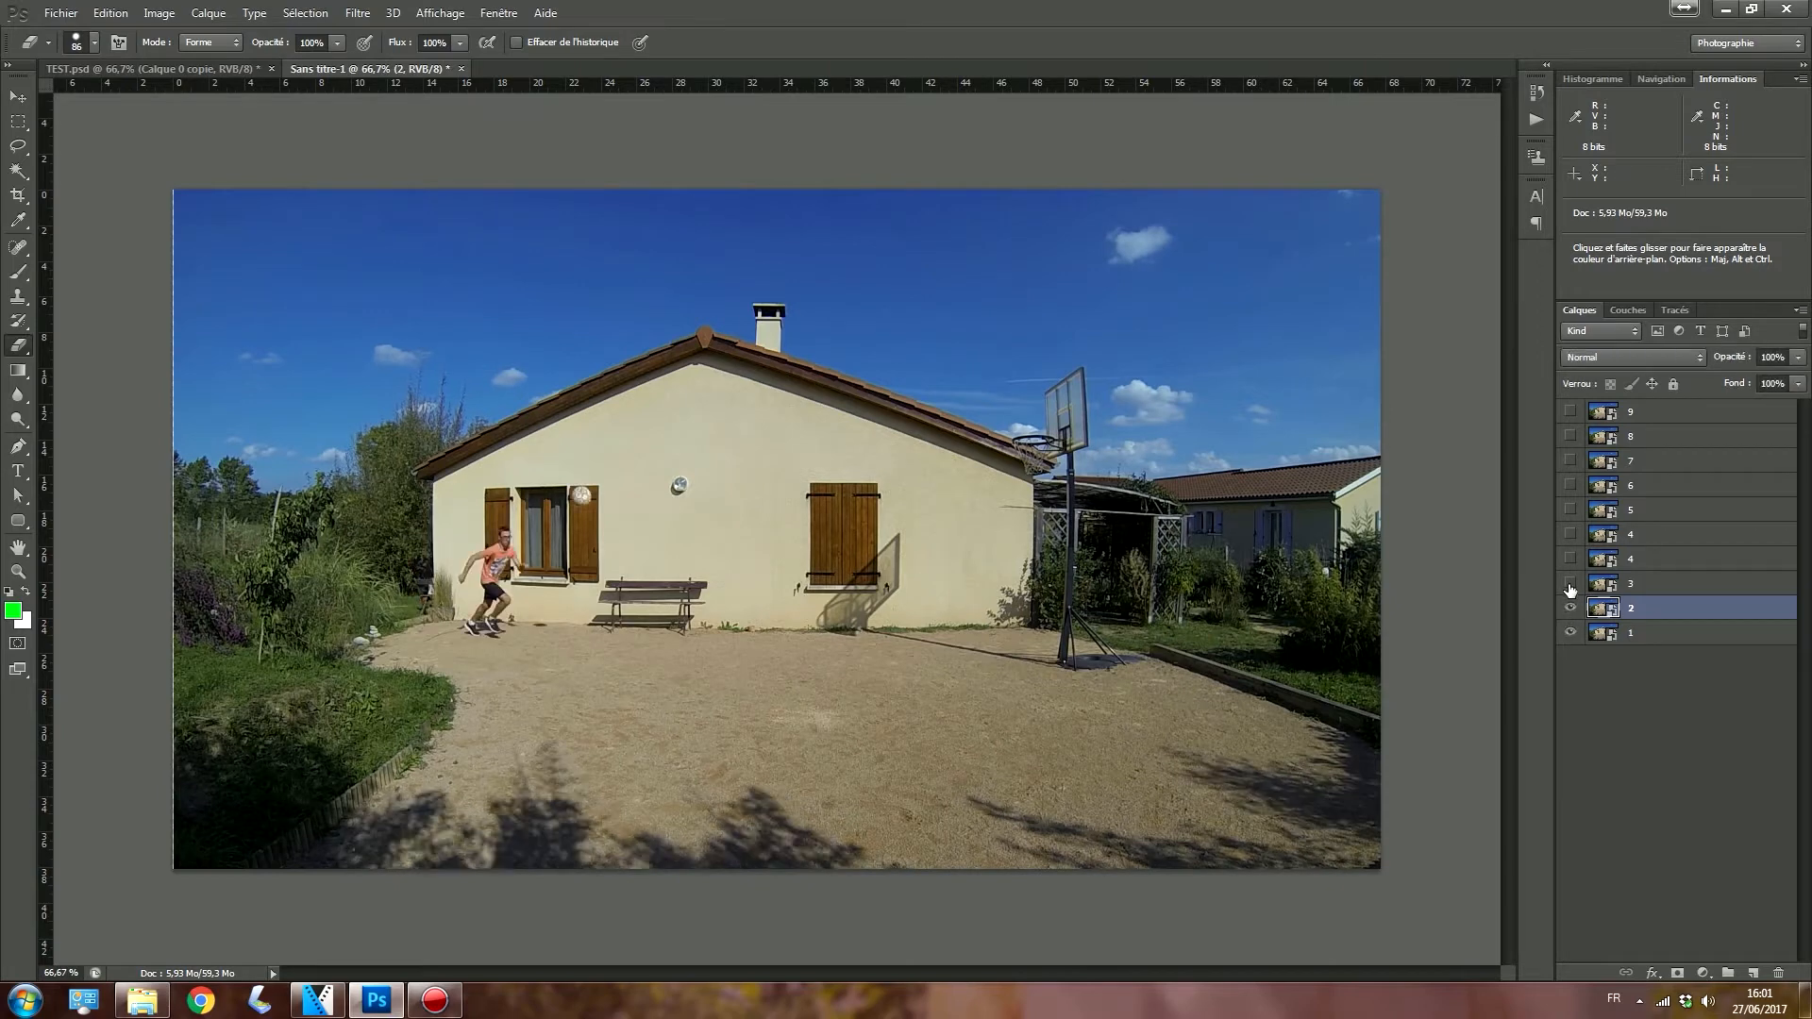
left_click(1571, 535)
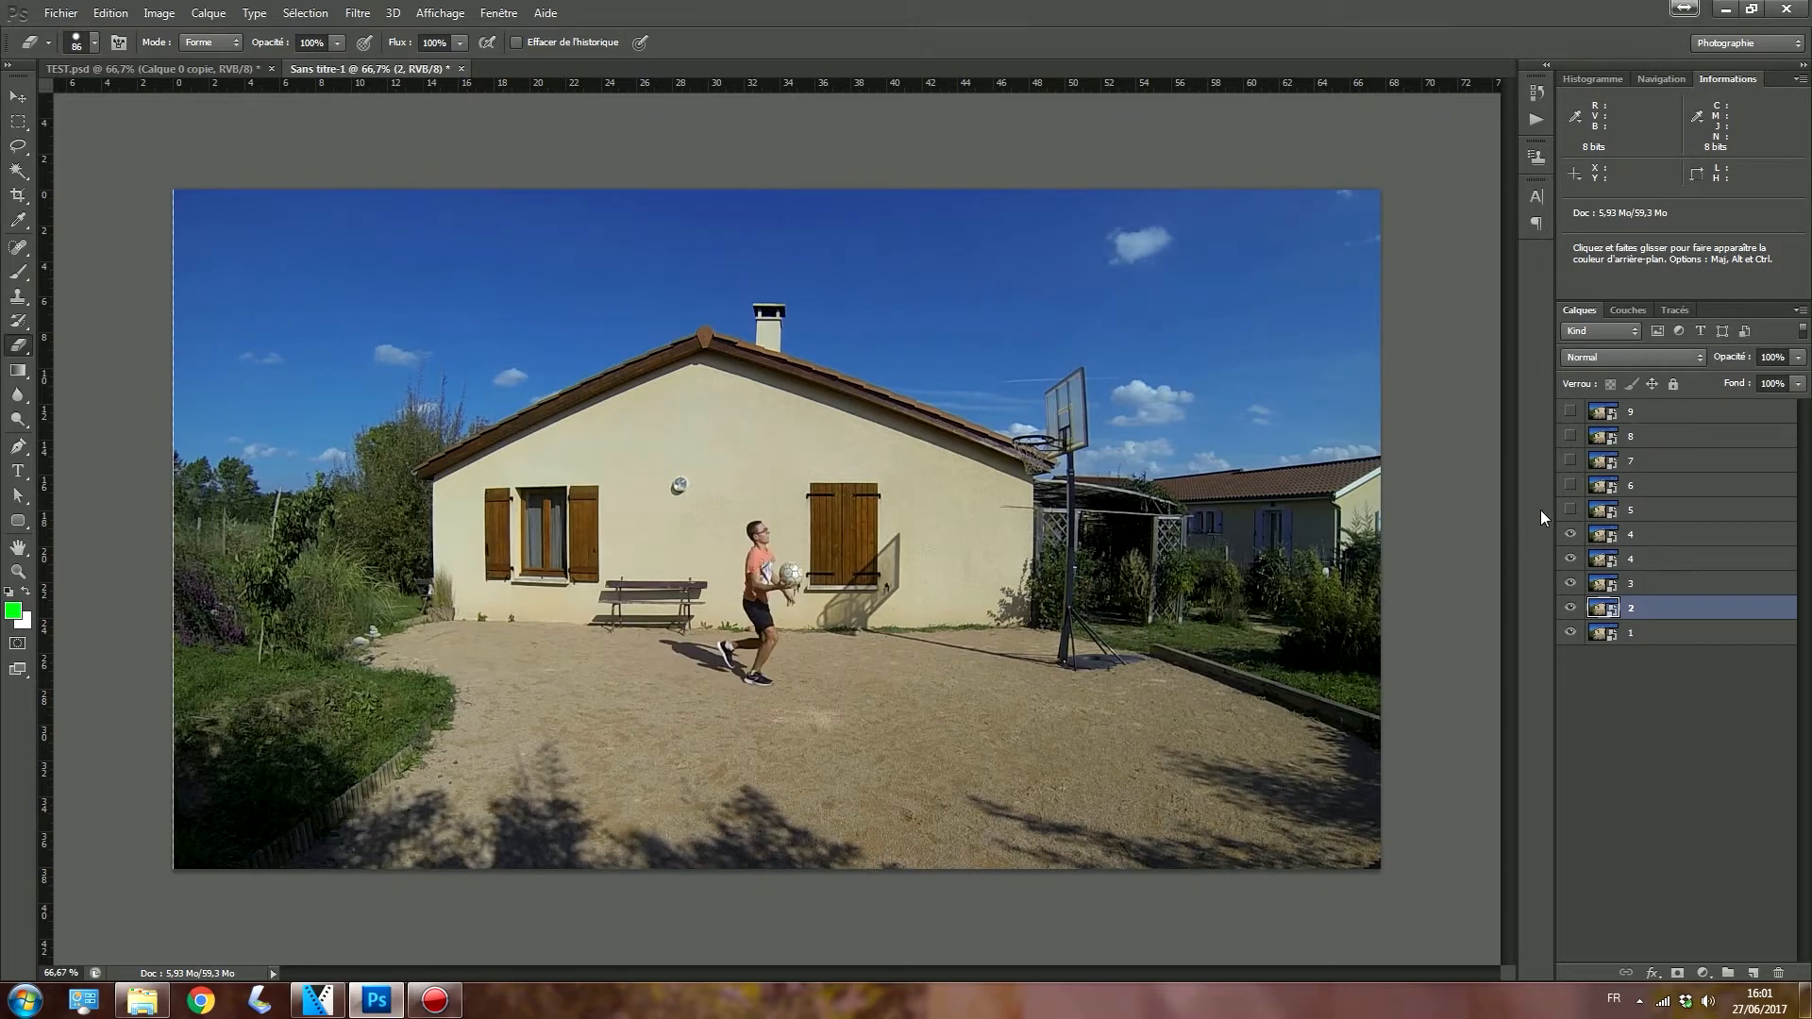
left_click(1570, 415)
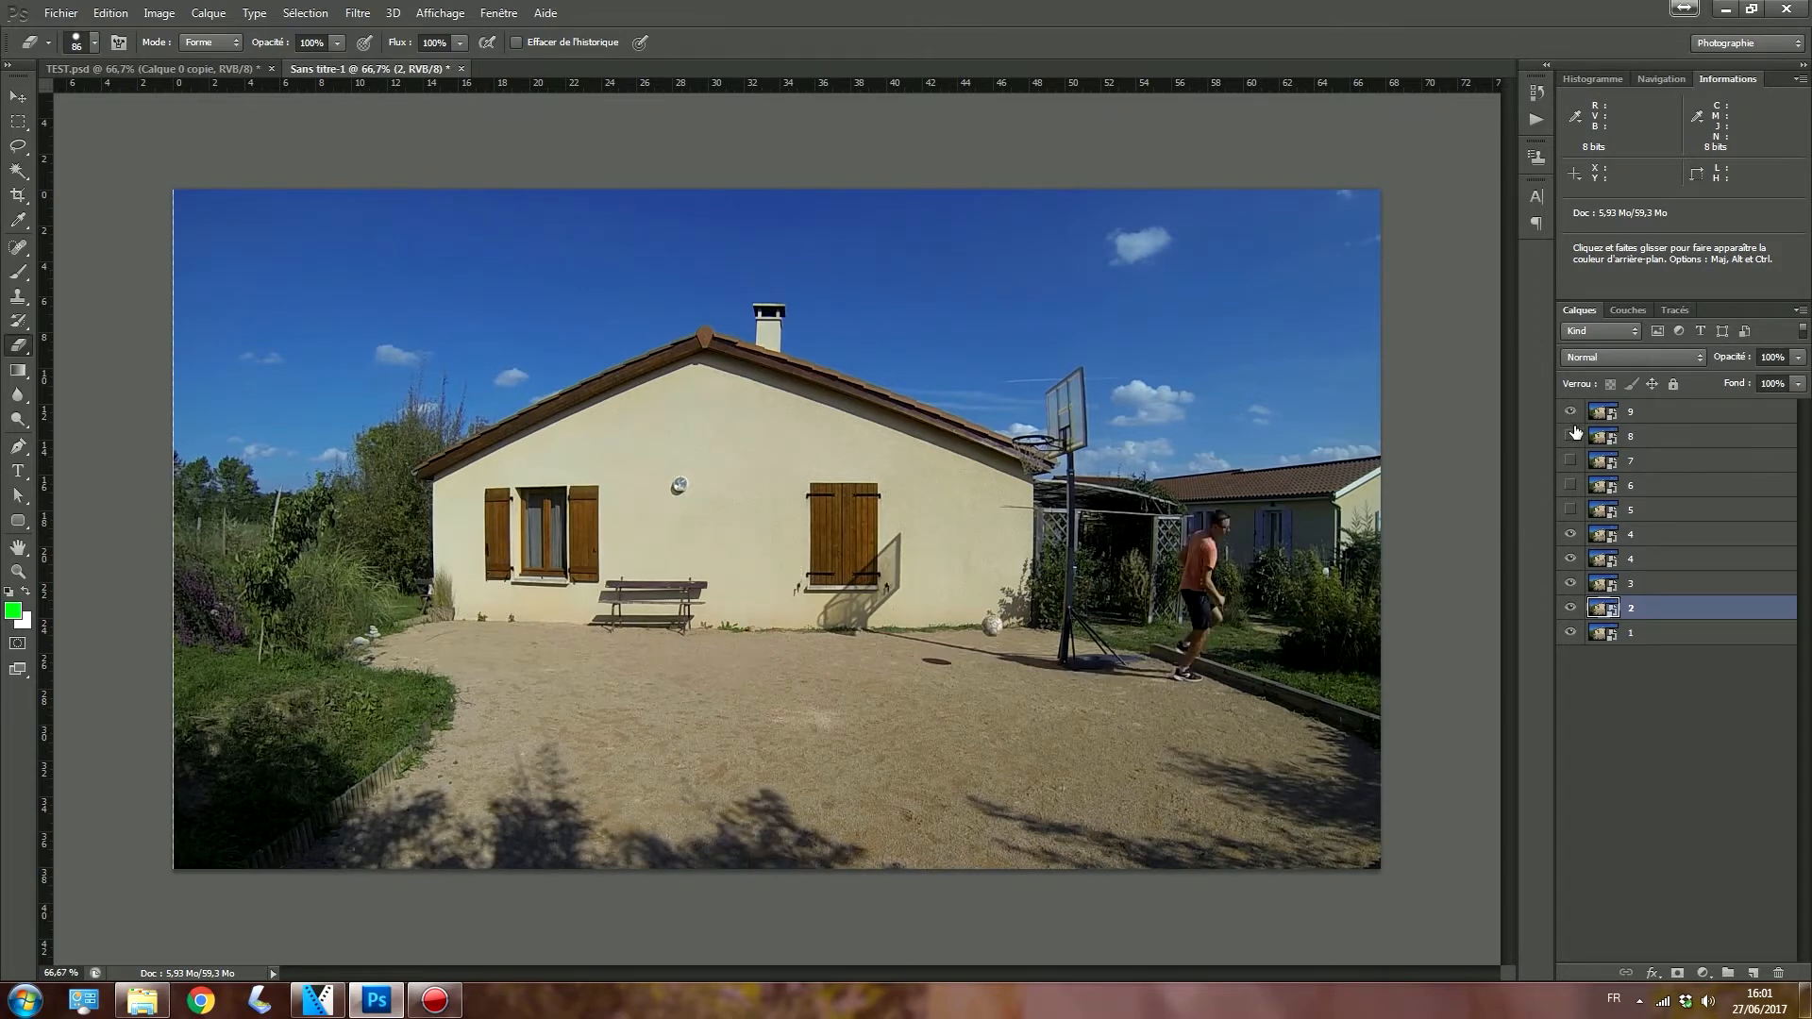
Step: Leave only layers 1 and 2 visible, and select layer 2 with the Eraser tool active
left_click(1637, 628)
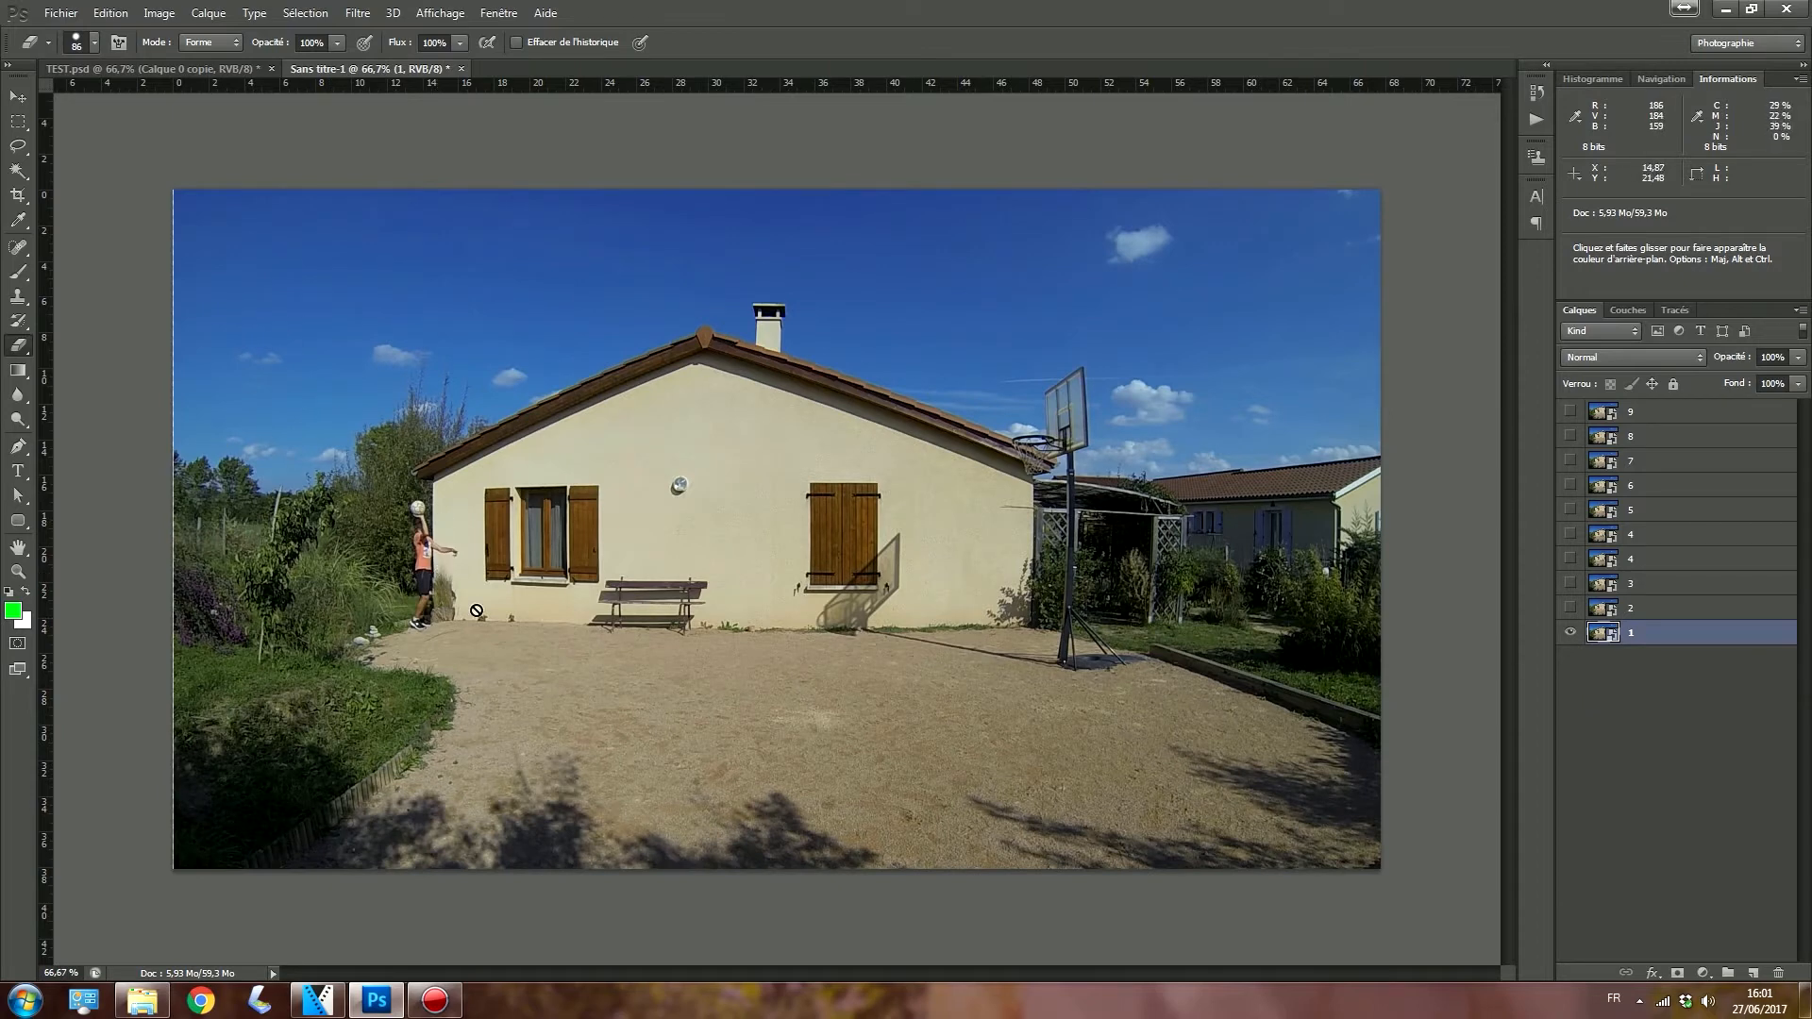
left_click(1571, 608)
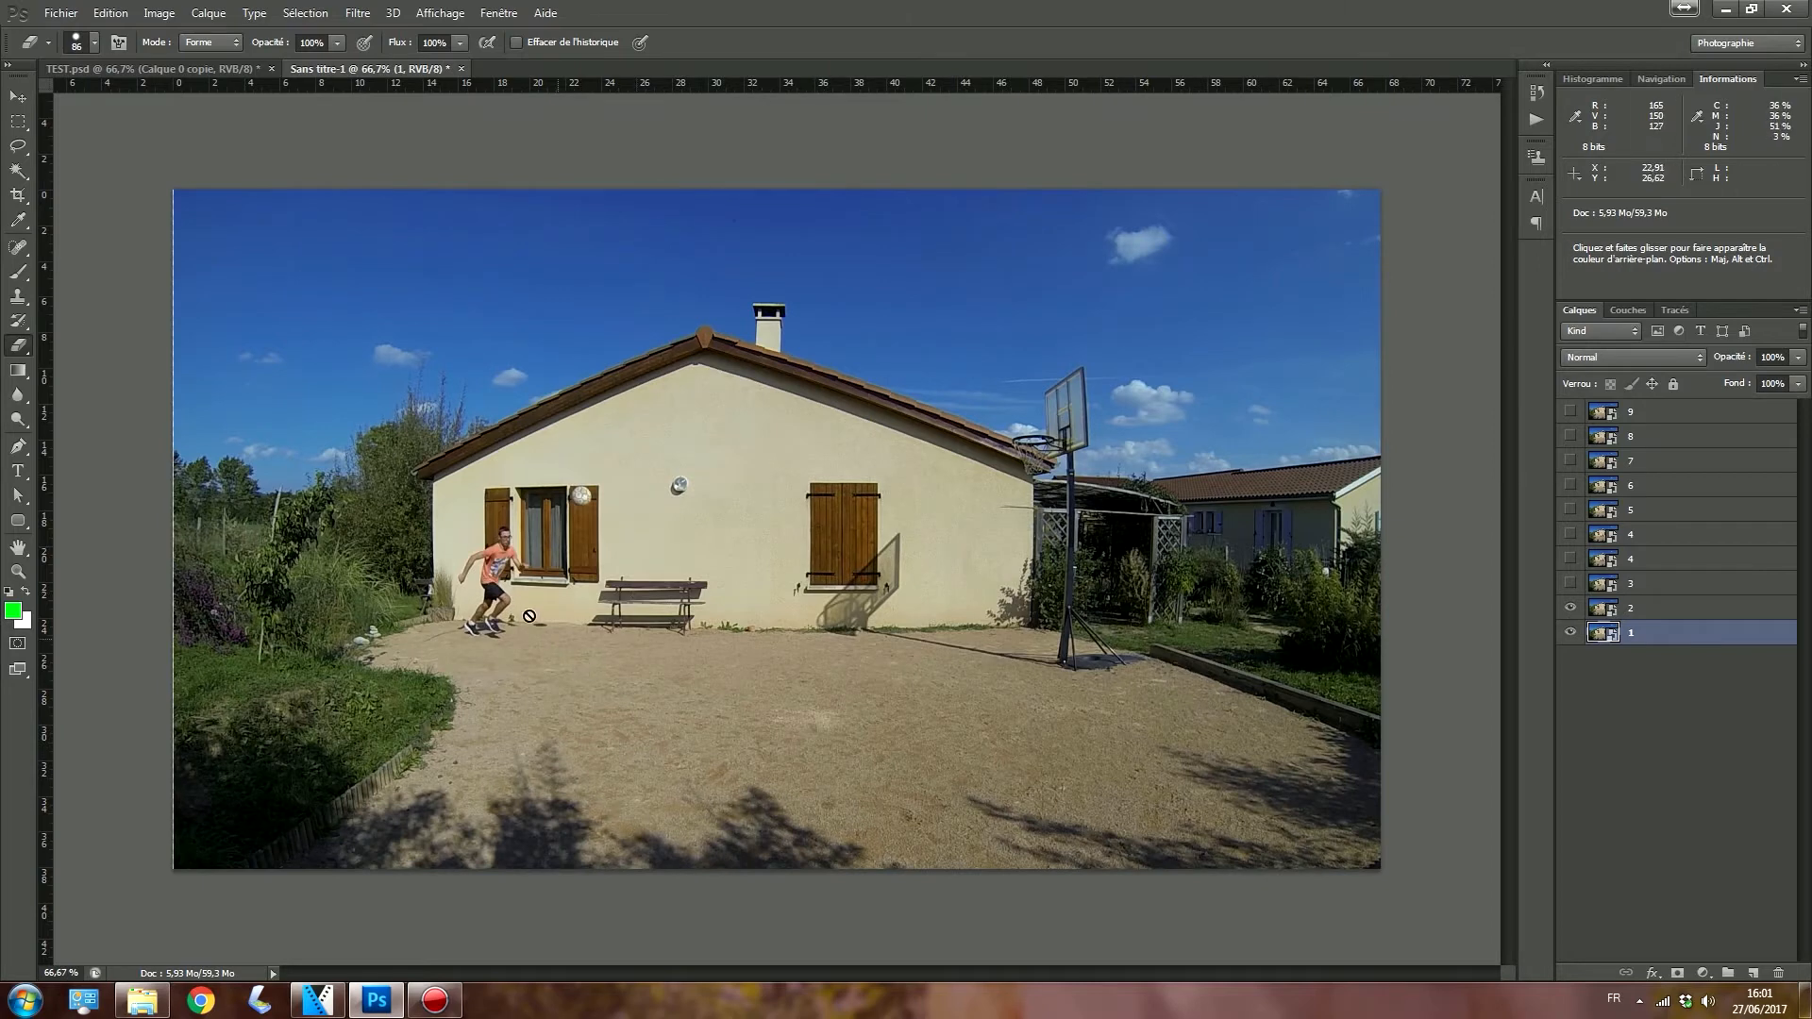
left_click(18, 445)
left_click(17, 349)
left_click(1685, 611)
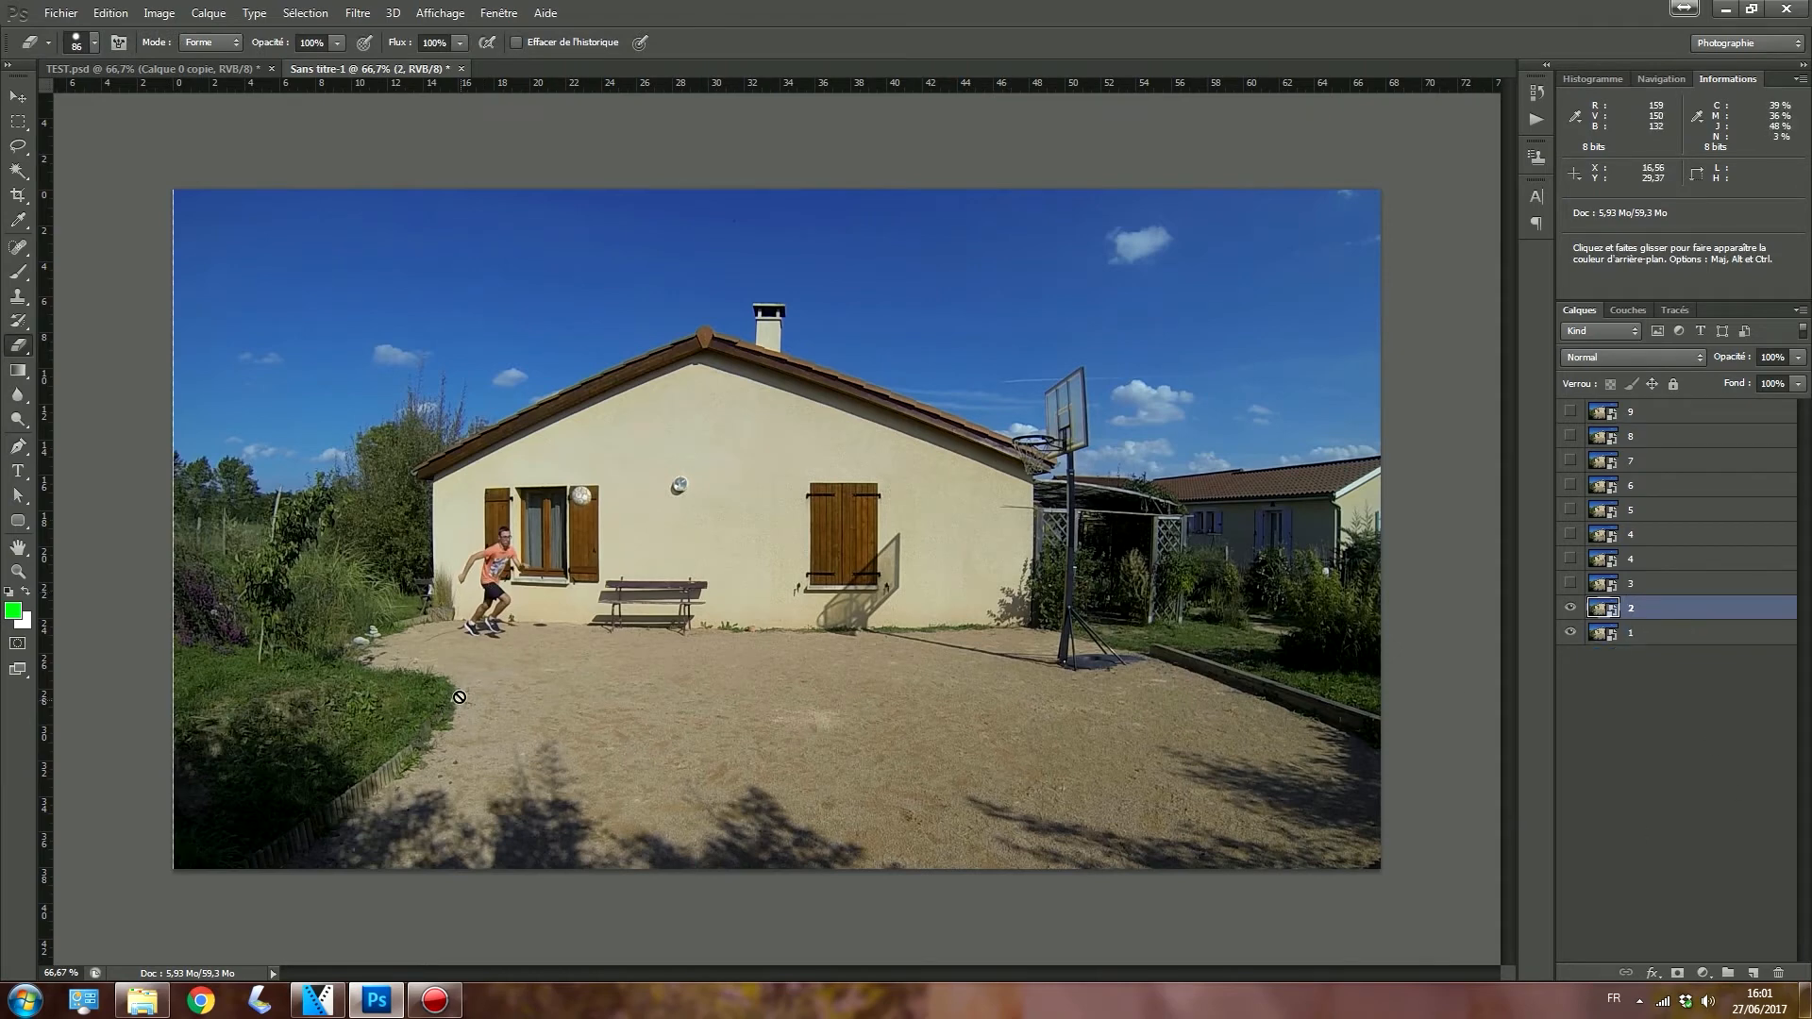
Step: Rasterize layer 2 and erase the area behind its running player until the first player and his ball from layer 1 show through
left_click(417, 542)
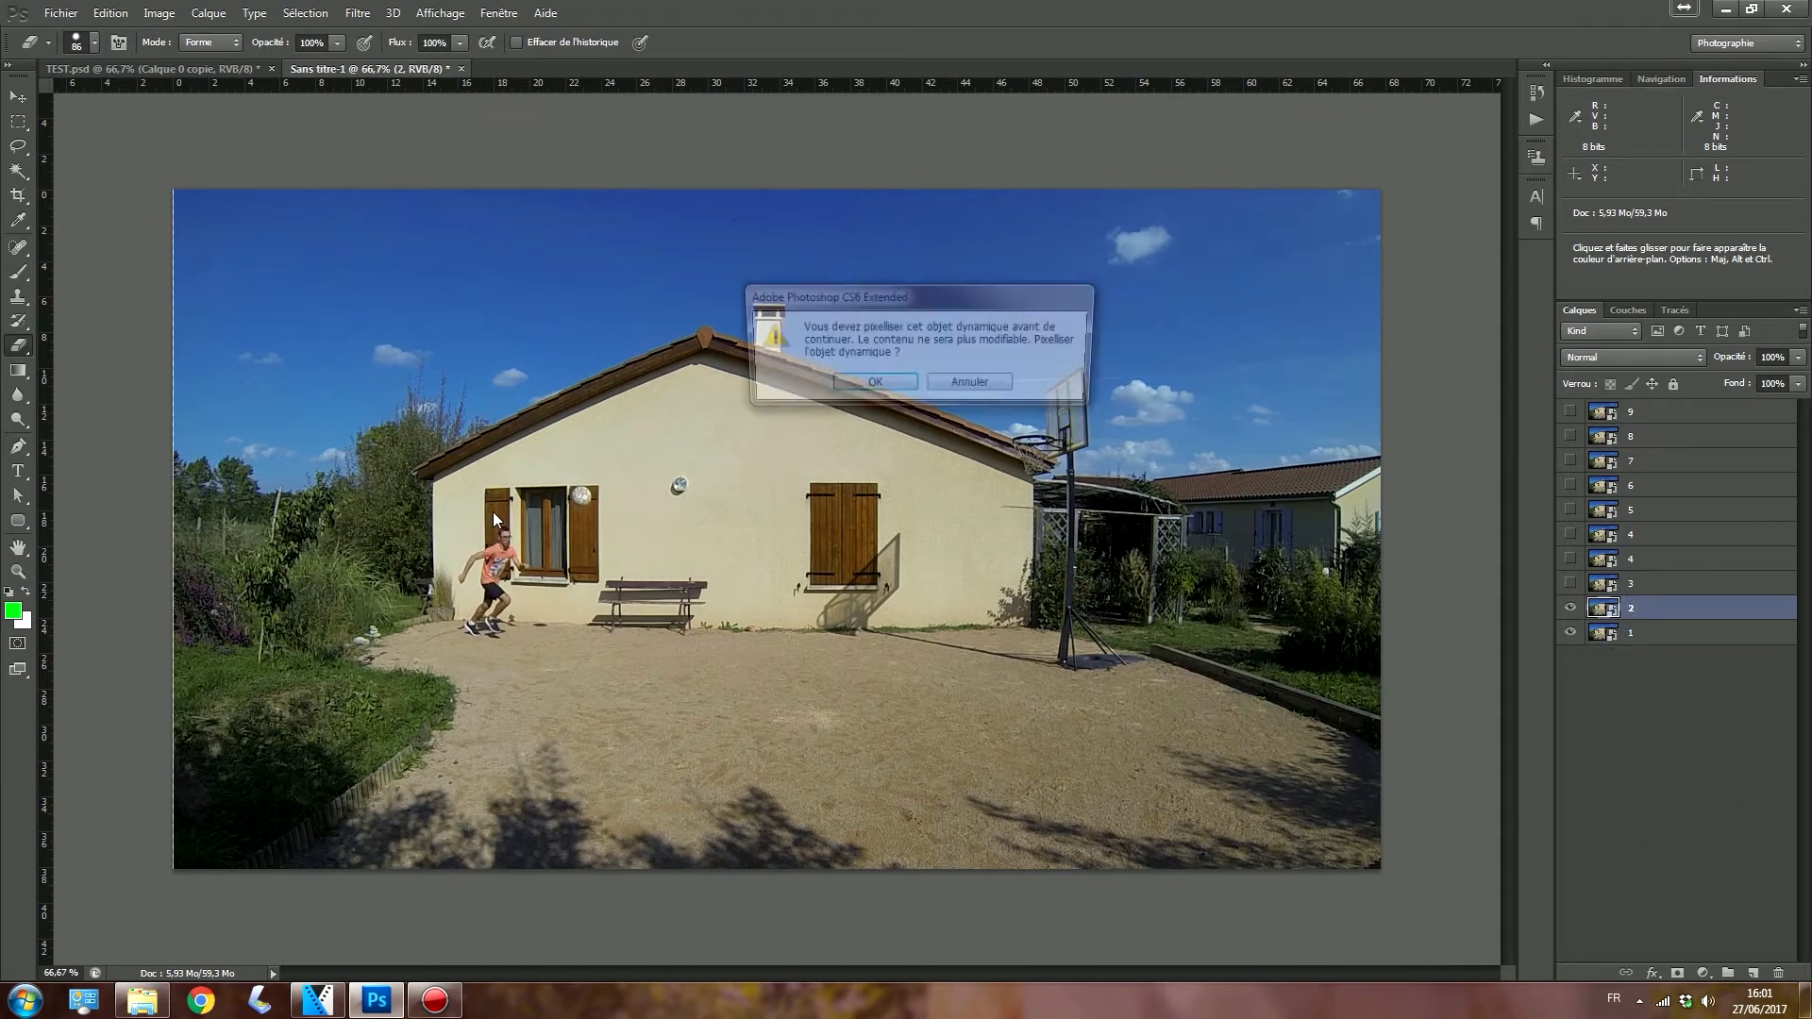
left_click(878, 385)
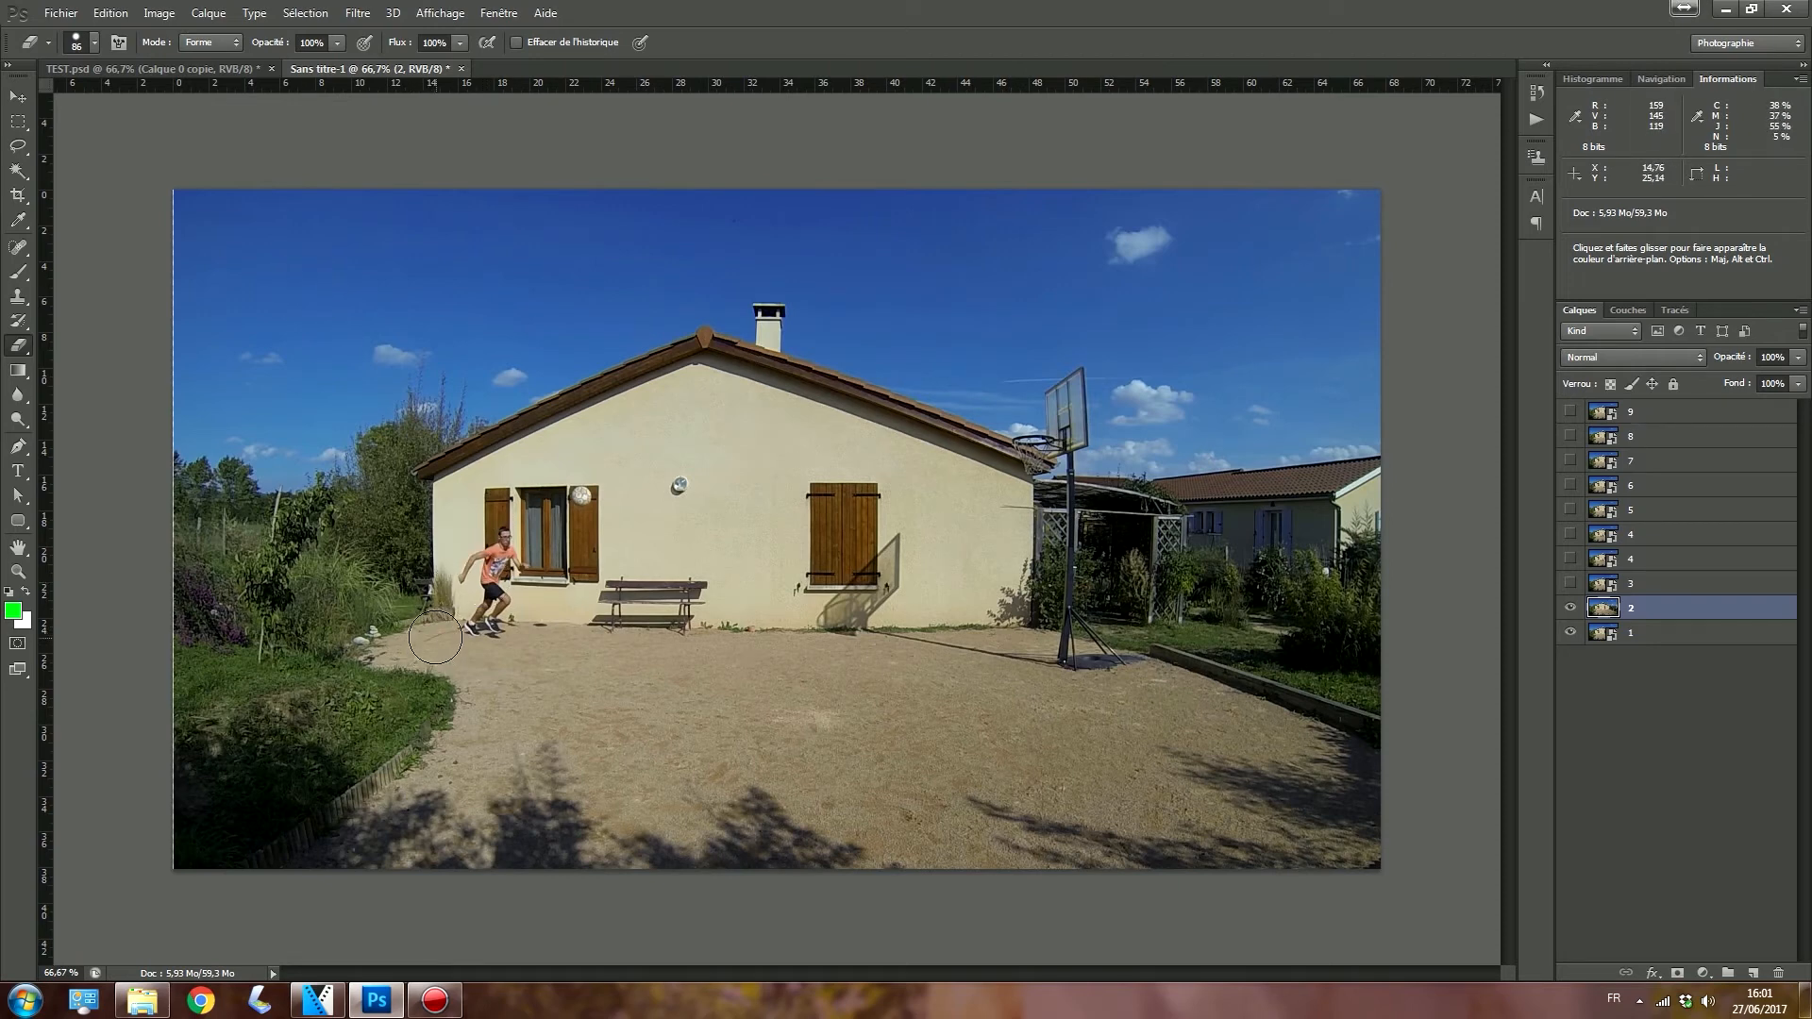
key("ctrl+plus")
key("ctrl+plus")
key("ctrl+plus")
left_click_drag(437, 628, 806, 468)
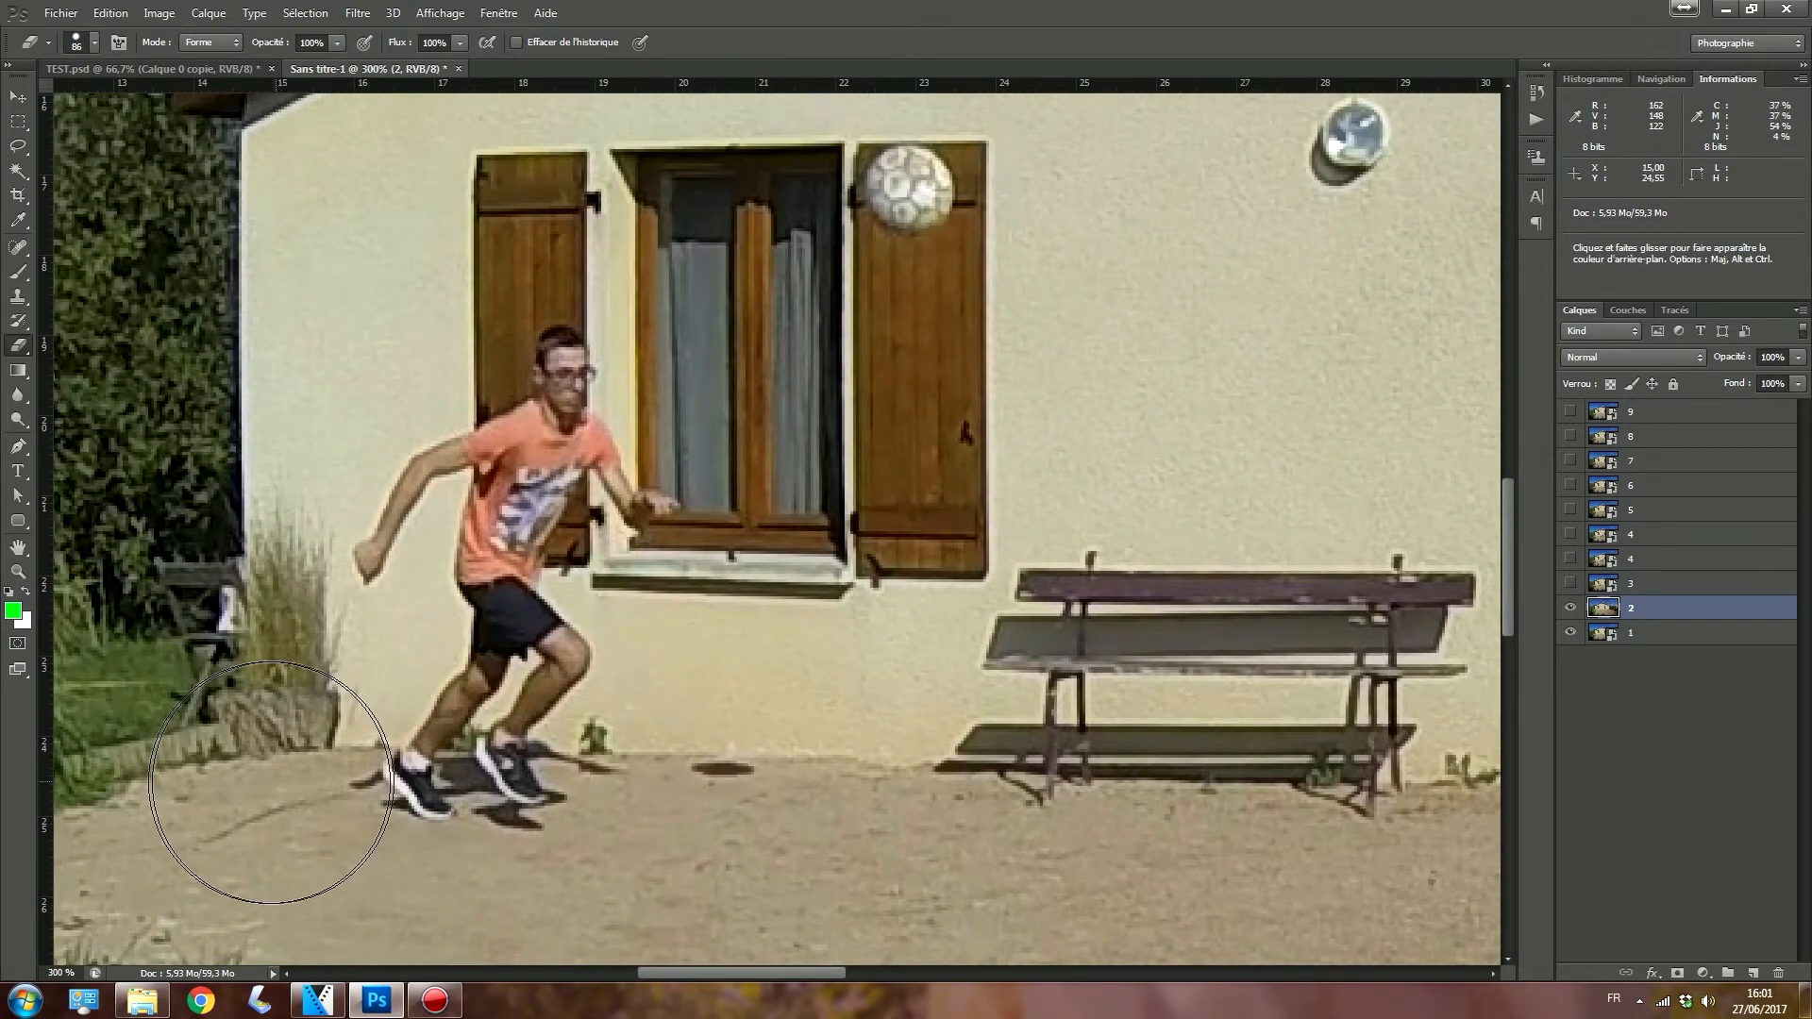
mouse_move(270, 784)
left_mouse_down()
mouse_move(247, 830)
mouse_move(194, 582)
mouse_move(248, 363)
mouse_move(295, 311)
mouse_move(295, 360)
left_mouse_up()
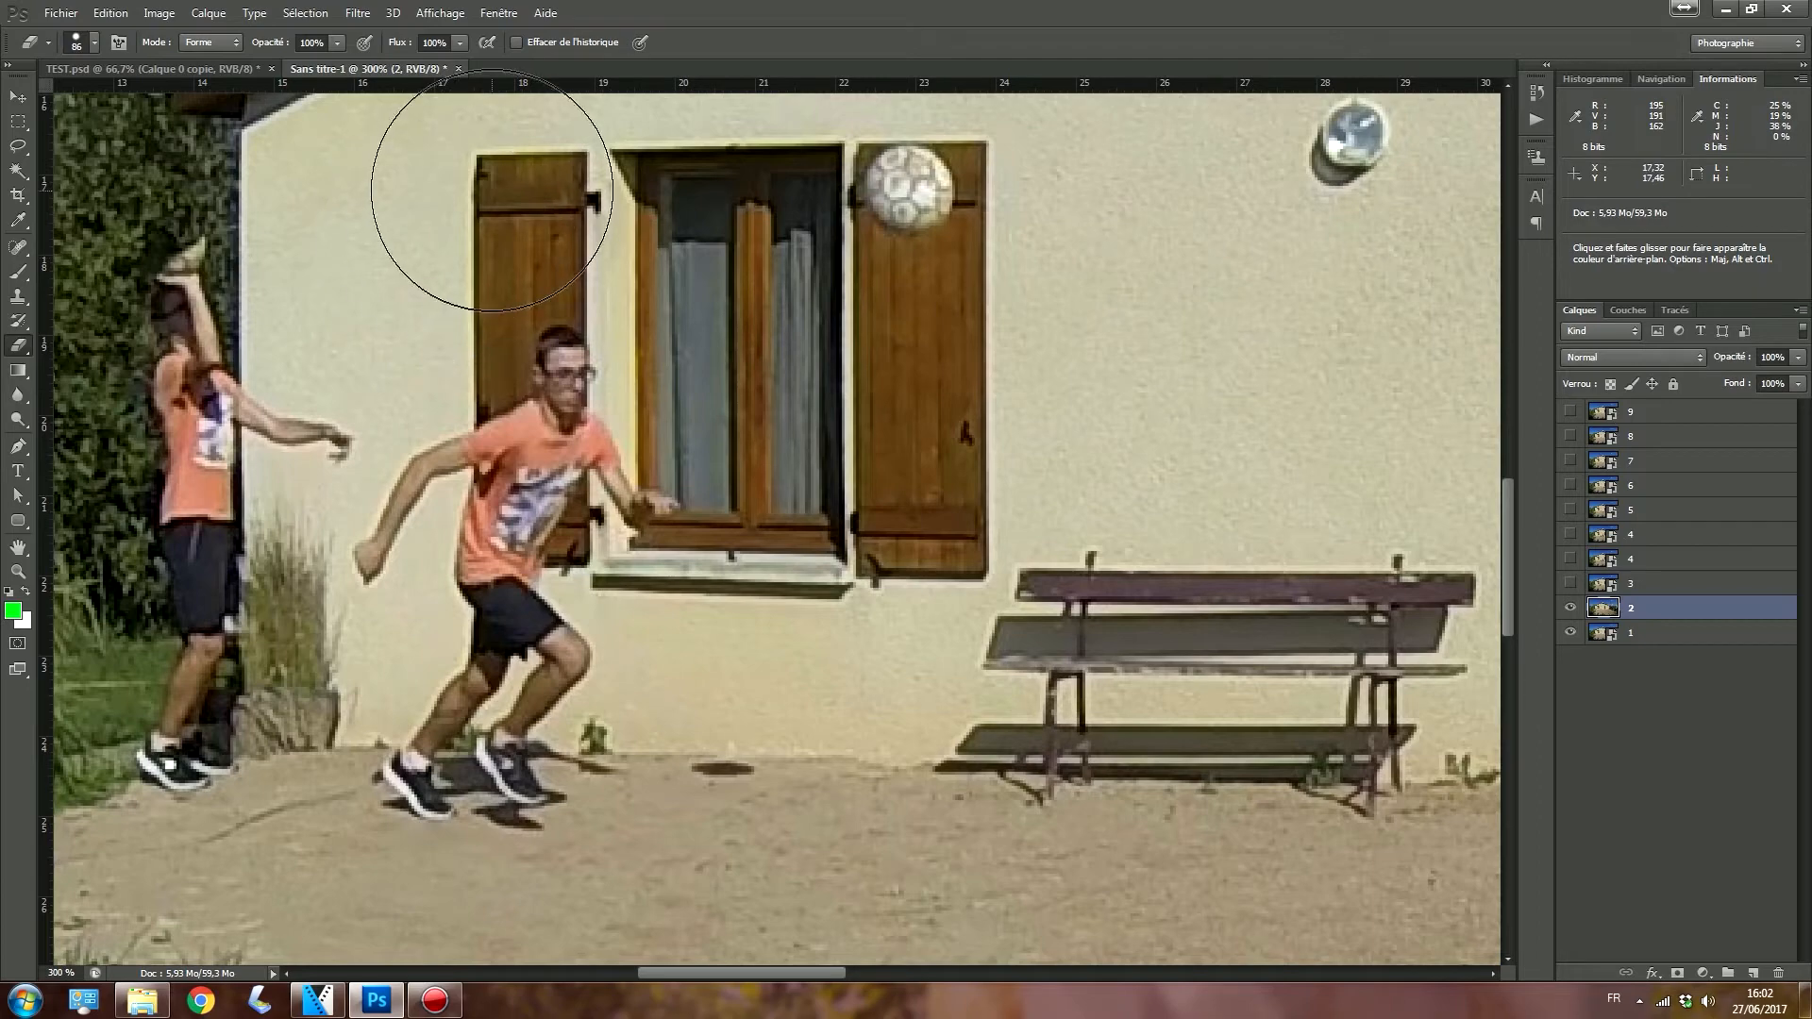
left_click_drag(492, 190, 242, 243)
scroll(303, 255, "down", 2)
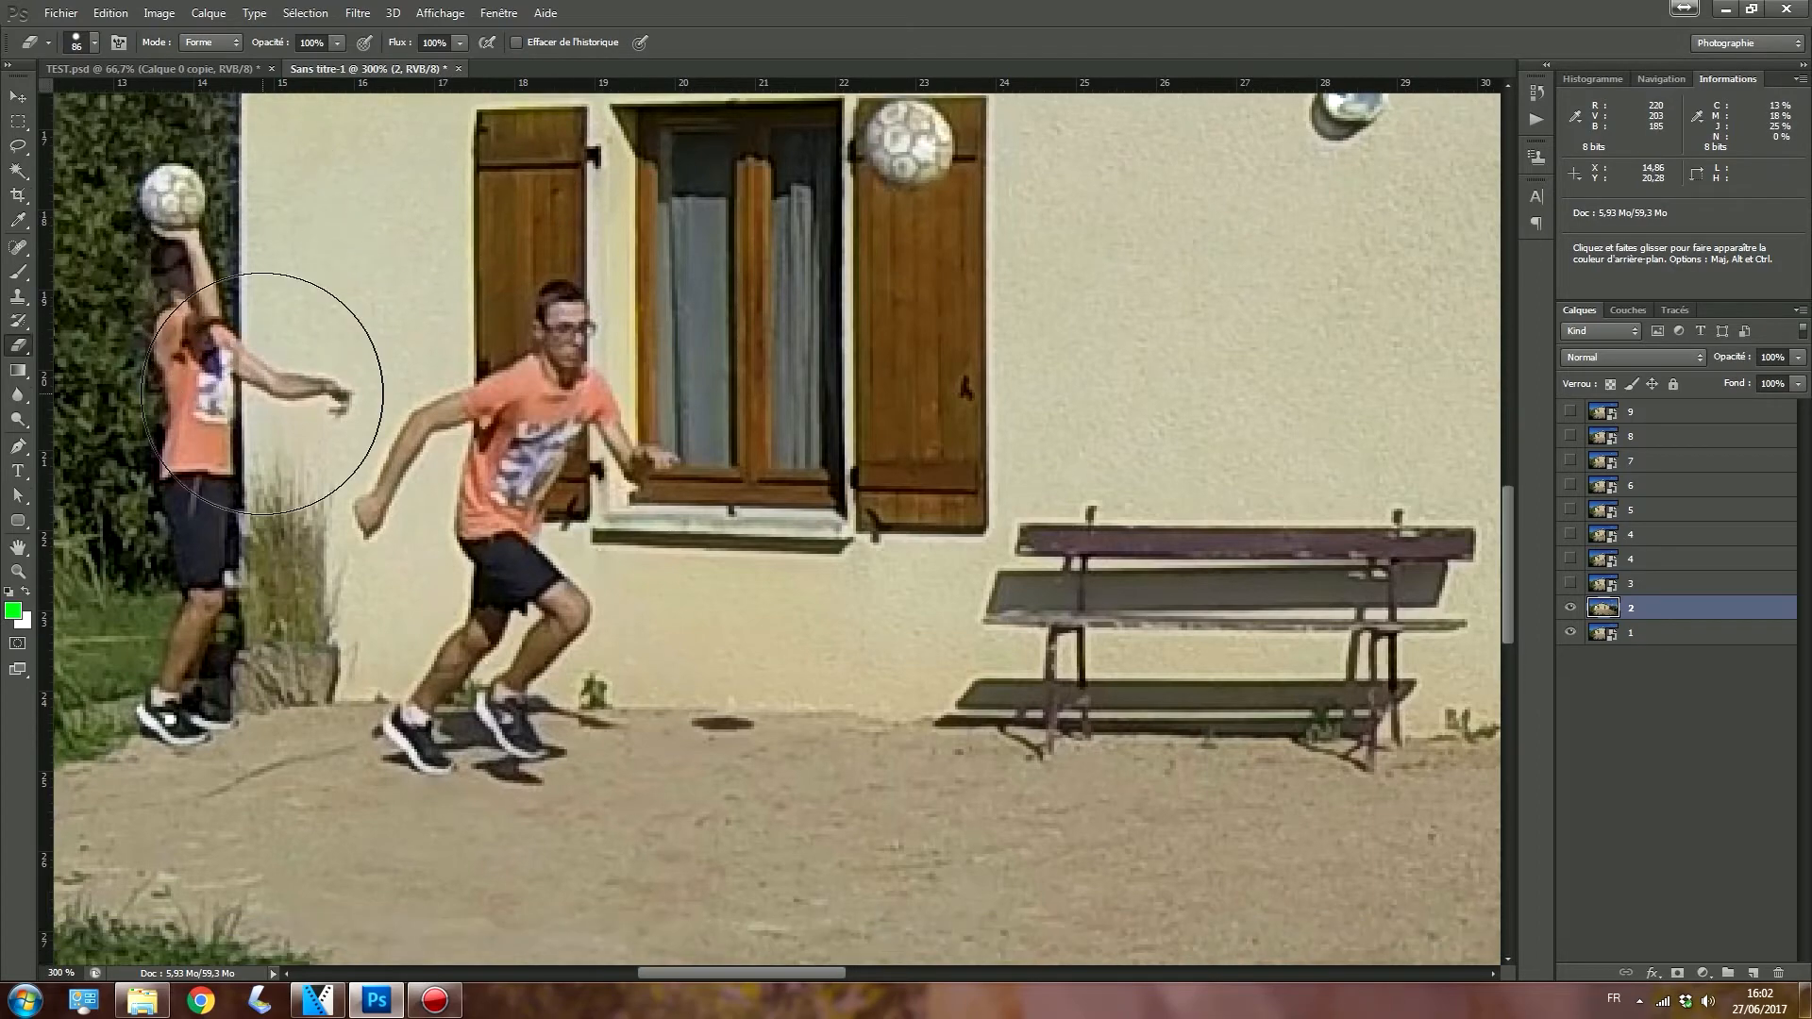
key("ctrl+minus")
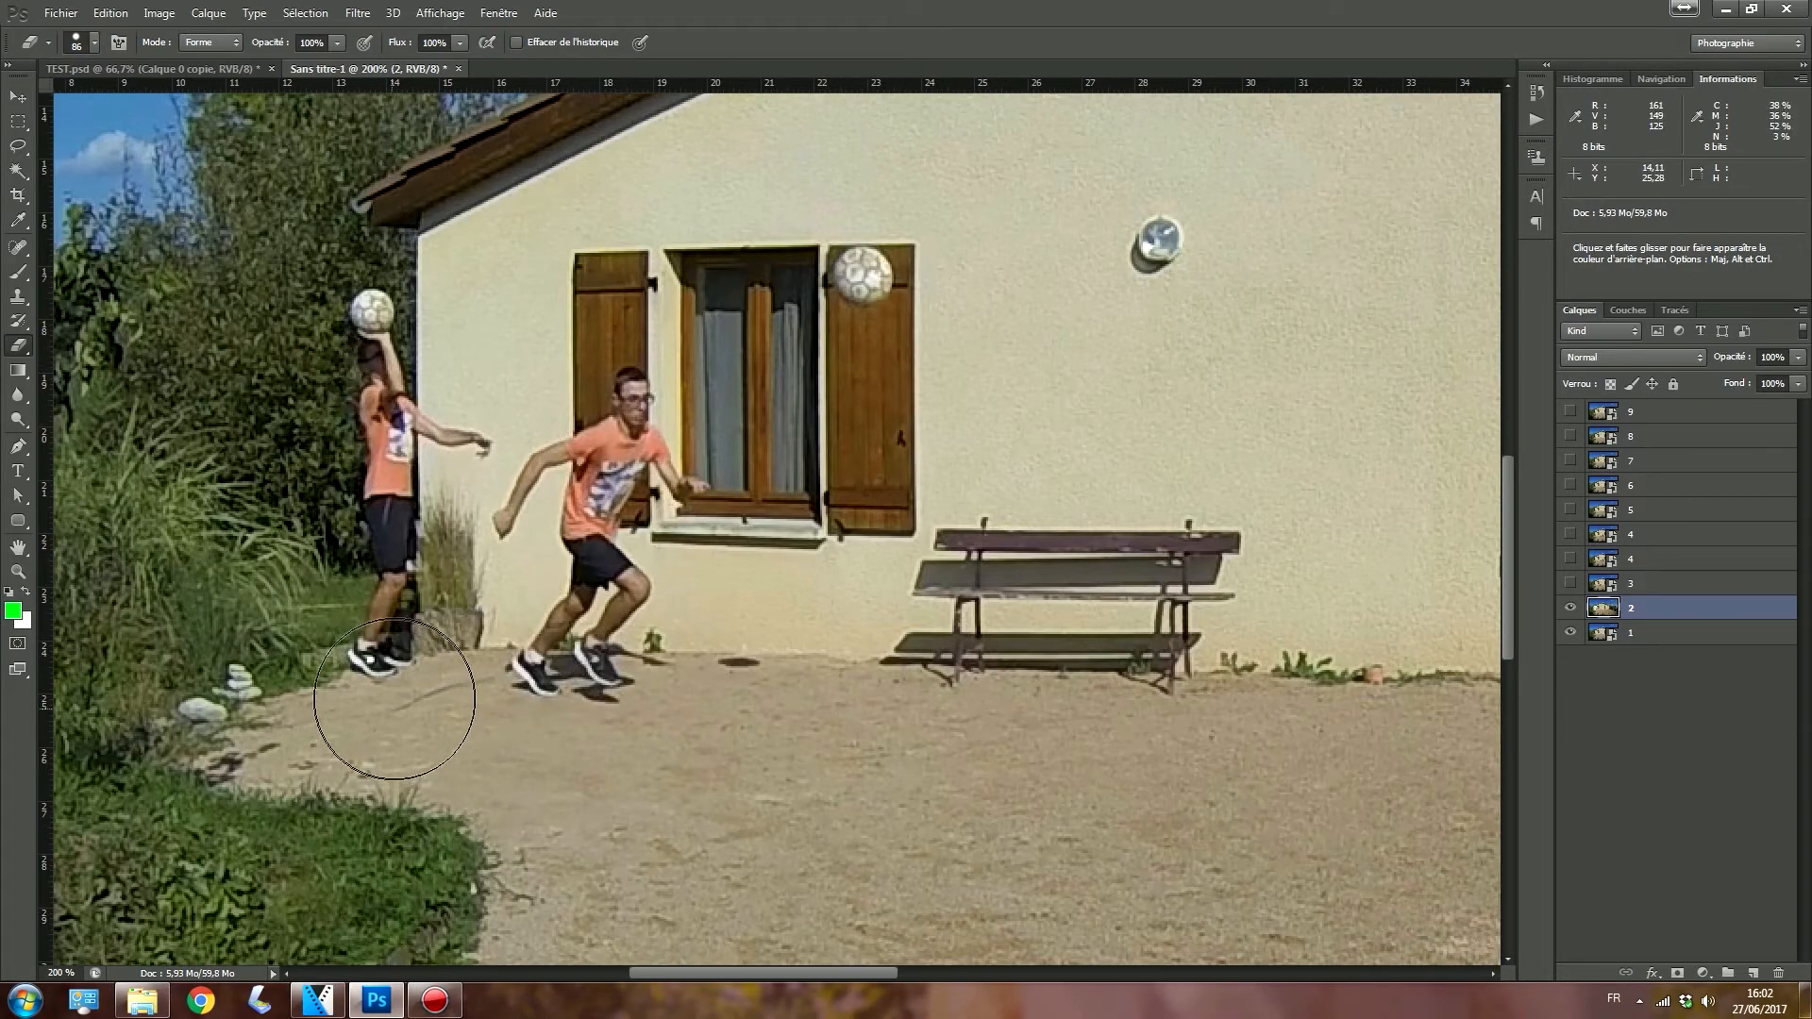
key("ctrl+minus")
key("ctrl+minus")
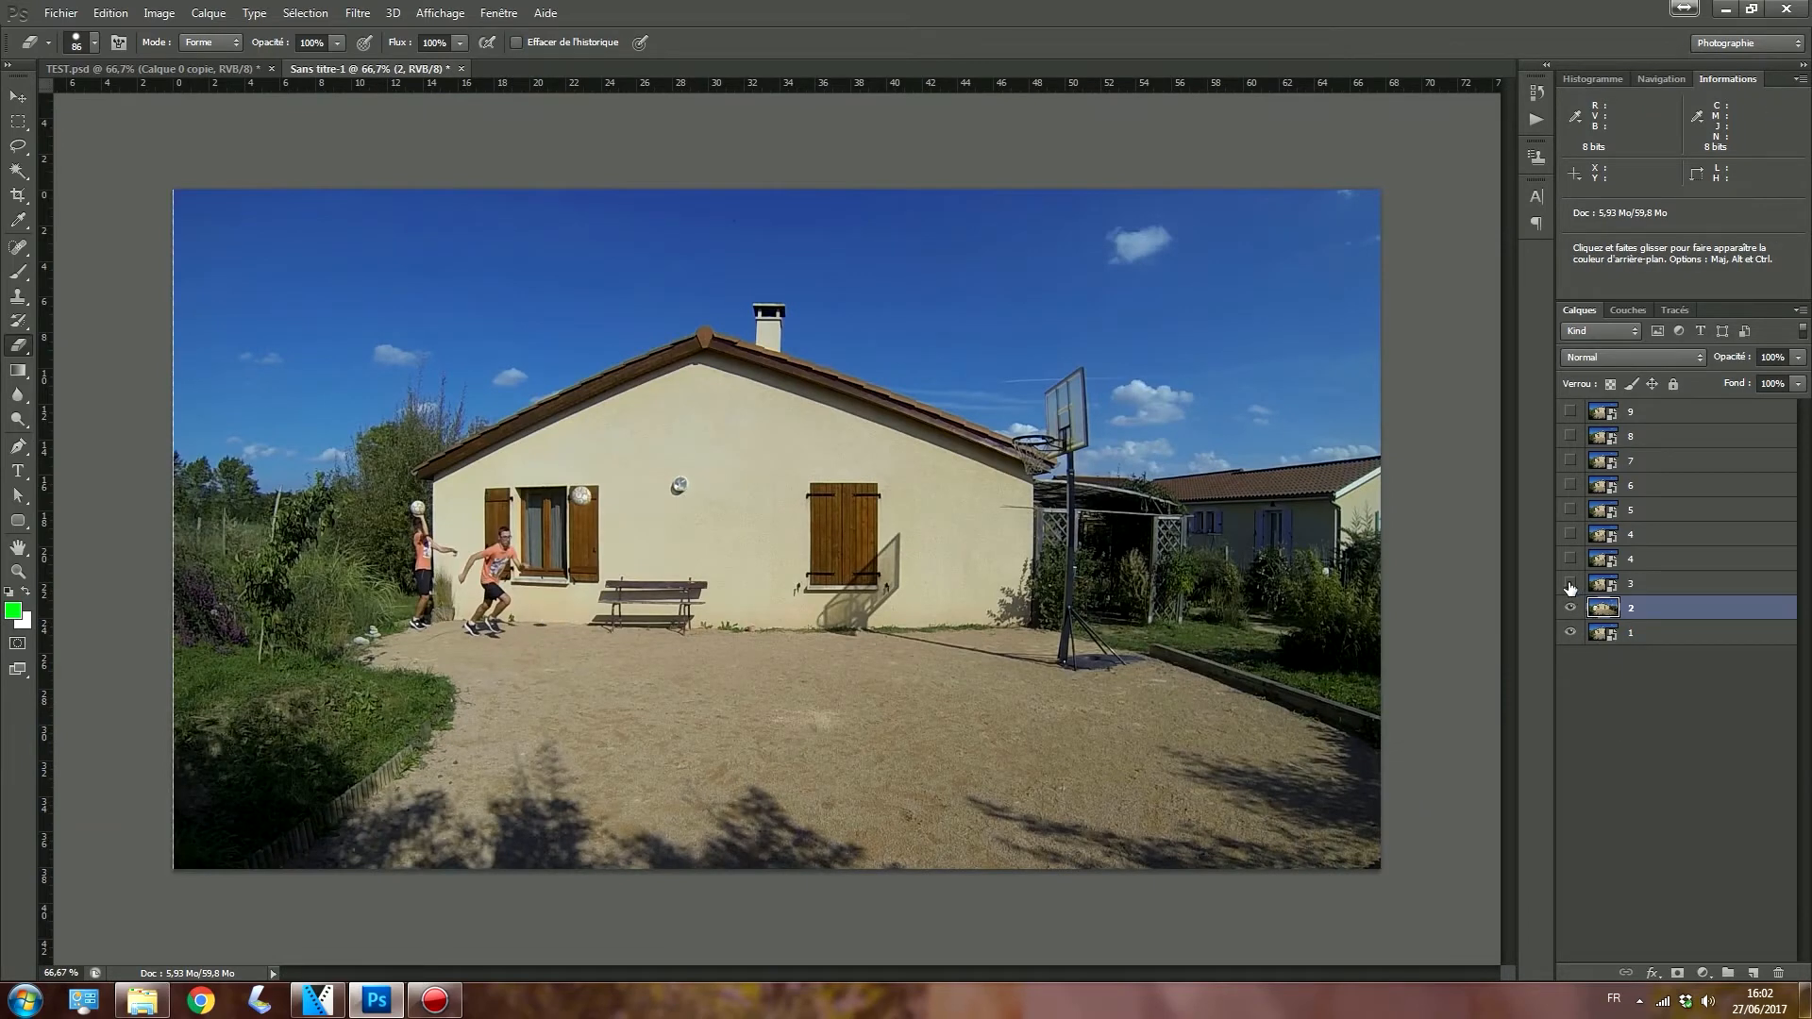
Step: Show and rasterize layer 3, and erase it where the first two players and the ball over the shutter lie beneath
left_click(1569, 585)
left_click(1674, 590)
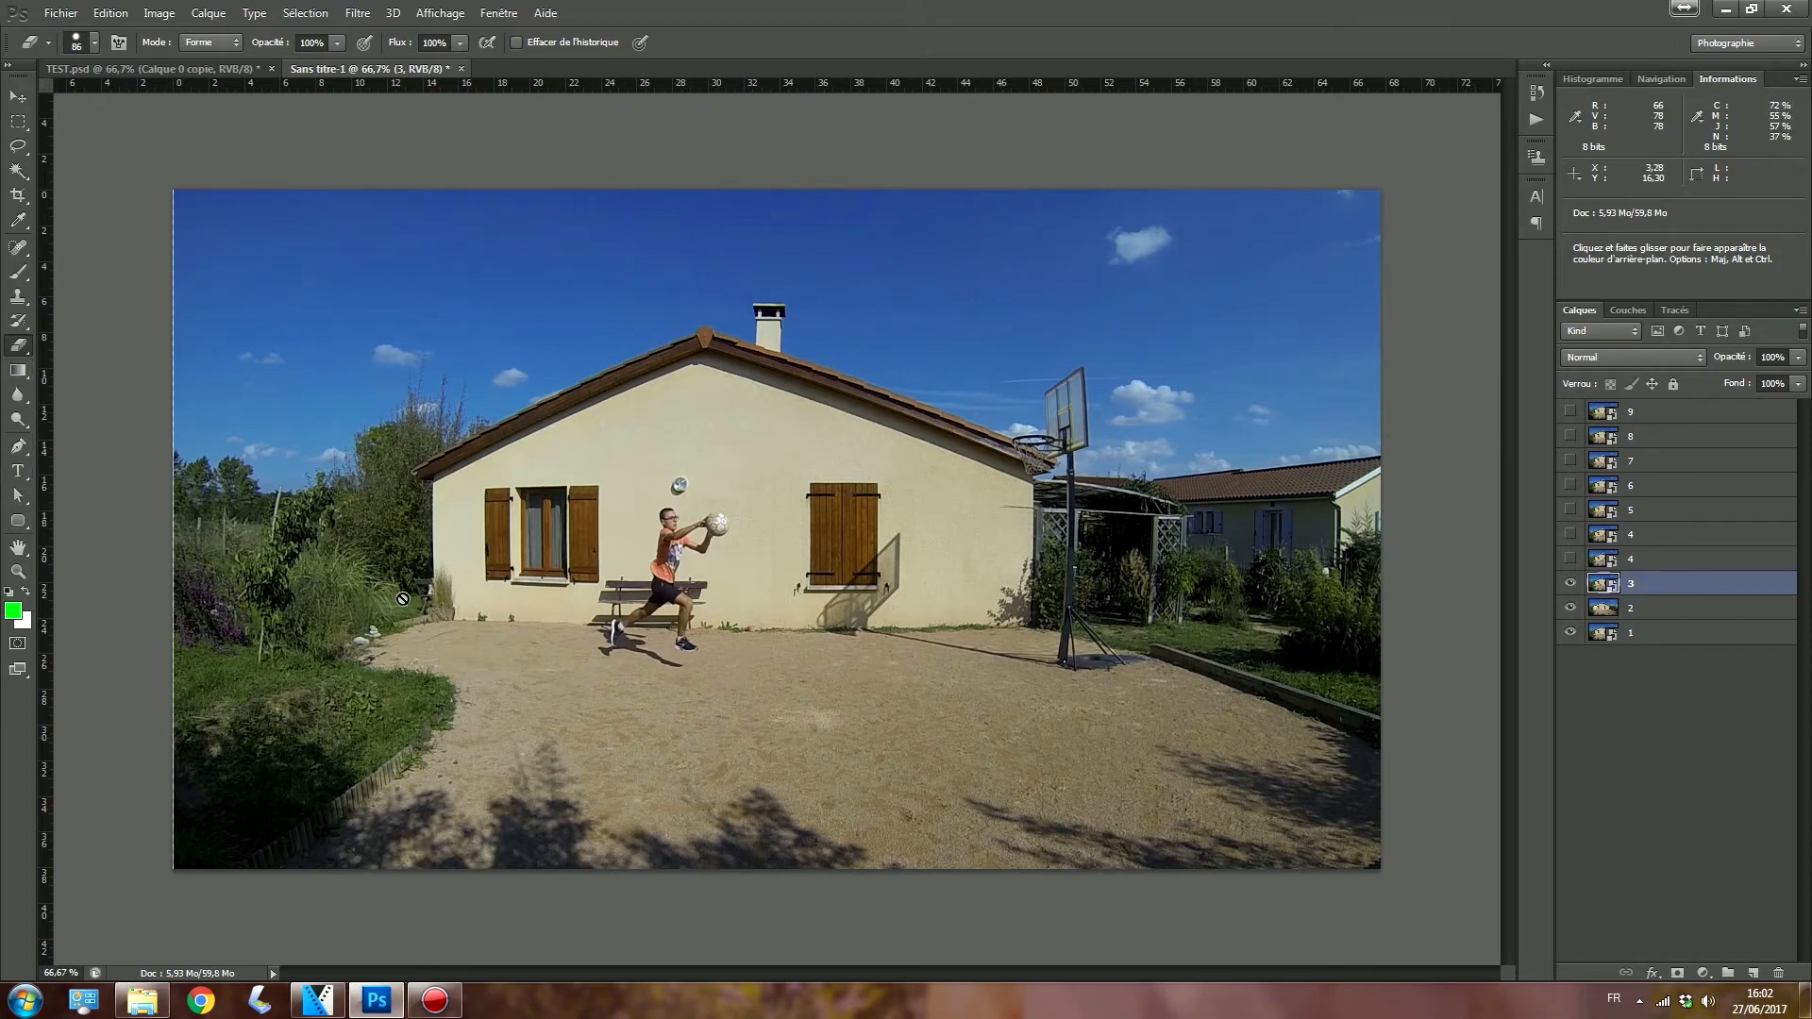
left_click(402, 598)
key("Return")
mouse_move(510, 516)
left_mouse_down()
mouse_move(418, 503)
mouse_move(484, 503)
mouse_move(514, 450)
mouse_move(582, 492)
left_mouse_up()
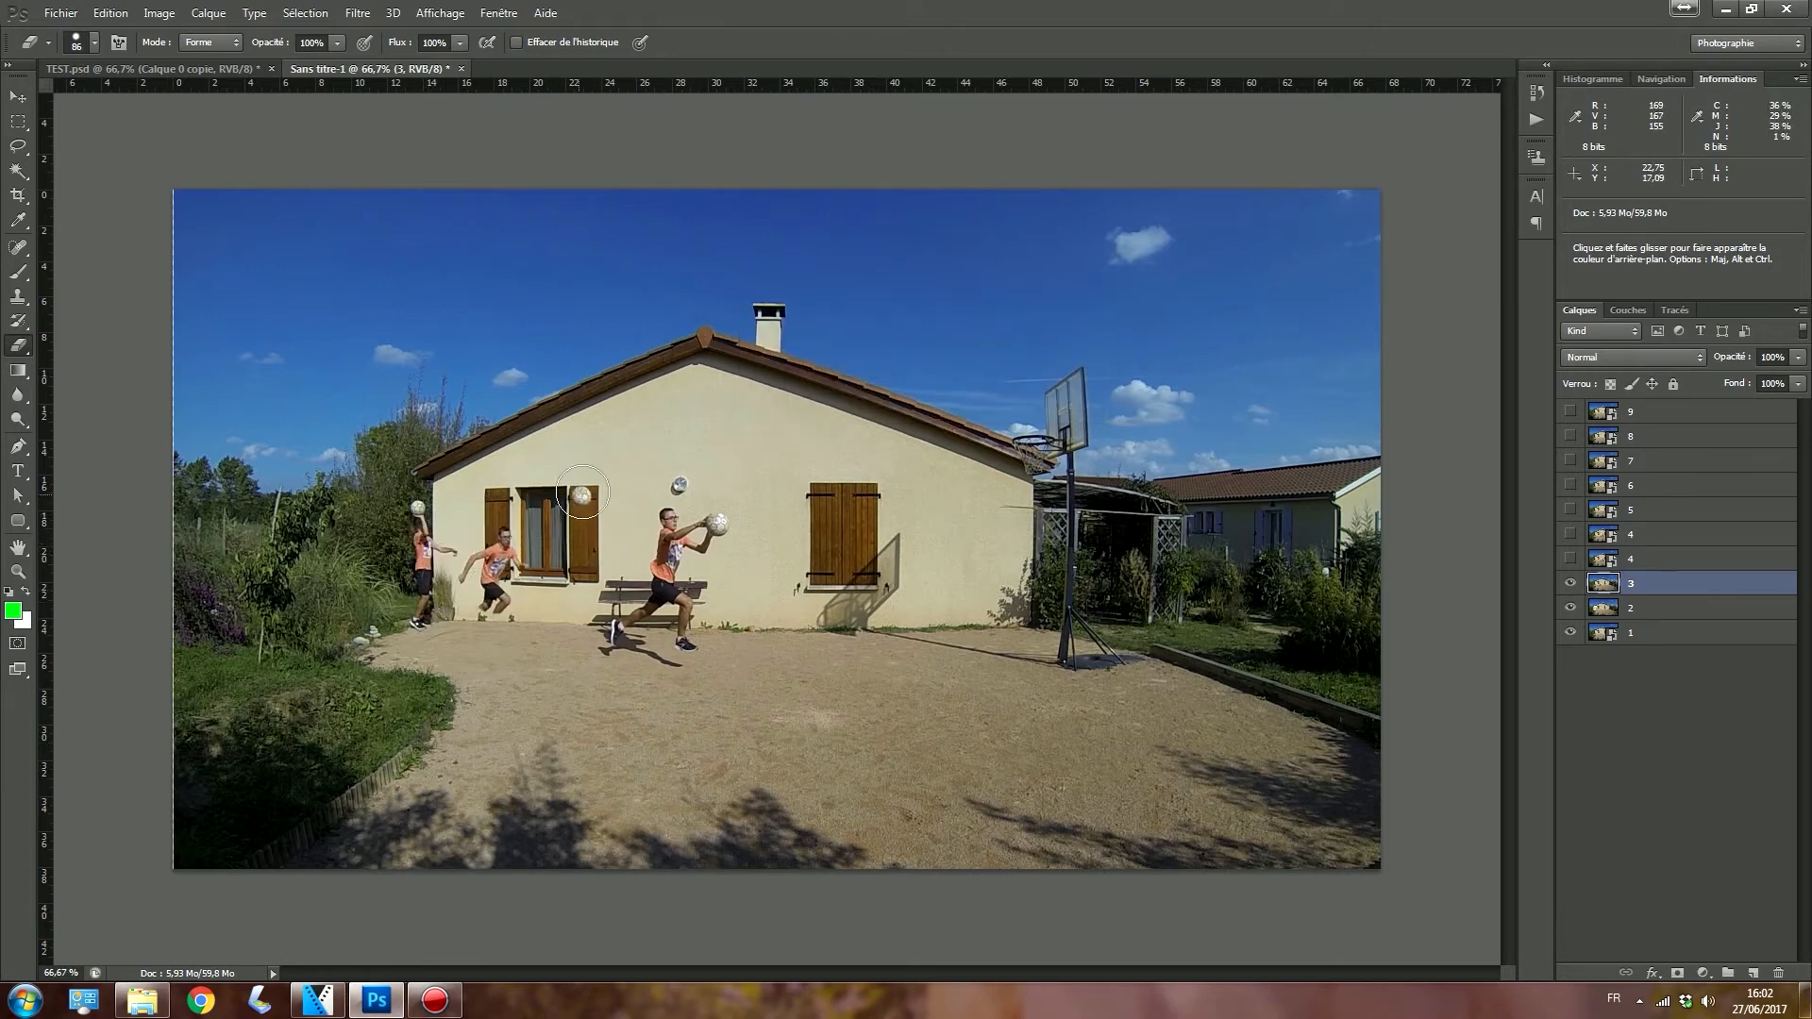
left_click_drag(527, 615, 409, 617)
Step: Show and rasterize the lower layer 4, and erase it over the three earlier player positions and their balls
left_click(1632, 559)
left_click(1571, 559)
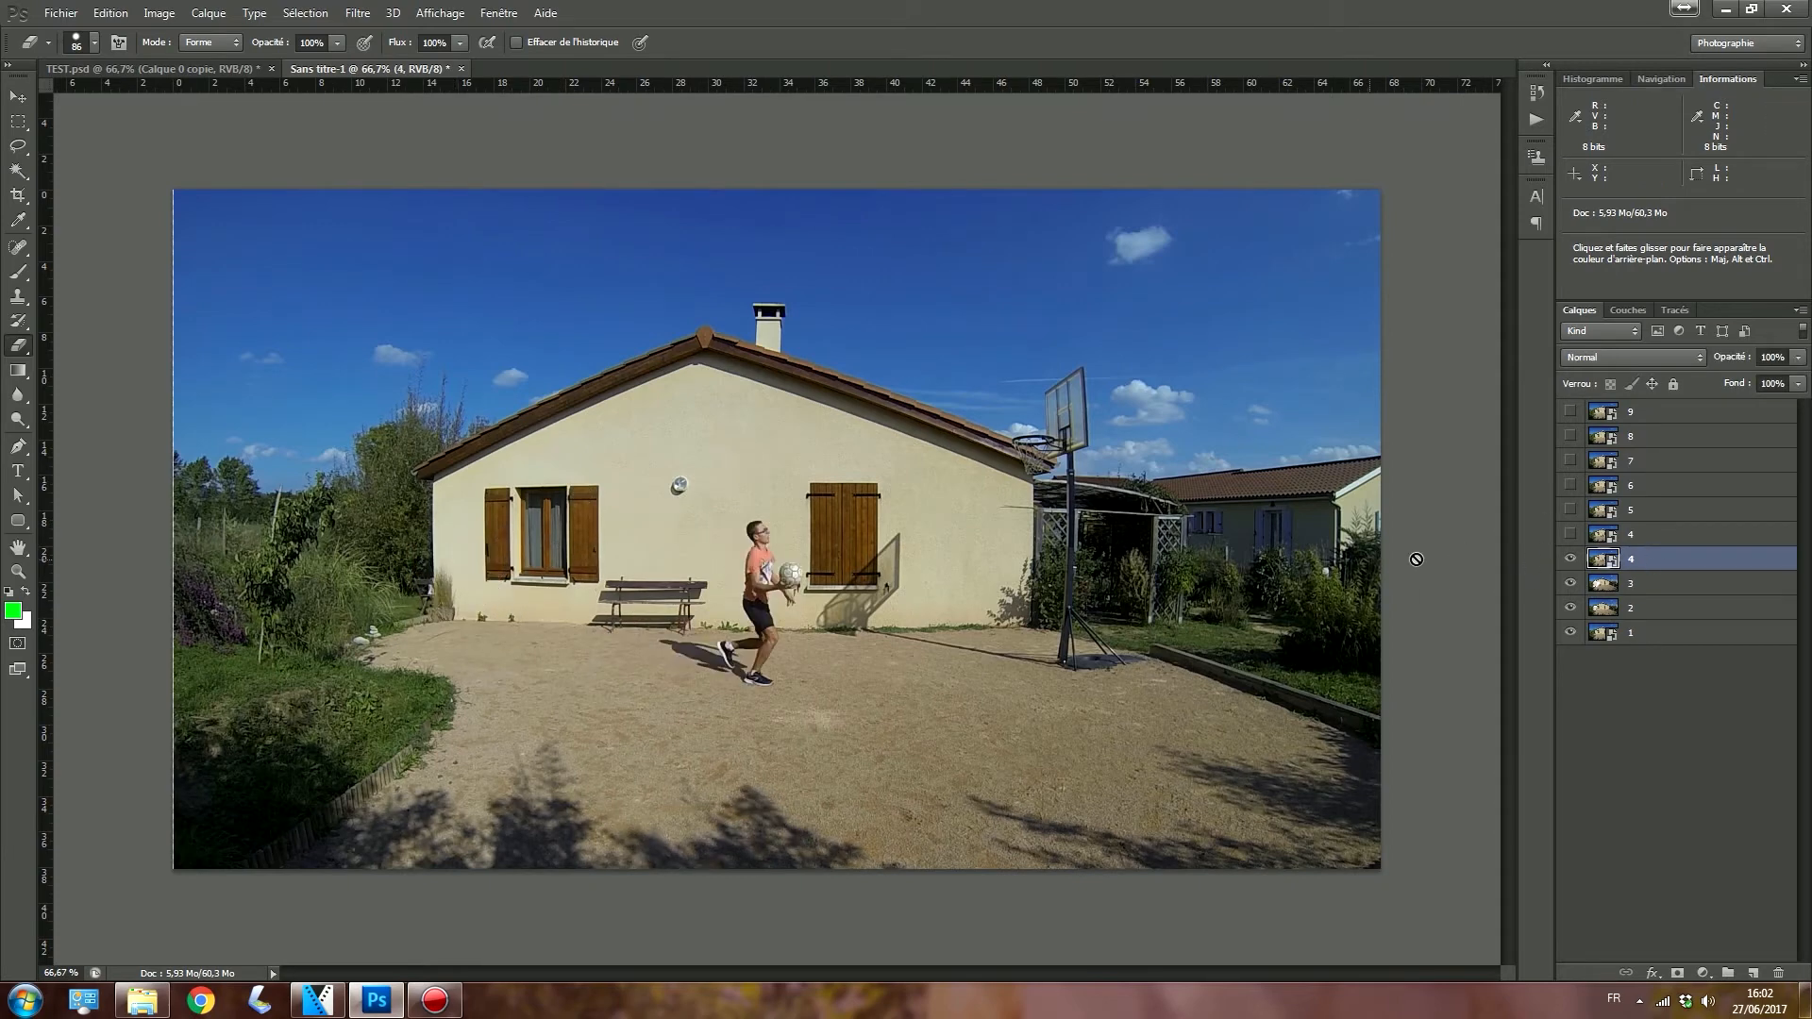
left_click(666, 639)
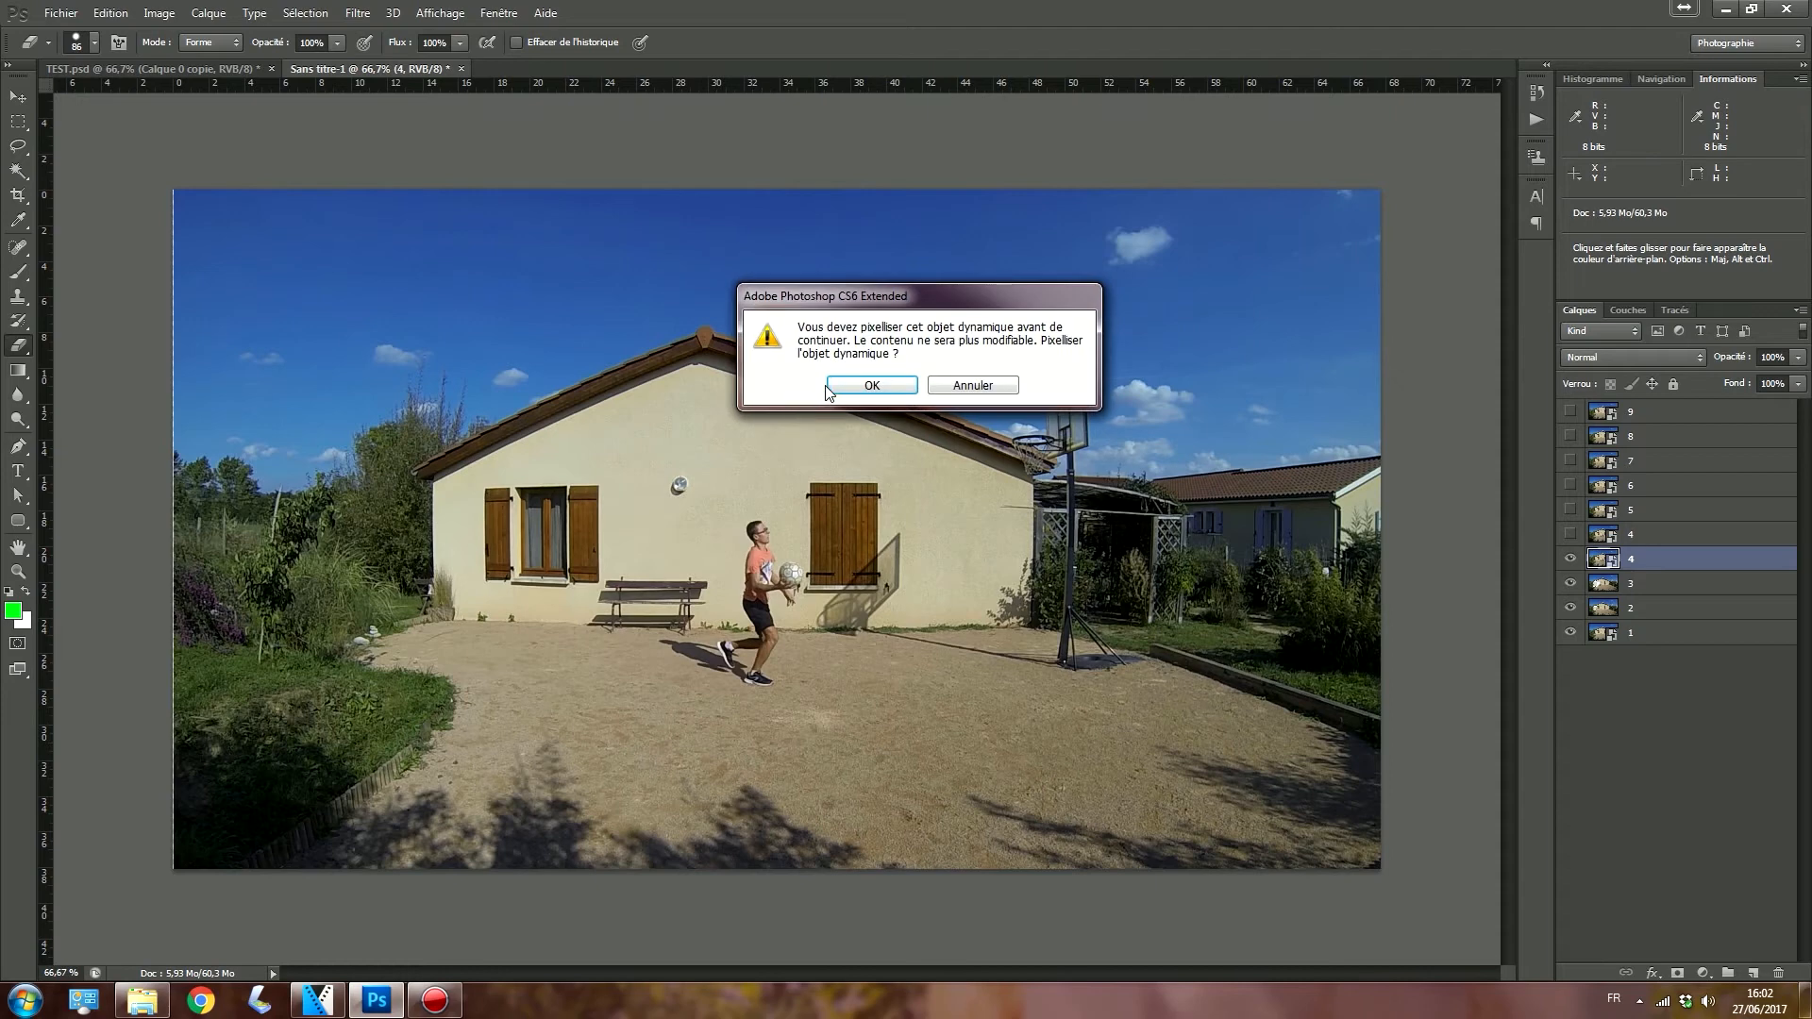
left_click(871, 385)
mouse_move(672, 527)
left_mouse_down()
mouse_move(563, 660)
mouse_move(657, 582)
mouse_move(660, 550)
mouse_move(713, 491)
mouse_move(657, 651)
mouse_move(678, 649)
mouse_move(652, 653)
mouse_move(605, 617)
mouse_move(578, 632)
mouse_move(596, 499)
mouse_move(560, 599)
mouse_move(601, 572)
mouse_move(575, 475)
mouse_move(513, 523)
mouse_move(426, 517)
left_mouse_up()
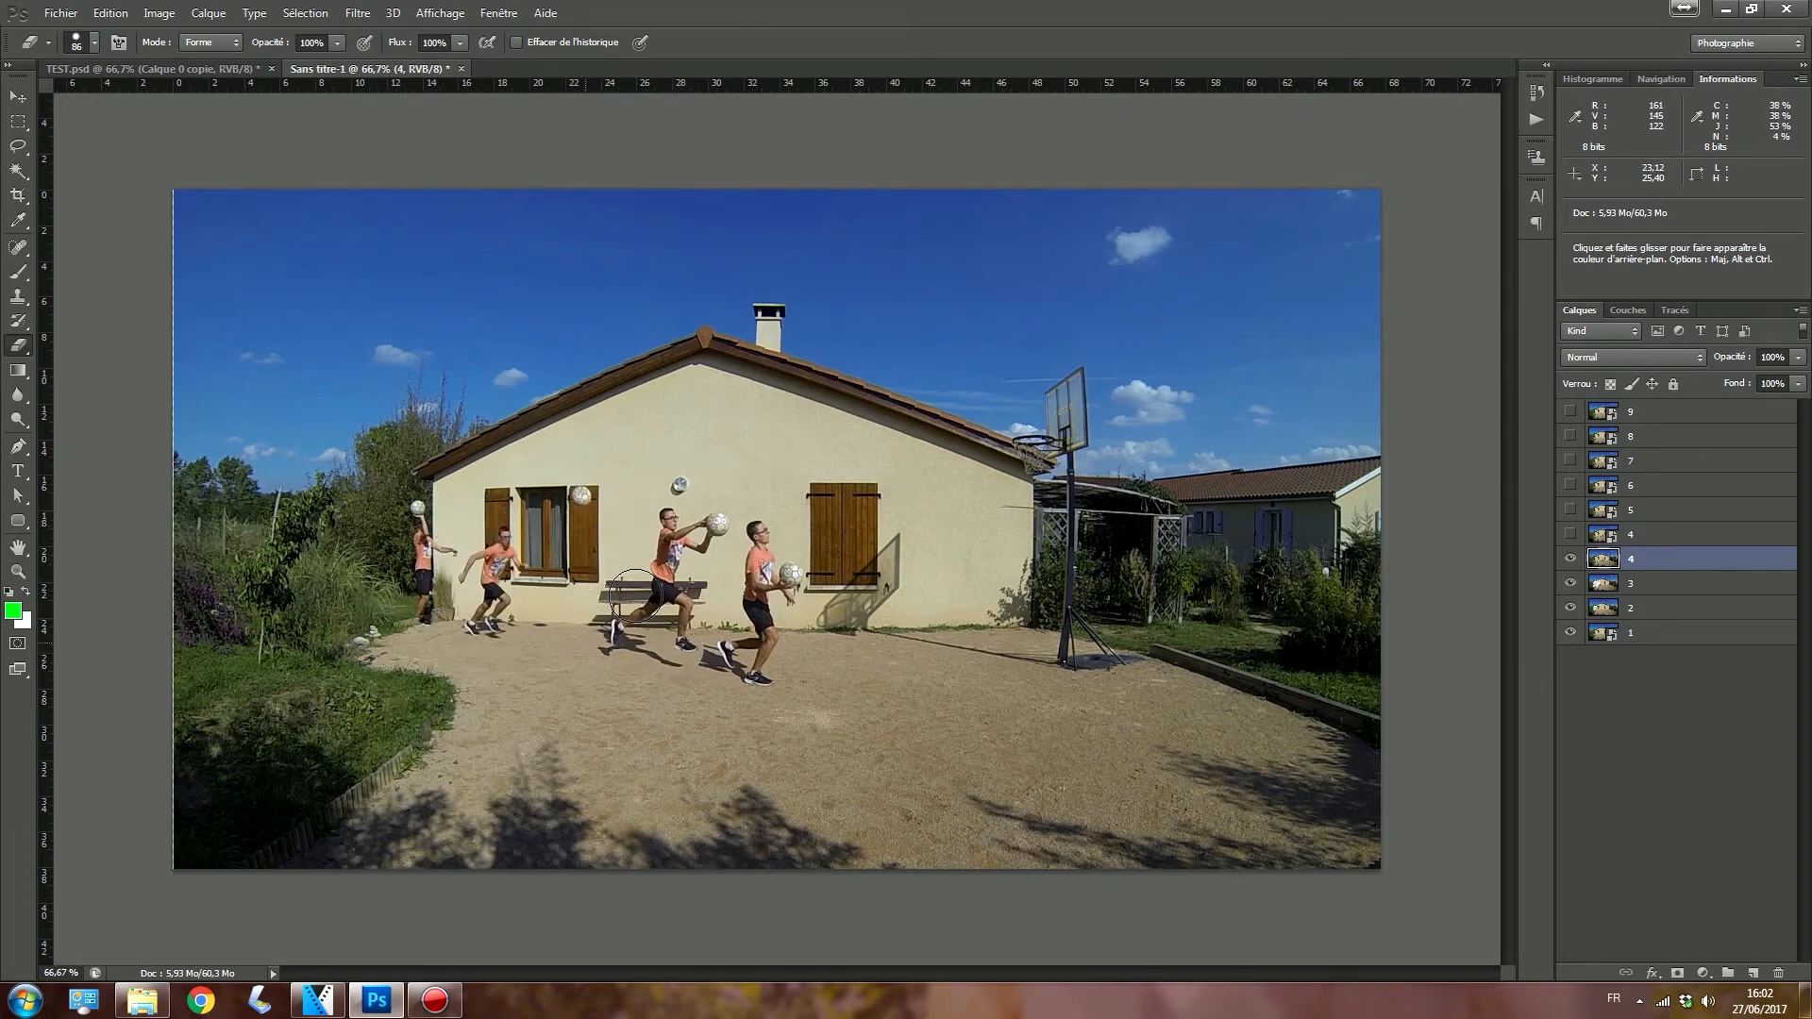
mouse_move(669, 639)
left_mouse_down()
mouse_move(692, 682)
mouse_move(737, 667)
mouse_move(764, 694)
left_mouse_up()
Step: Switch to the TEST.psd document, show its cut-out player layers without the background, and hide them again
left_click(200, 69)
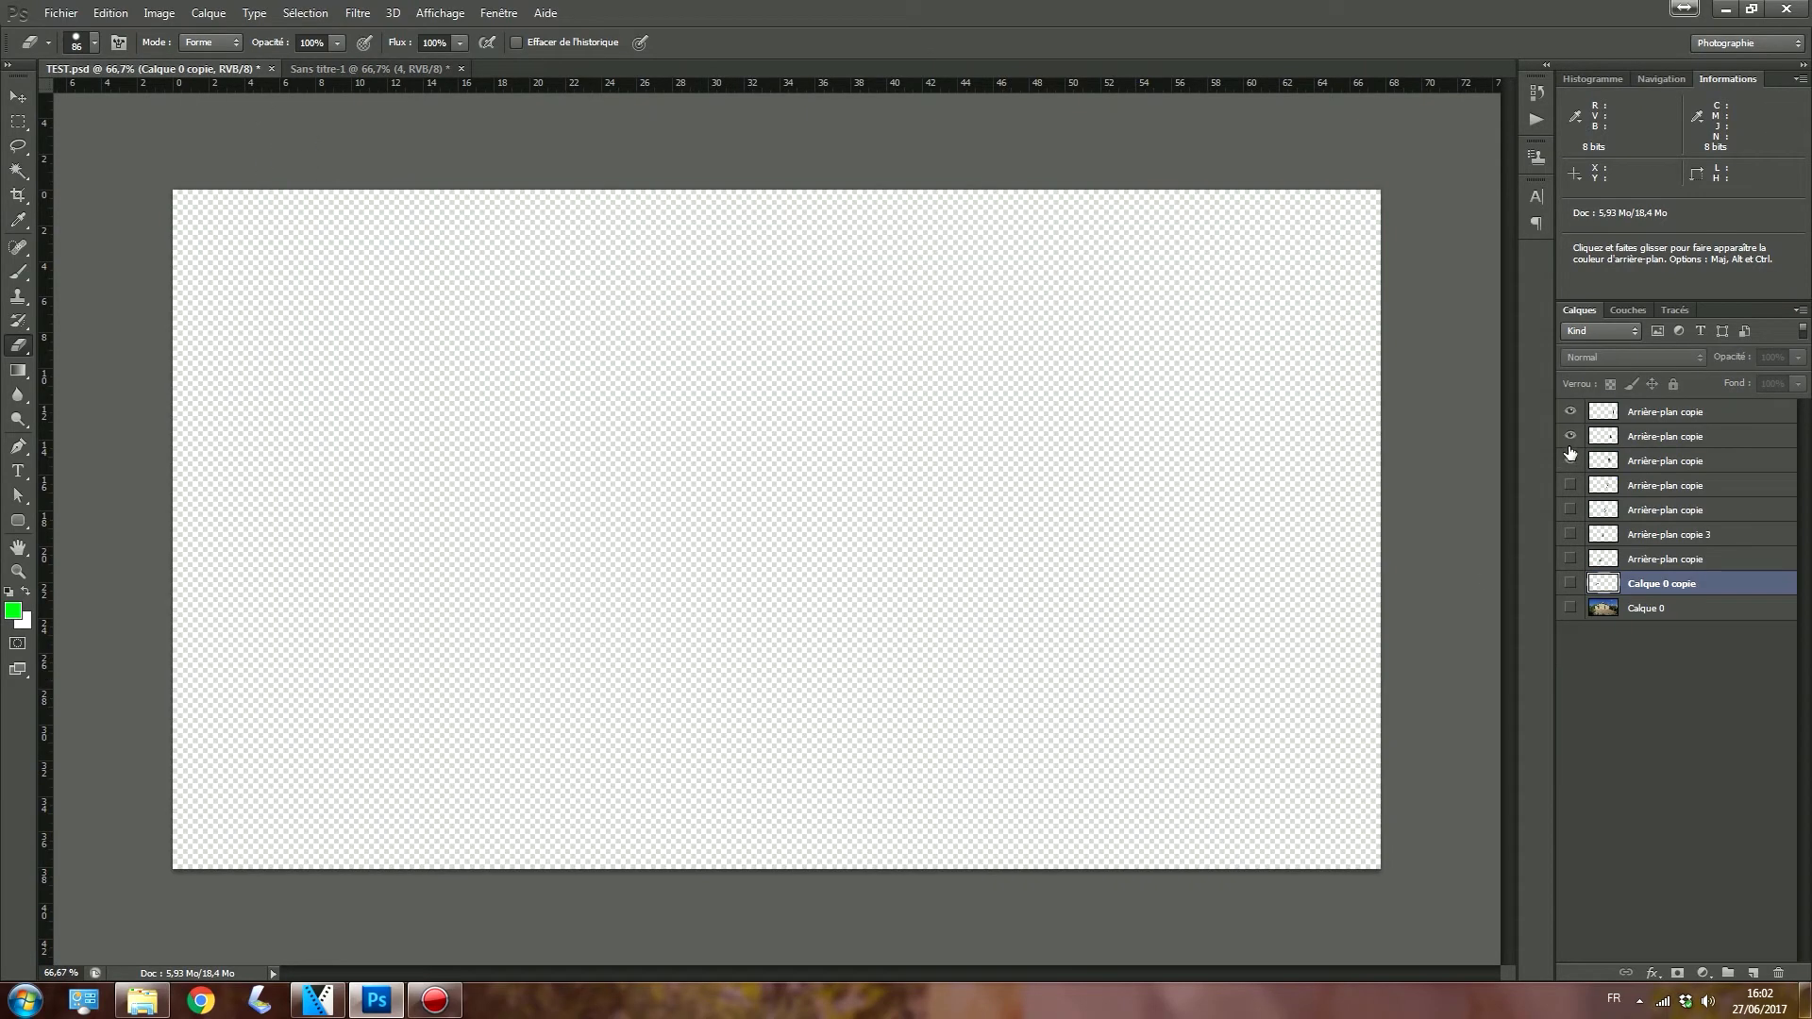
left_click(1569, 583)
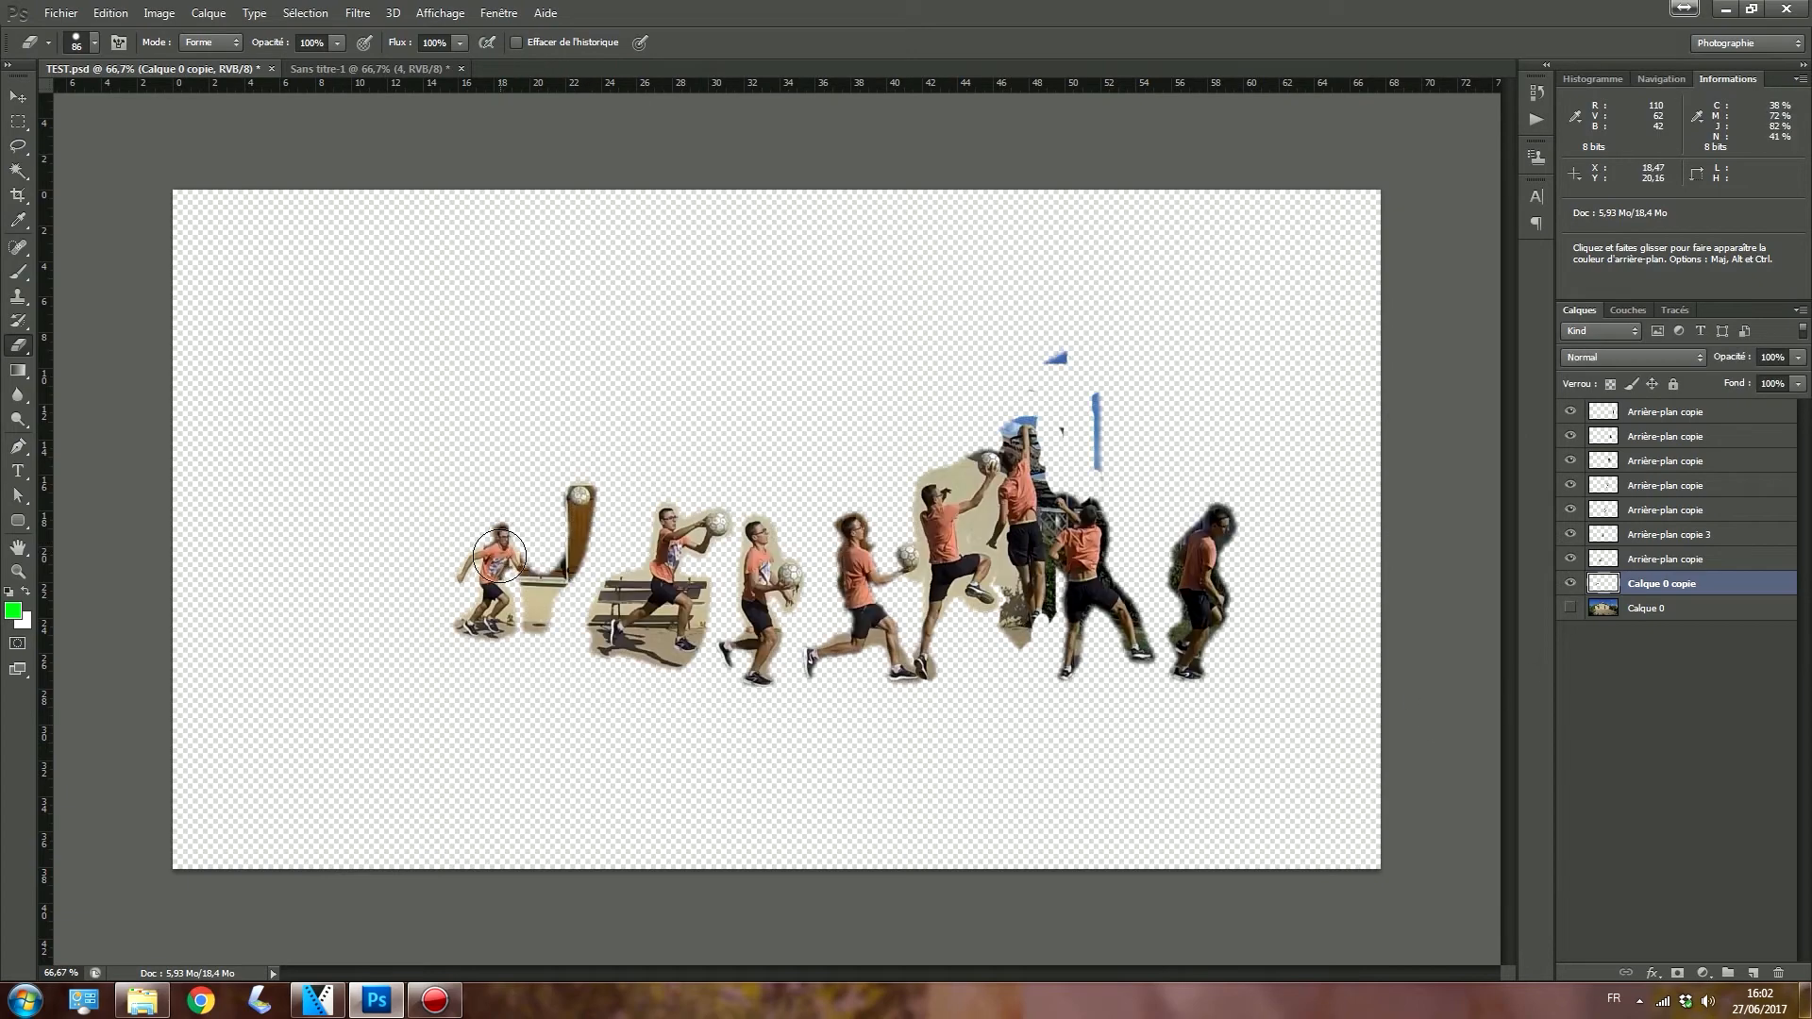
left_click_drag(1571, 532, 1570, 411)
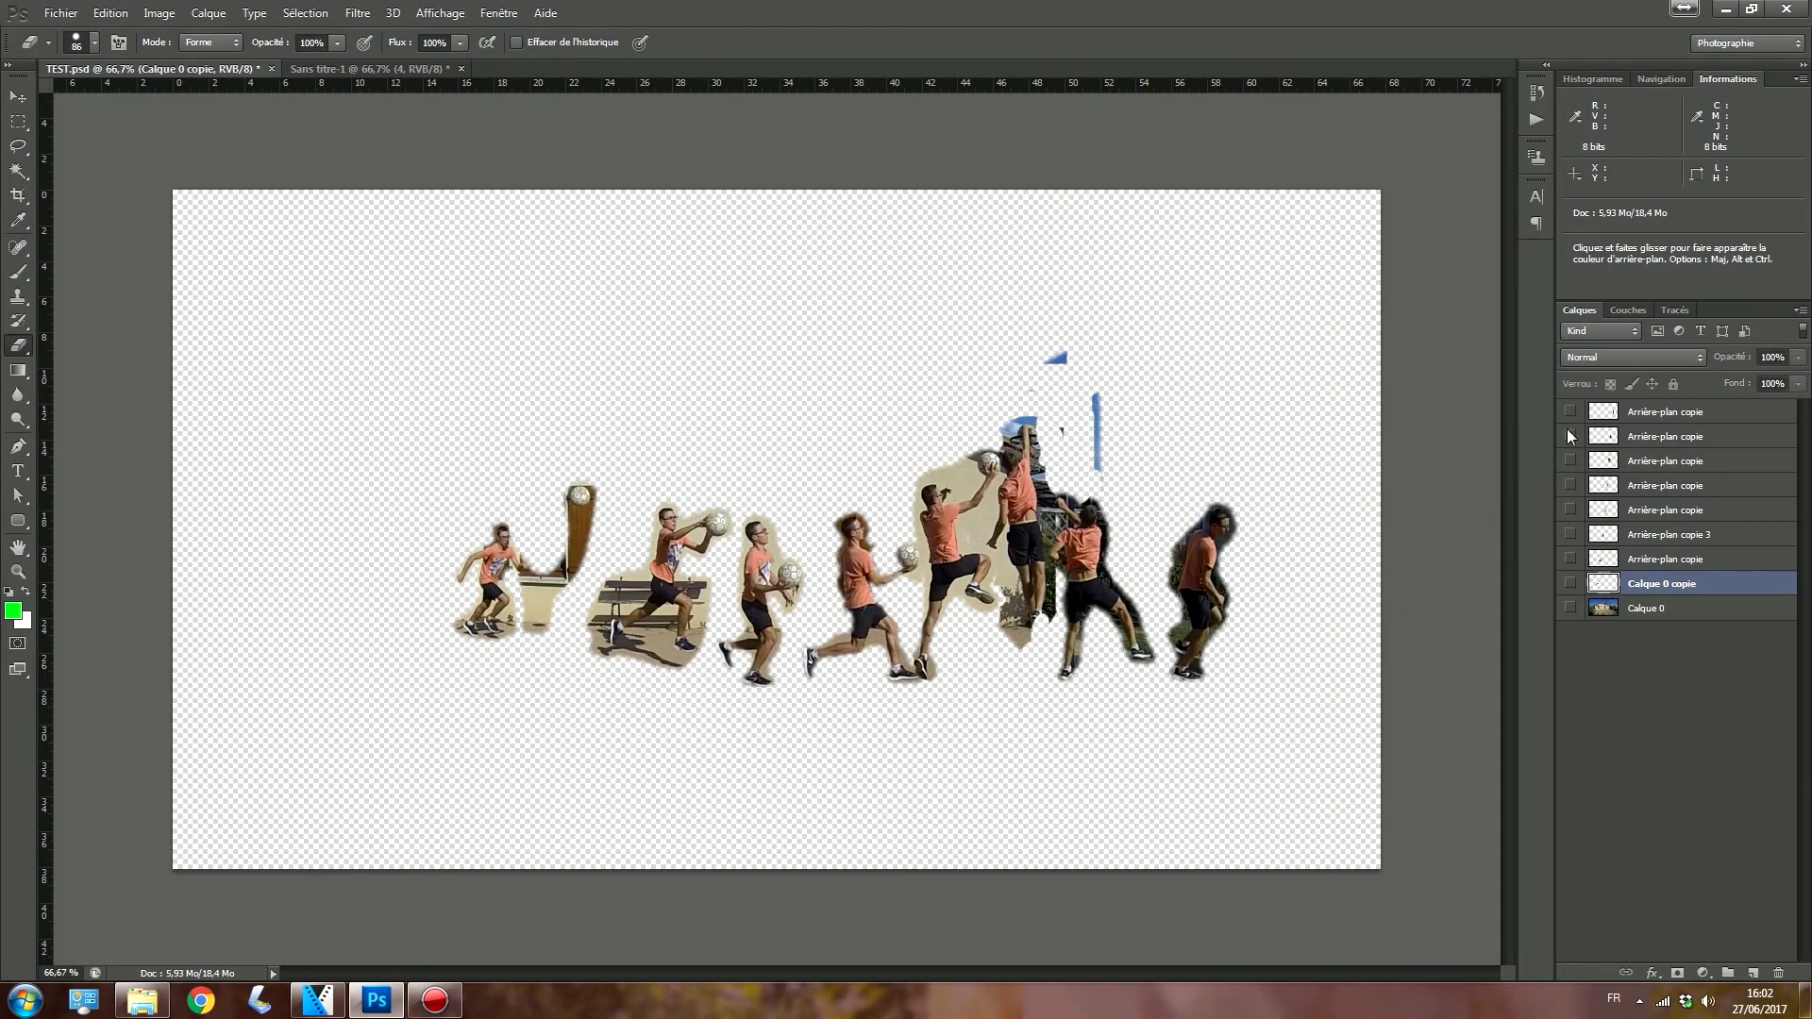
Step: Show Calque 0 and all the cut-out layers from Calque 0 copie upward, and examine the middle players up close
left_click(1570, 608)
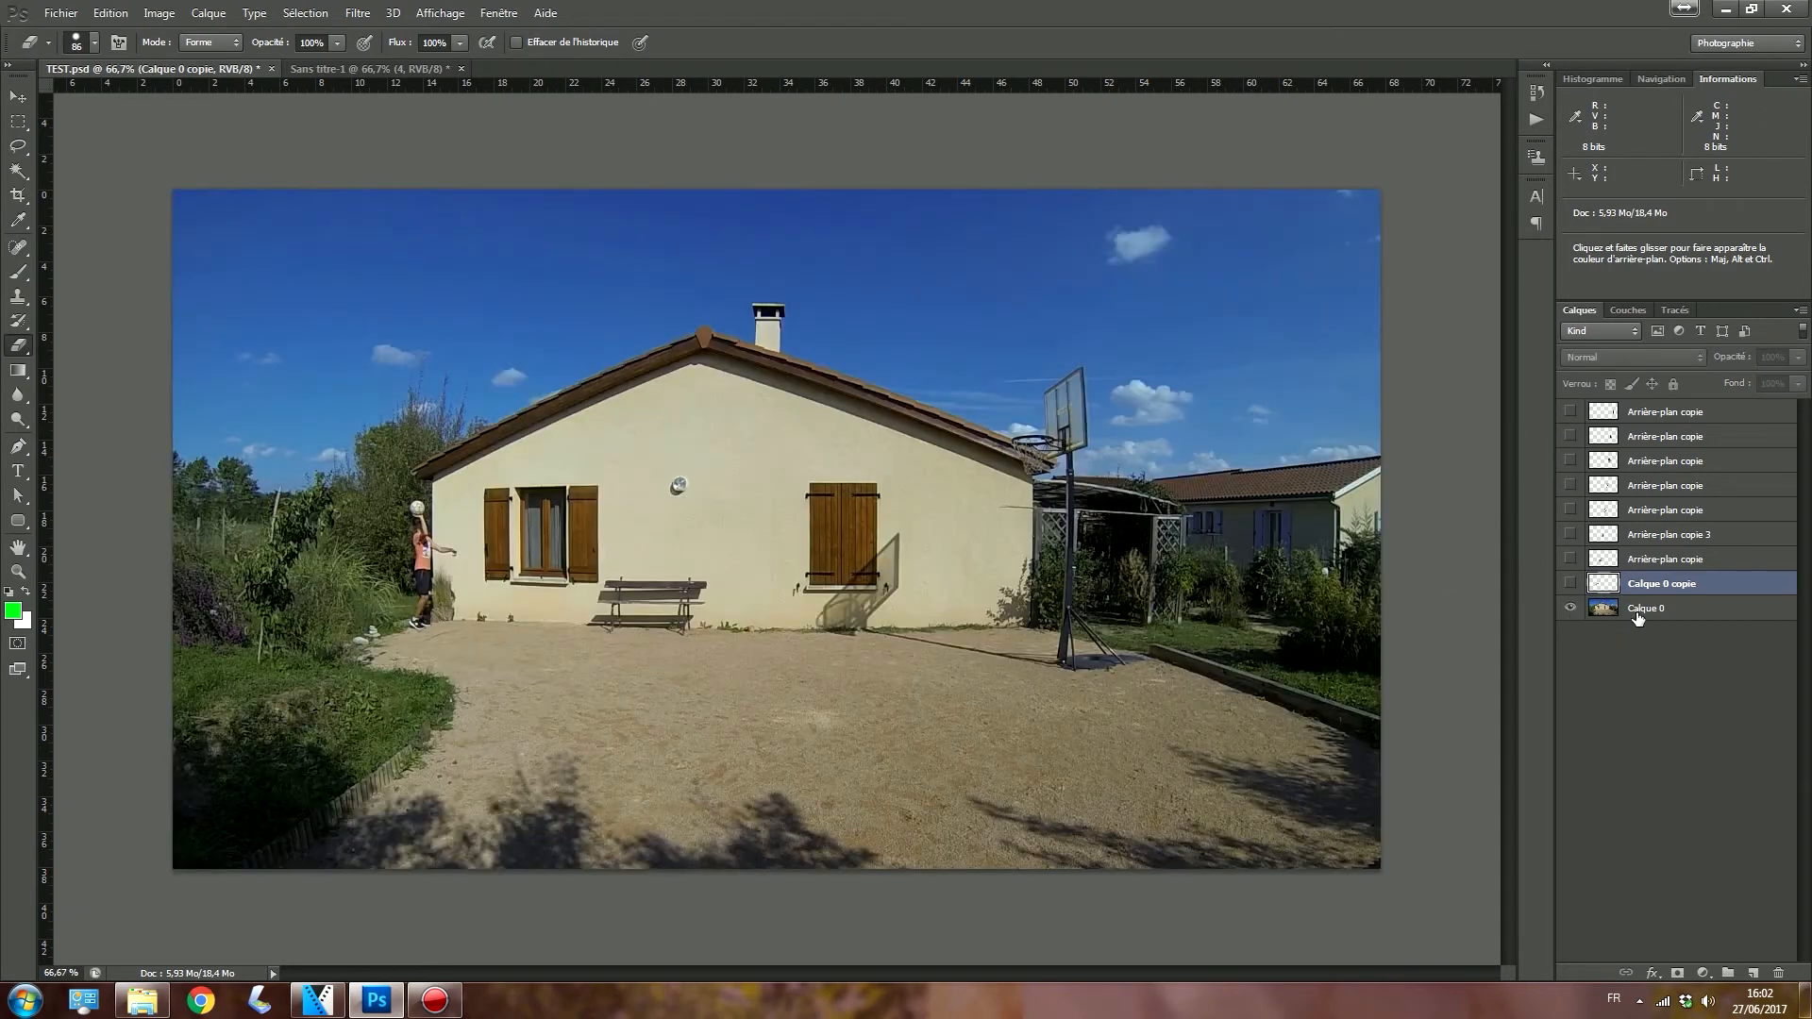
left_click(1570, 583)
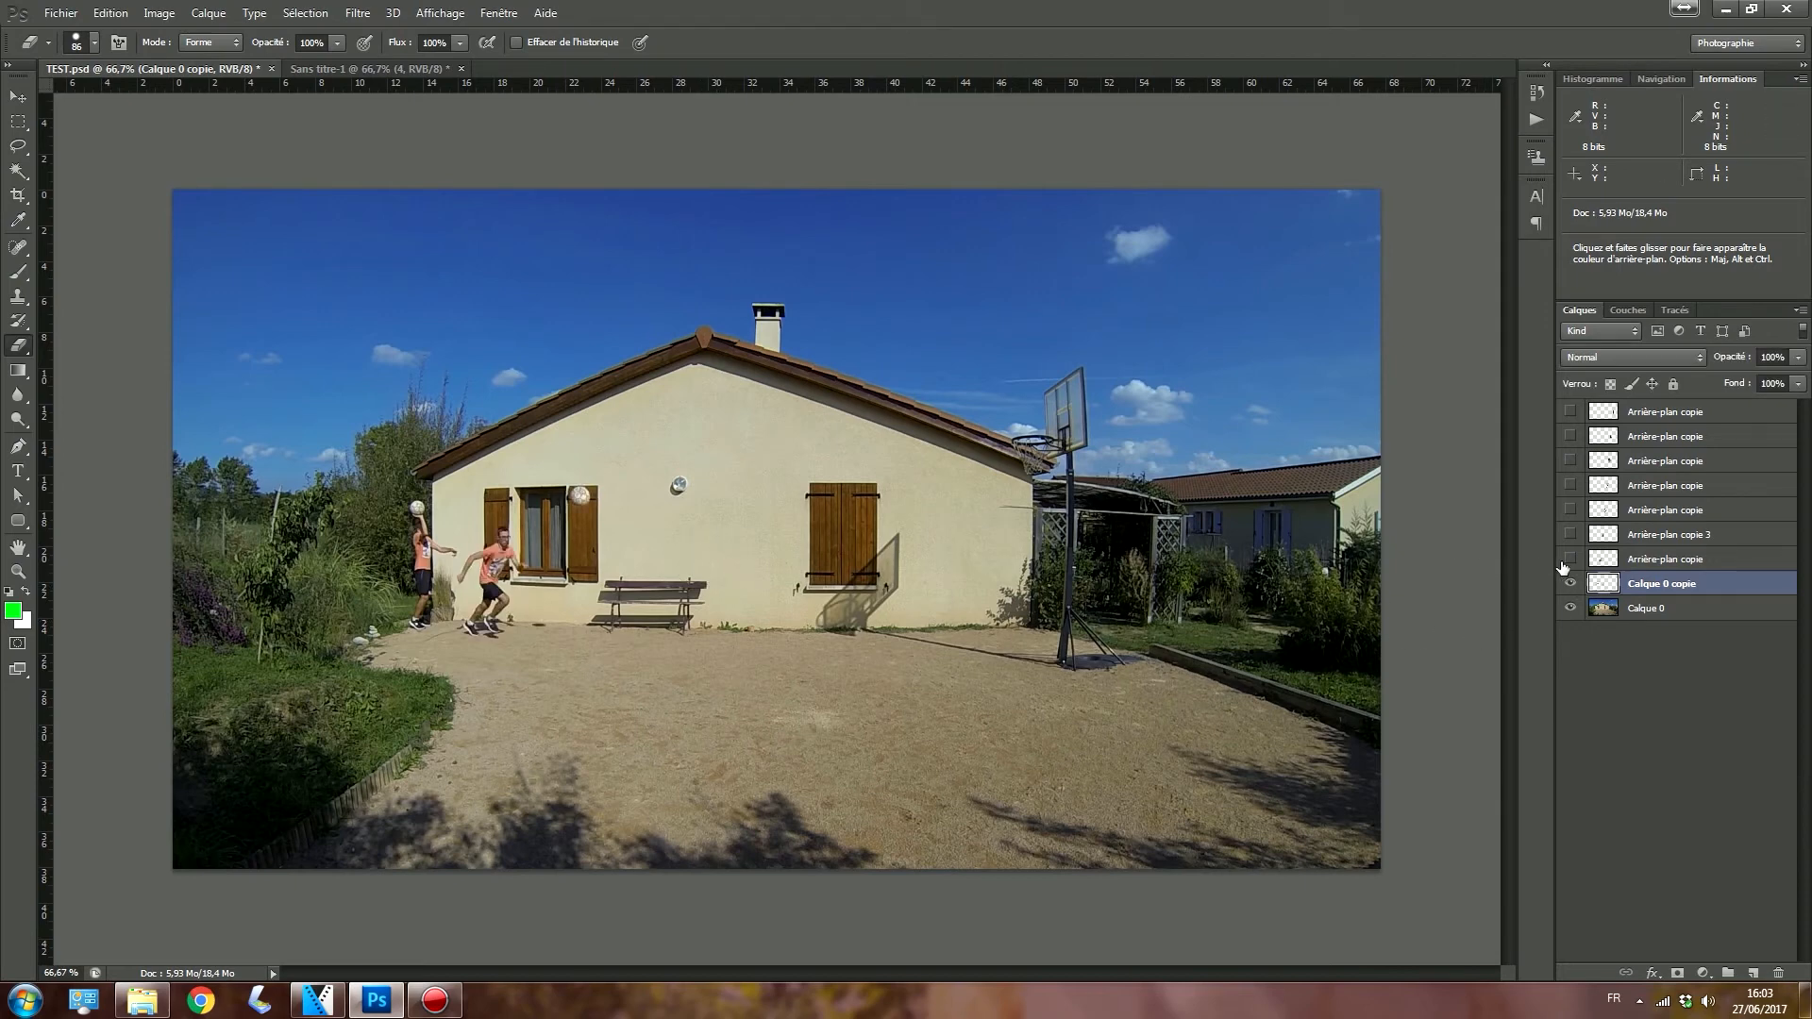
left_click_drag(1570, 560, 1571, 521)
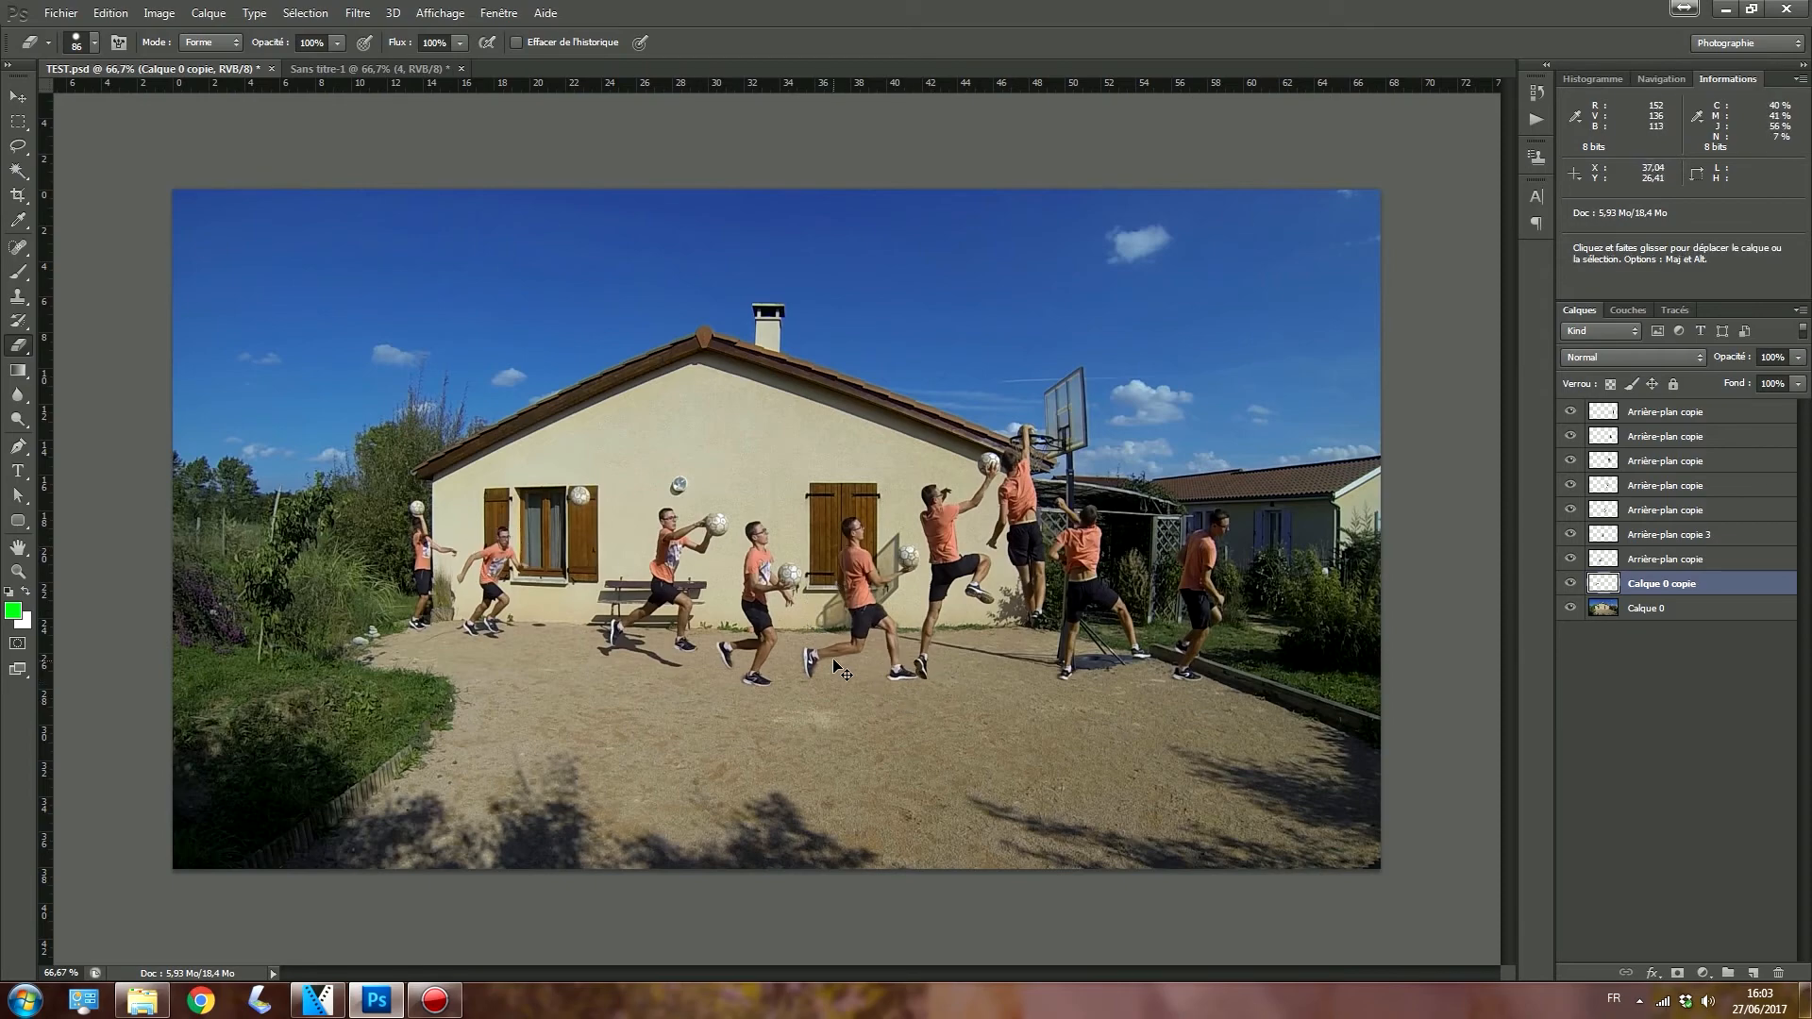
key("ctrl+plus")
key("ctrl+plus")
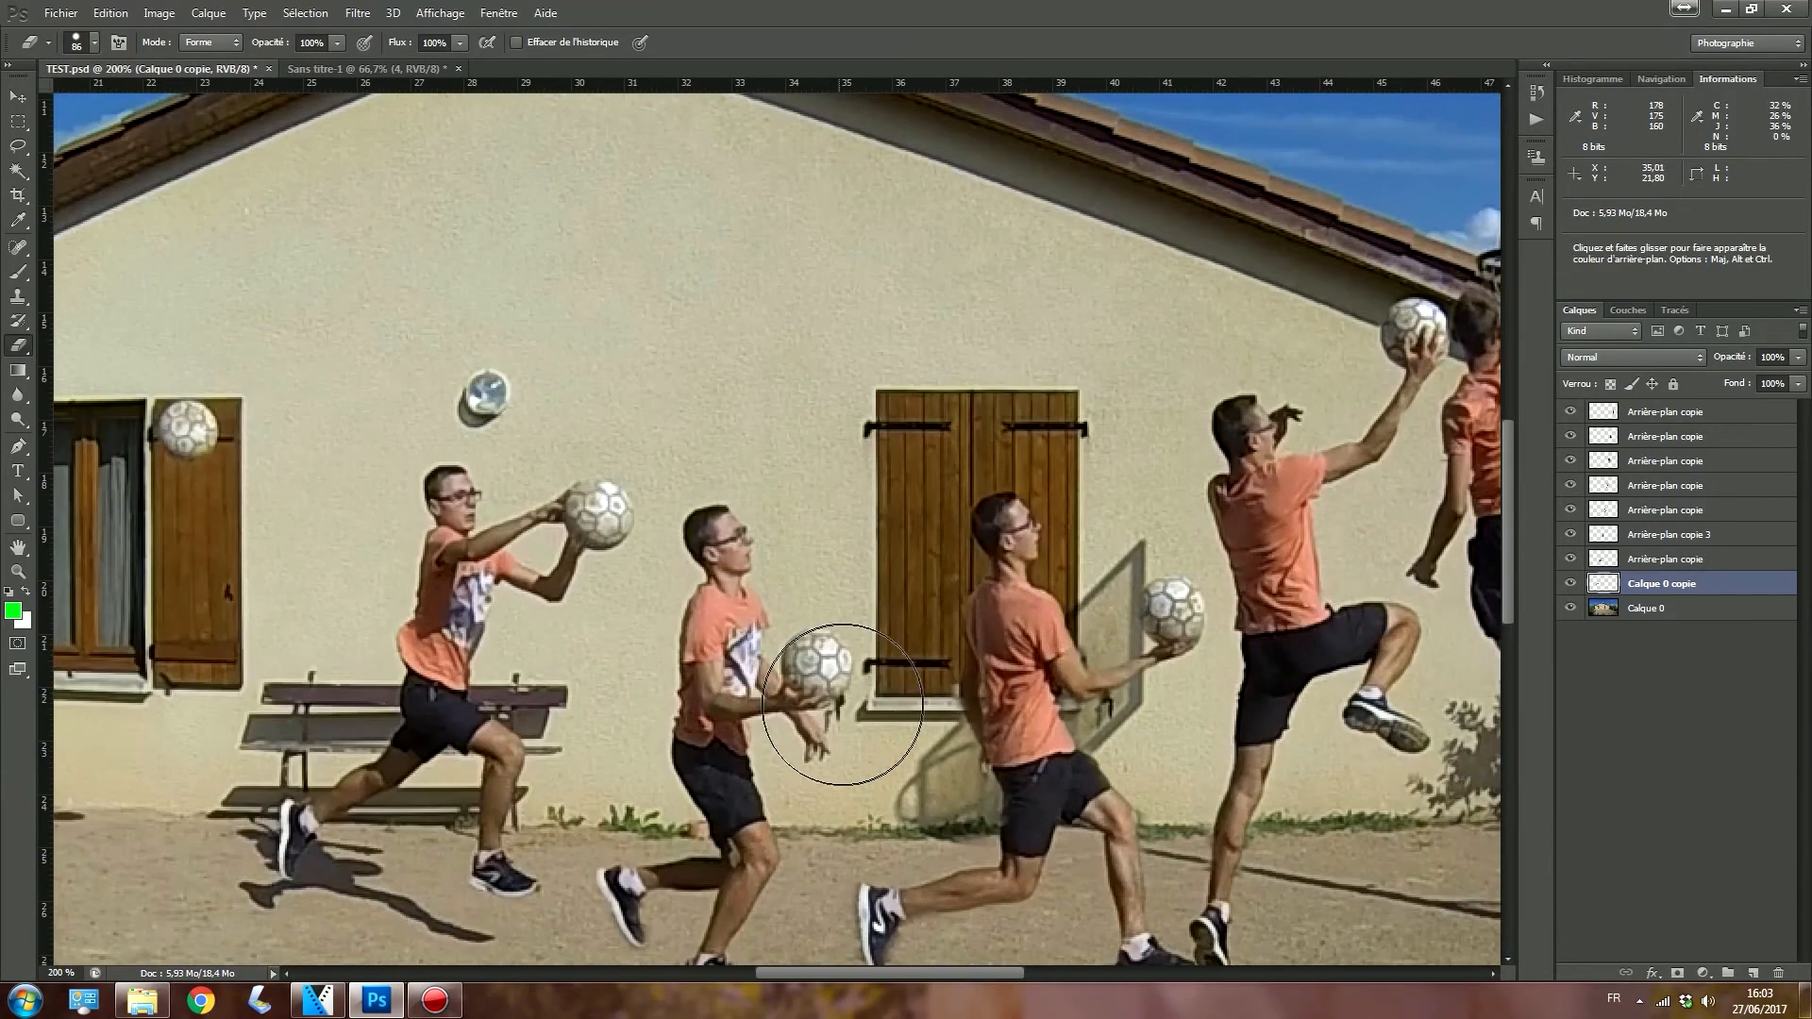
mouse_move(831, 732)
left_mouse_down()
mouse_move(819, 545)
mouse_move(776, 421)
left_mouse_up()
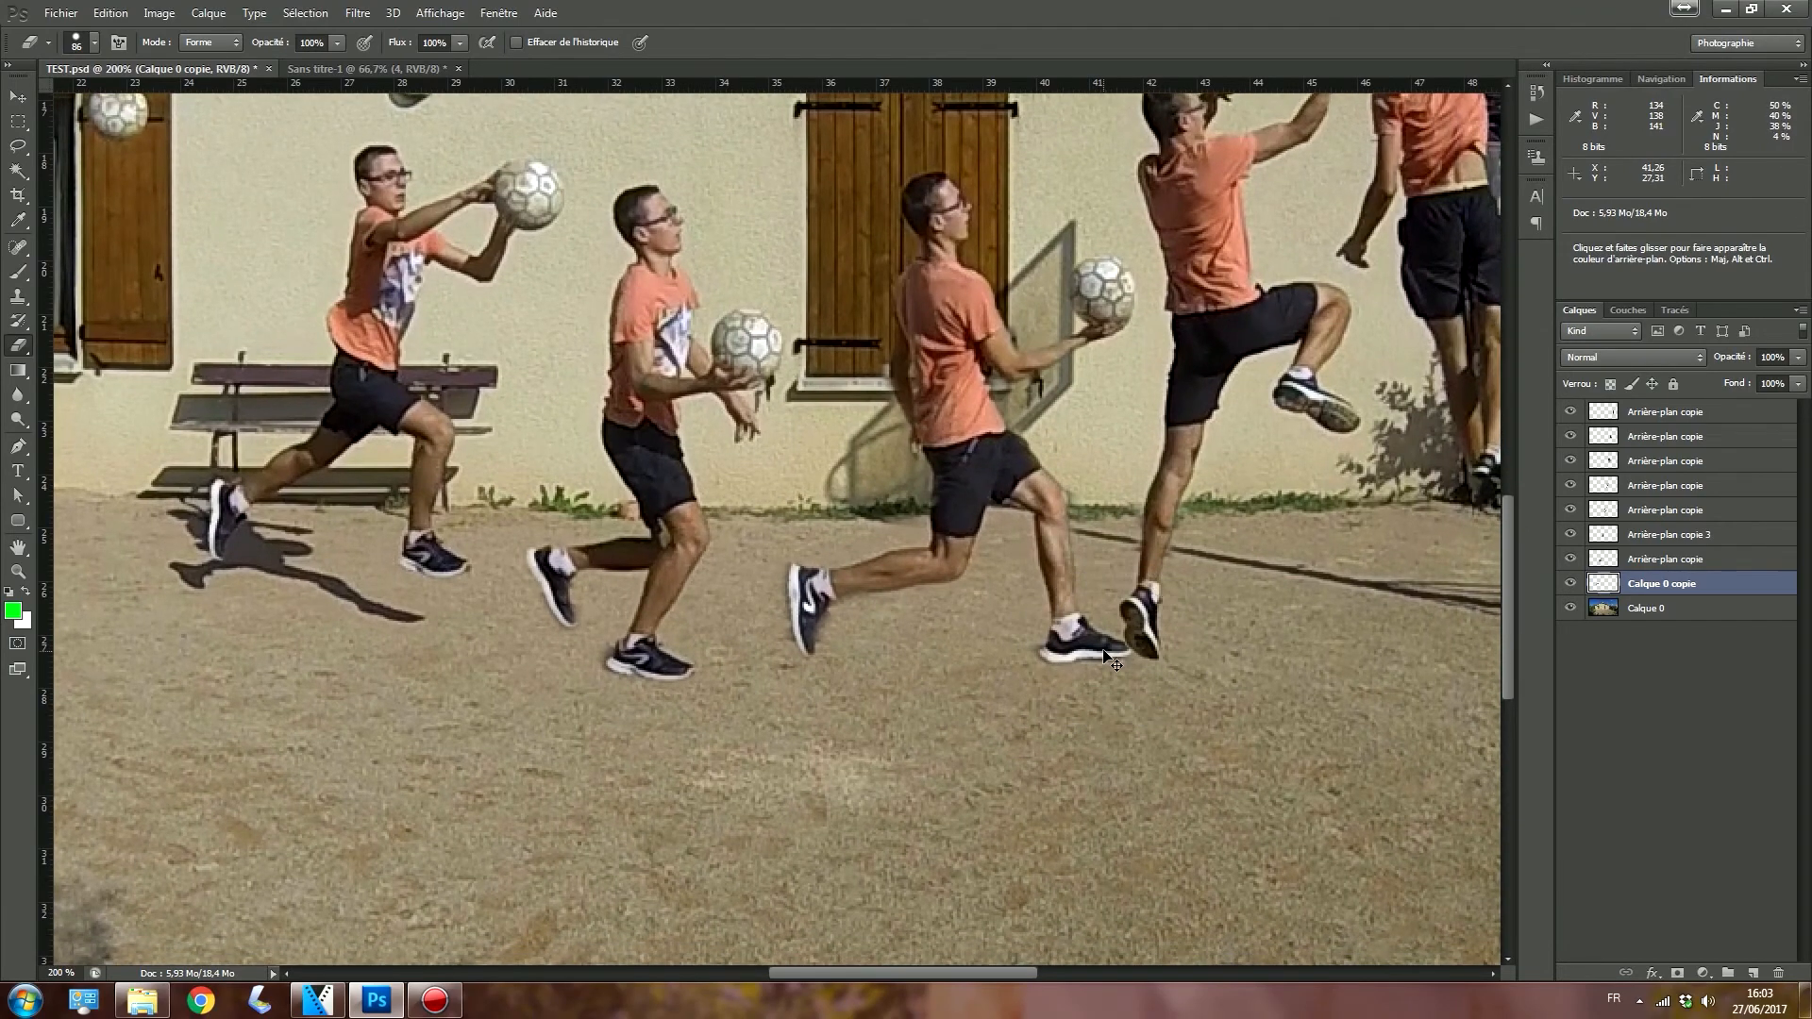
key("ctrl+0")
key("ctrl+minus")
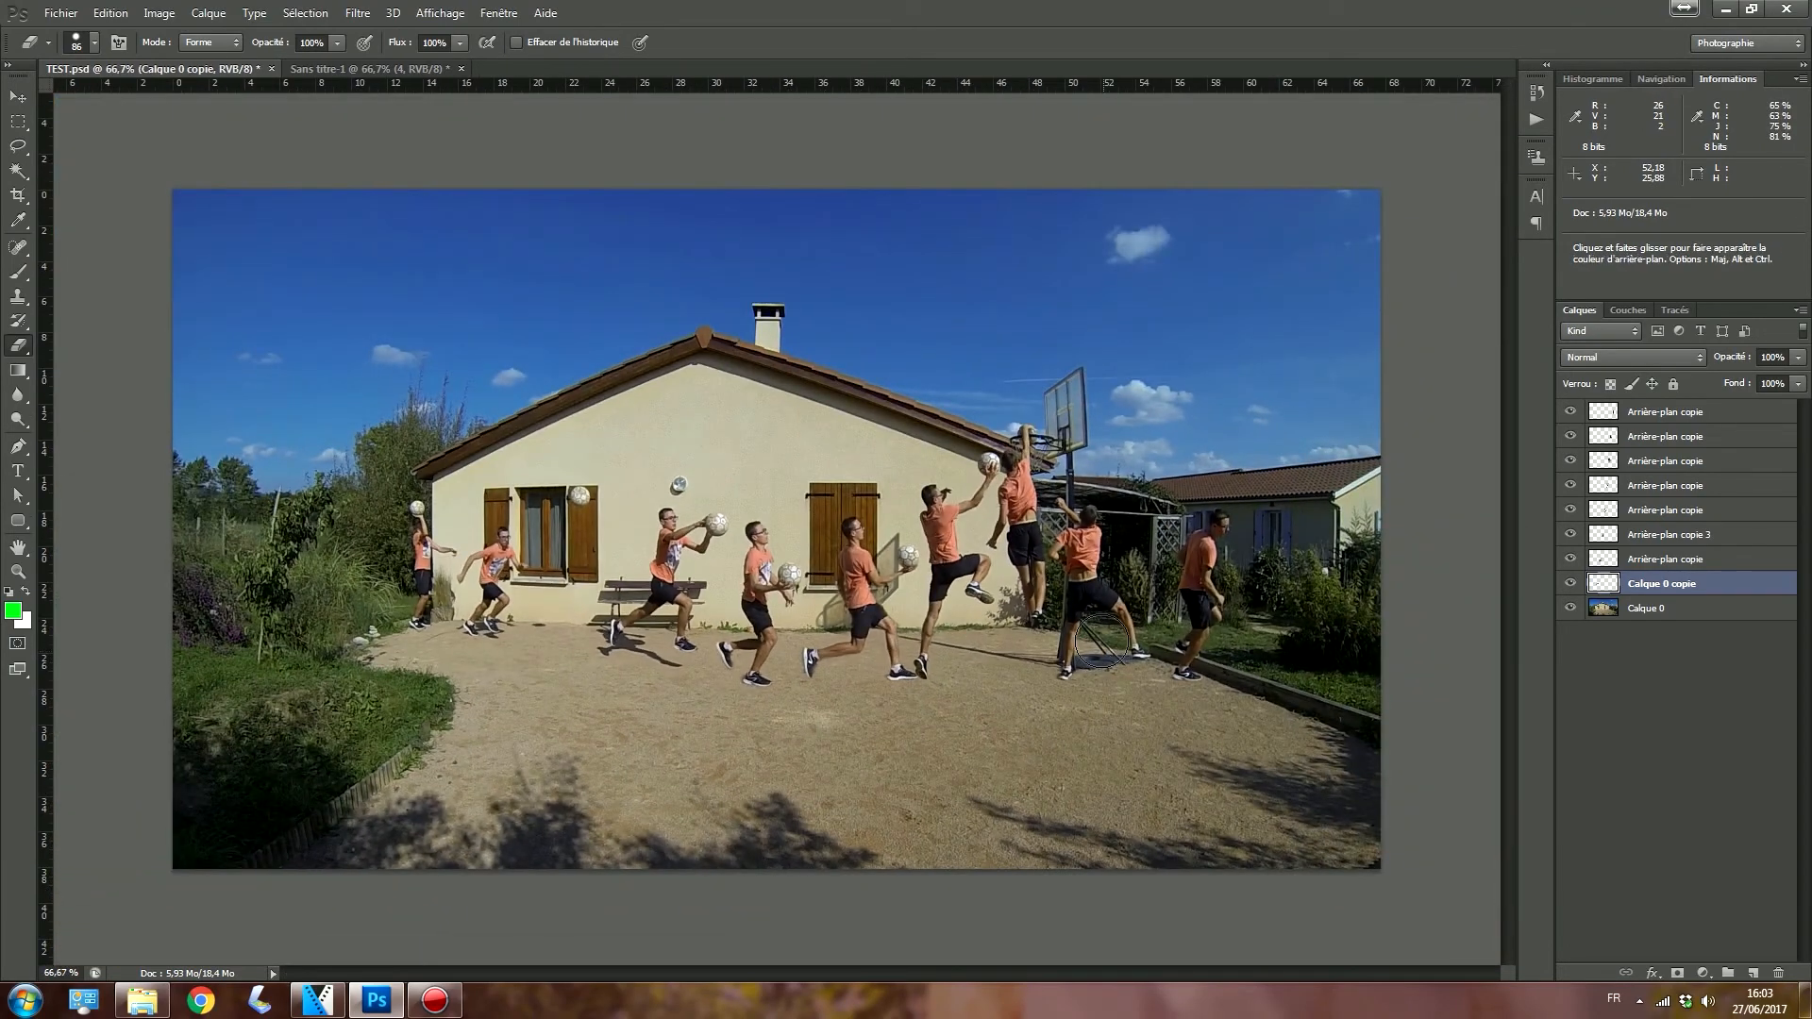
Step: Hide the second, fourth and sixth layers from the top of the stack to space out the player positions
left_click(1570, 435)
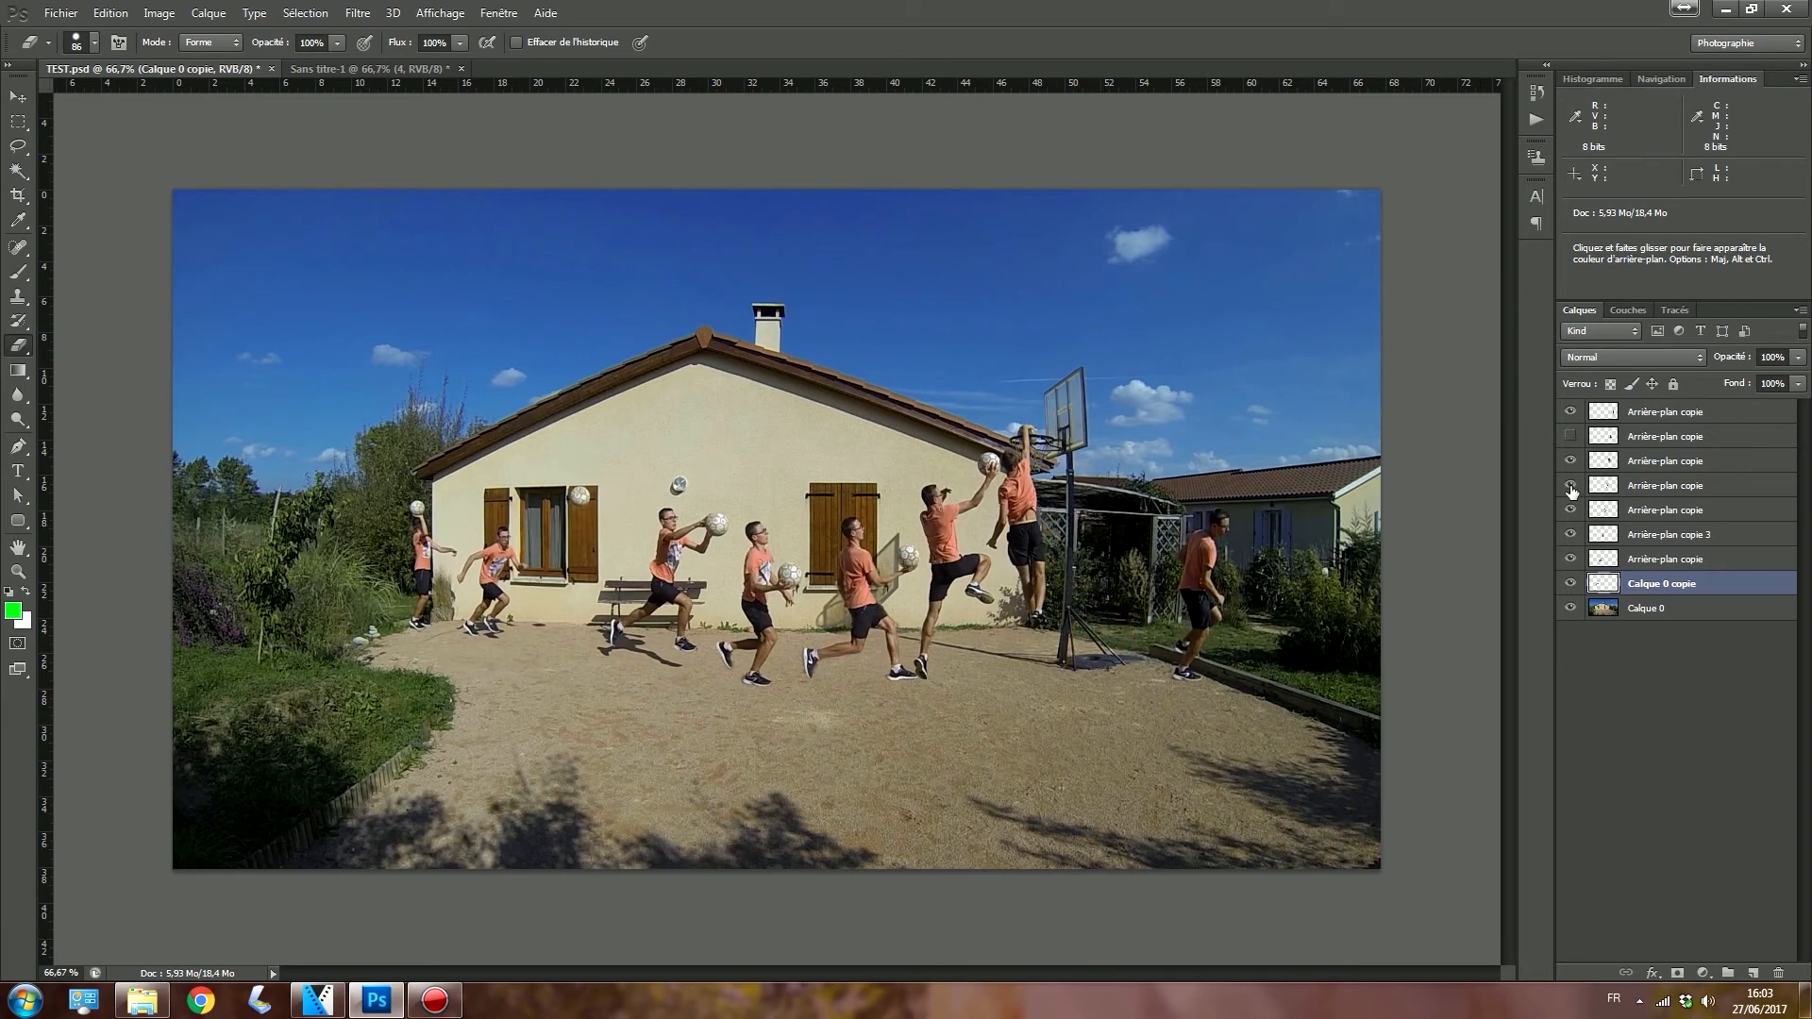
left_click(1570, 485)
left_click(1570, 558)
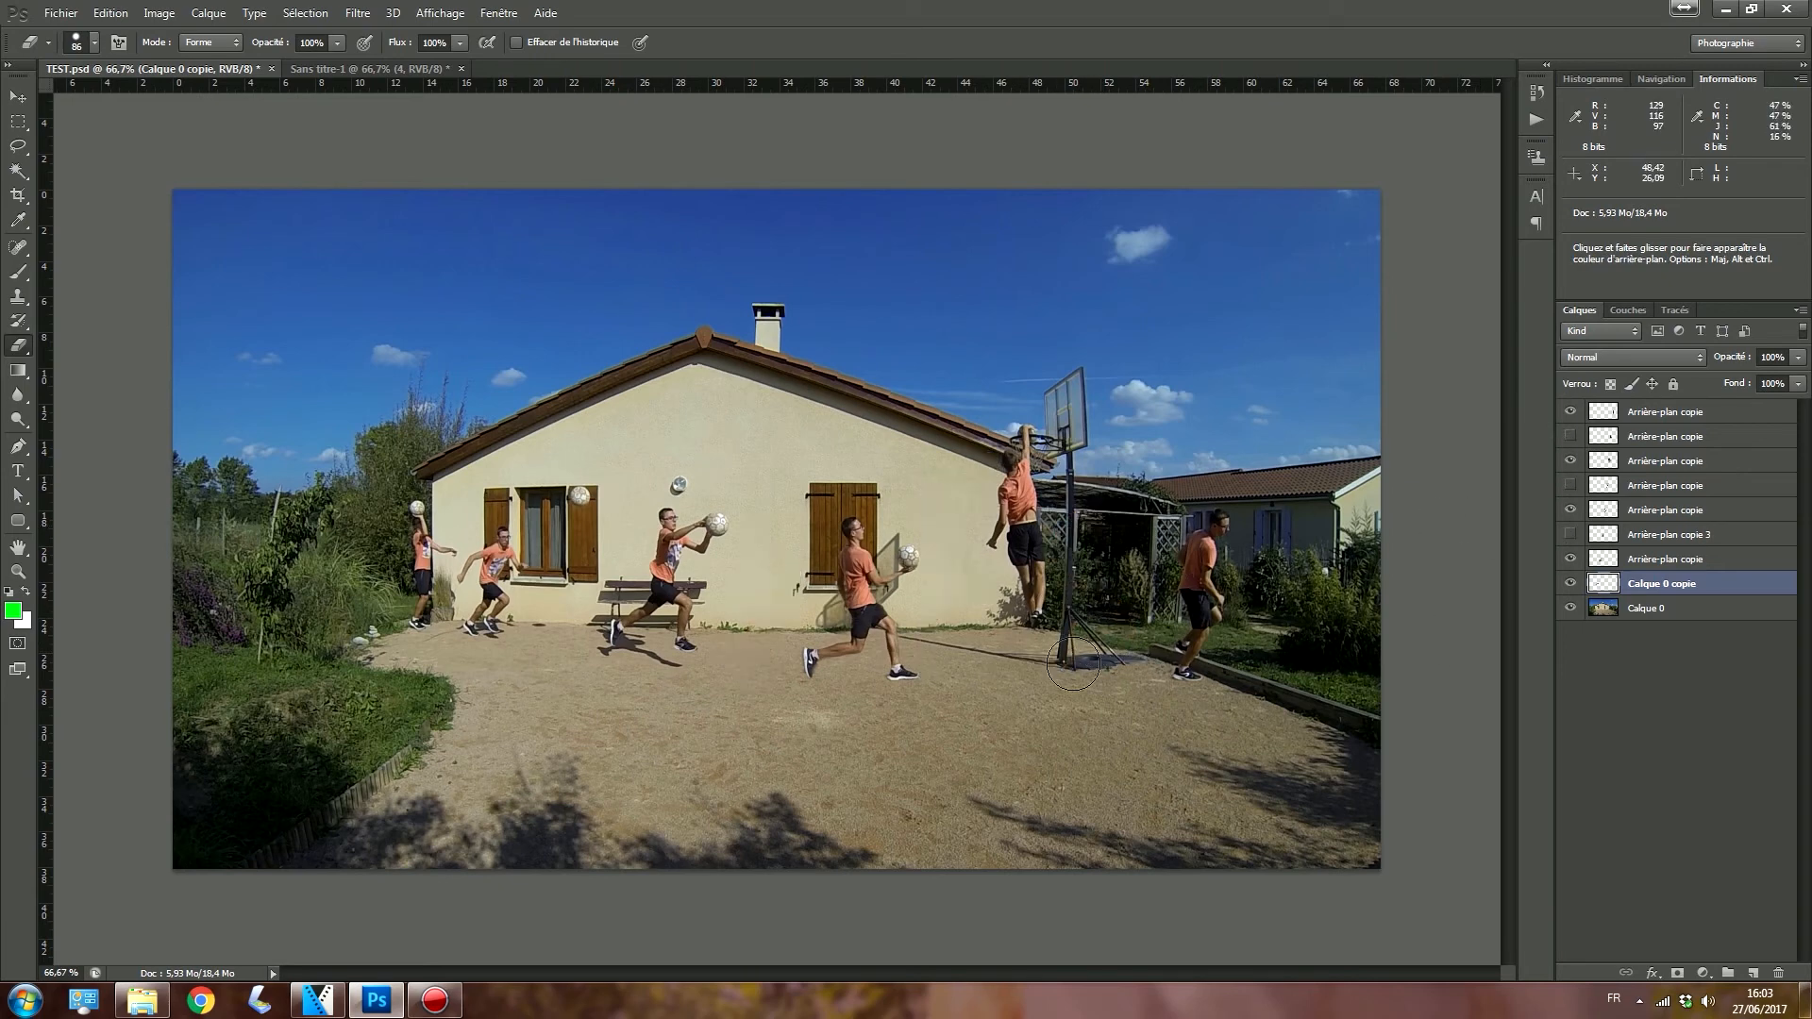